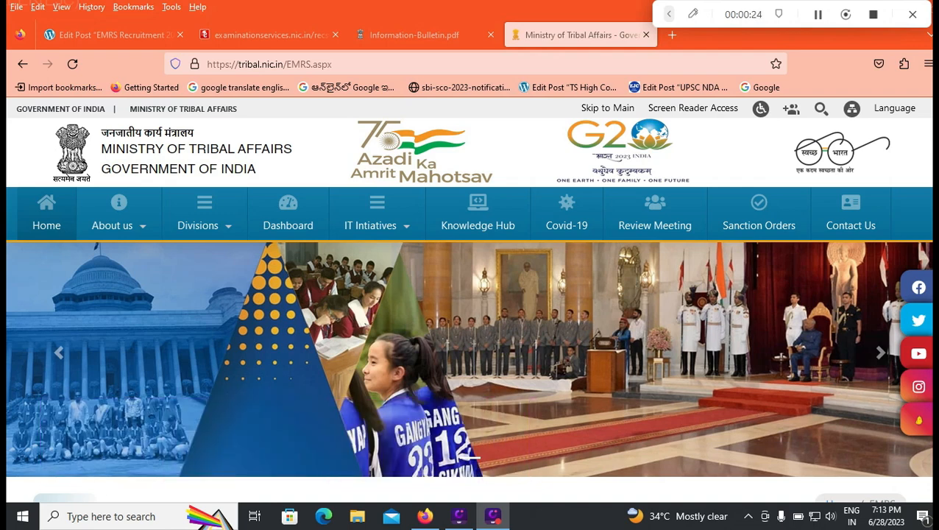
# Look over the EMRS non-teaching recruitment sign-in page and the opening pages of the Information Bulletin PDF
pyautogui.click(269, 34)
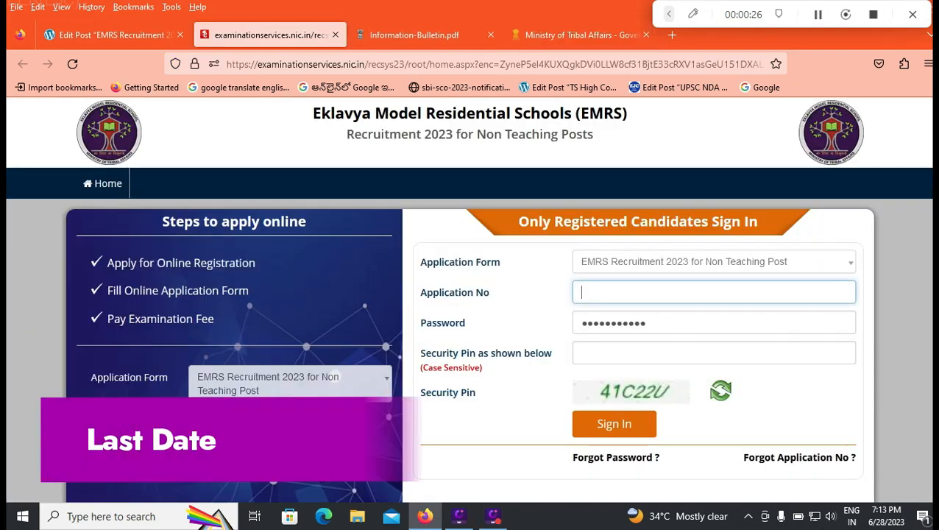
pyautogui.hotkey('ctrl', 'Tab')
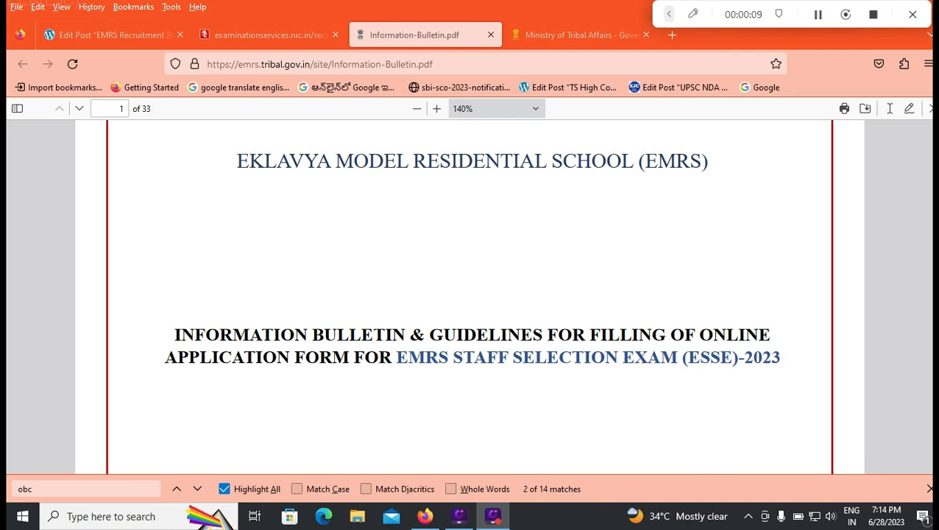
pyautogui.scroll(-5, 471, 294)
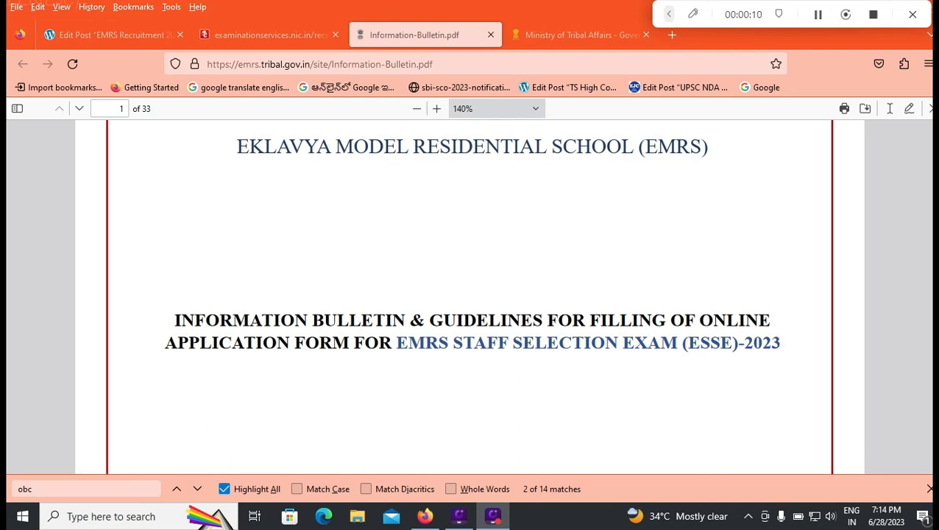
pyautogui.scroll(-5, 471, 294)
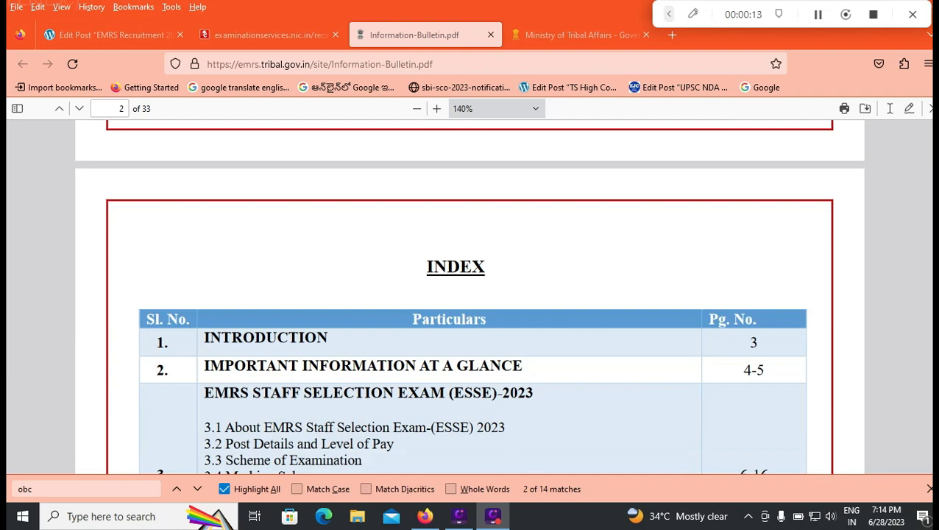
pyautogui.scroll(-10, 470, 295)
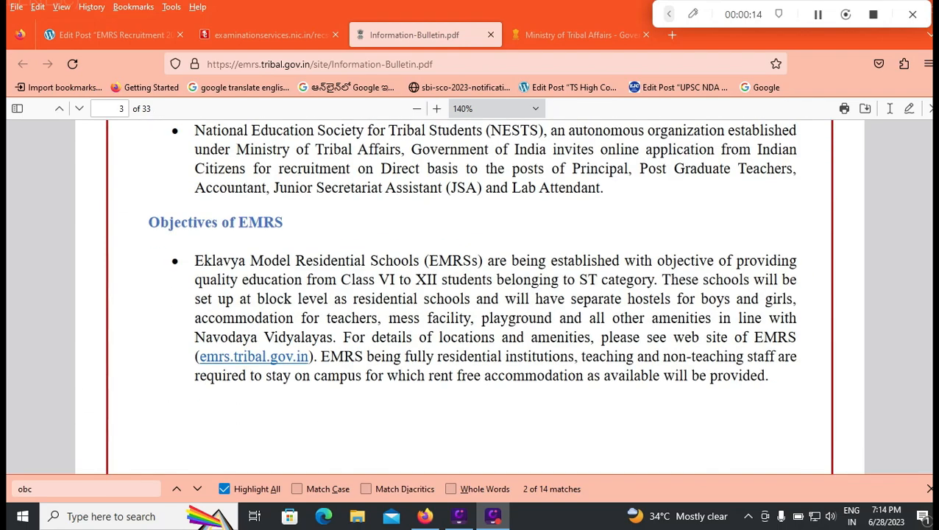
pyautogui.scroll(-5, 471, 294)
# Switch to the EMRS Recruitment post in the WordPress editor and review its vacancy table and age limit section
pyautogui.click(114, 35)
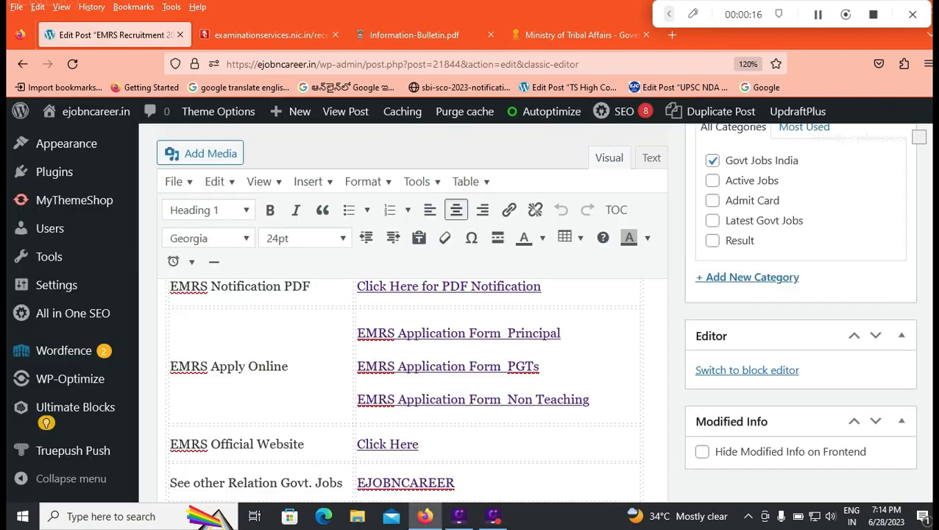
pyautogui.scroll(5, 413, 332)
pyautogui.scroll(10, 413, 331)
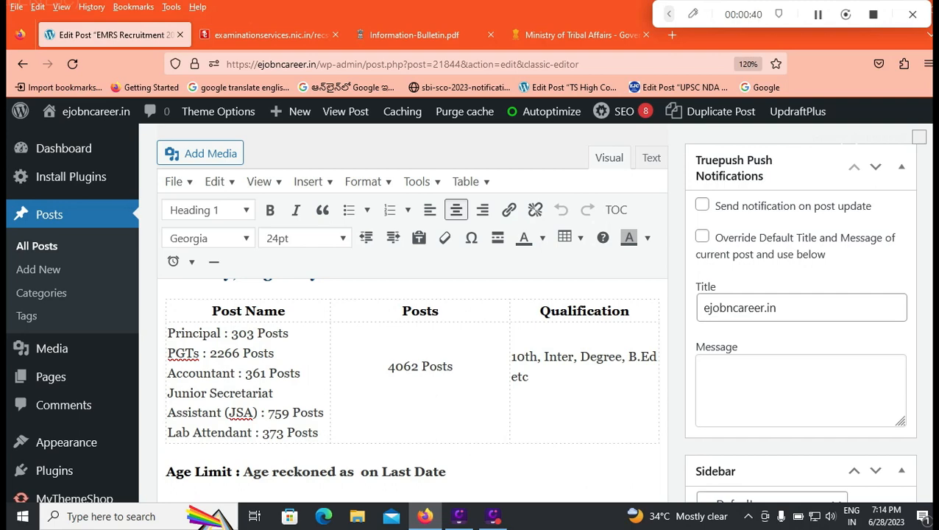
pyautogui.scroll(-5, 412, 368)
pyautogui.scroll(2, 412, 368)
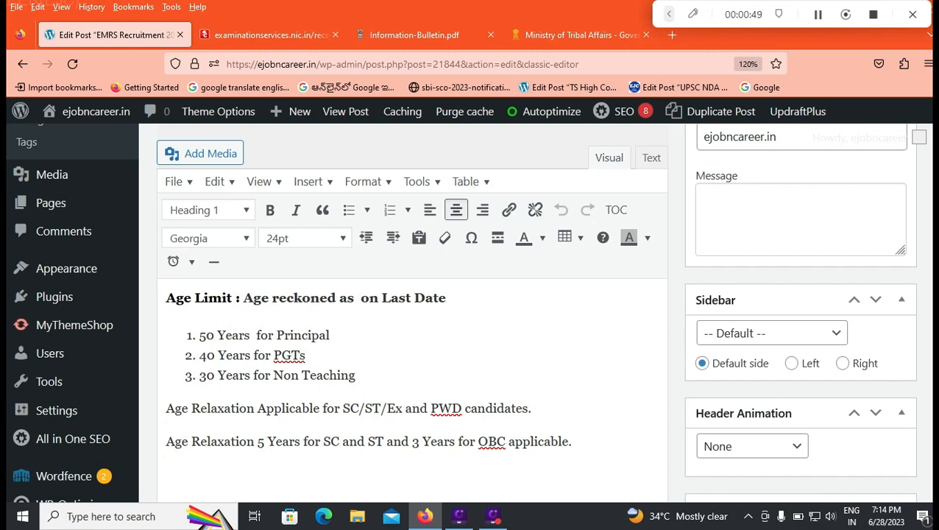
pyautogui.scroll(4, 412, 368)
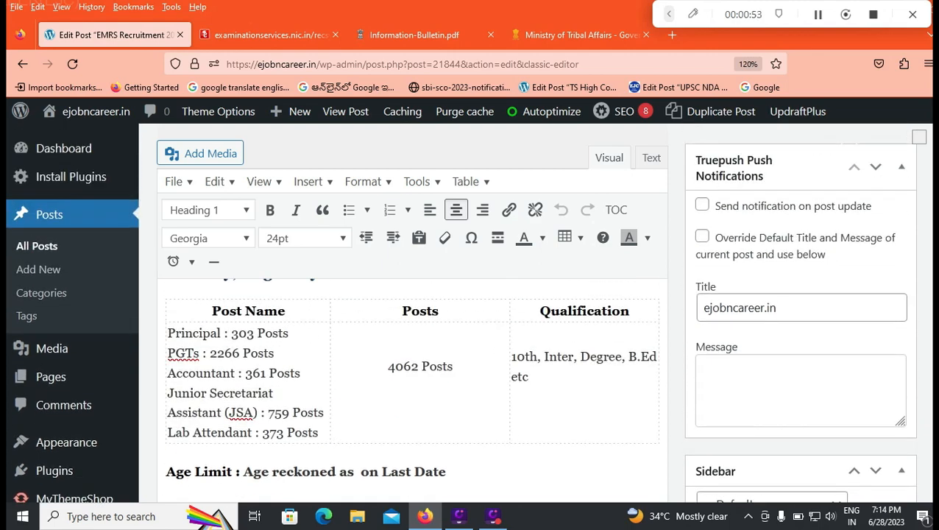
pyautogui.scroll(-4, 412, 368)
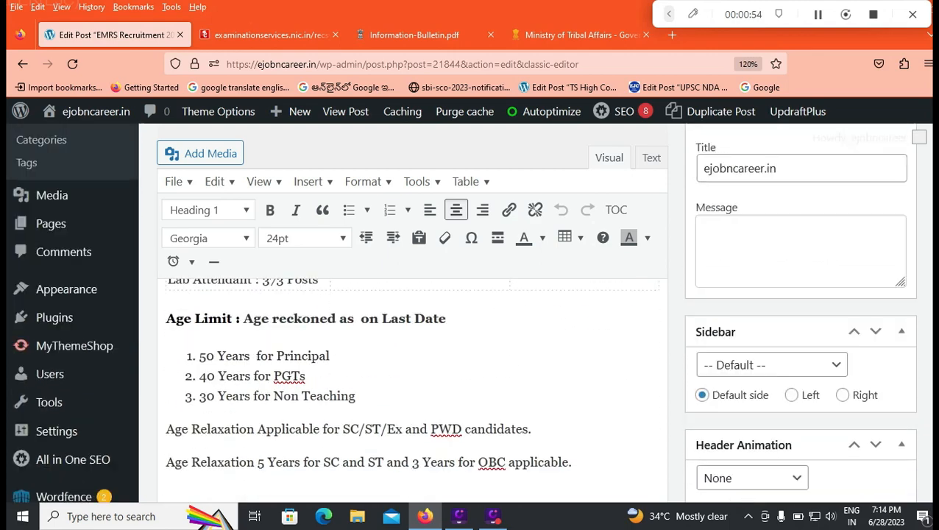
pyautogui.scroll(-2, 413, 368)
# Review the Important Dates table and the Application Fees list in the EMRS Recruitment post
pyautogui.scroll(6, 412, 368)
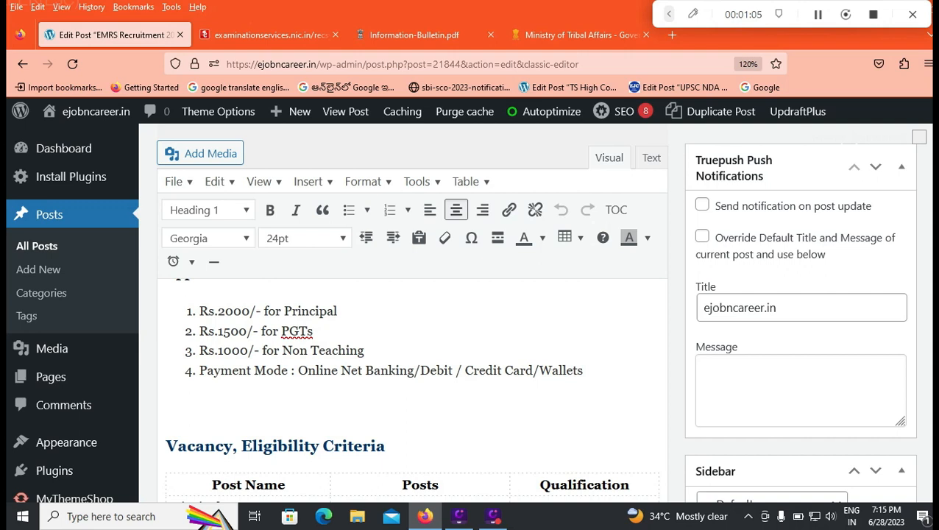
pyautogui.scroll(3, 412, 390)
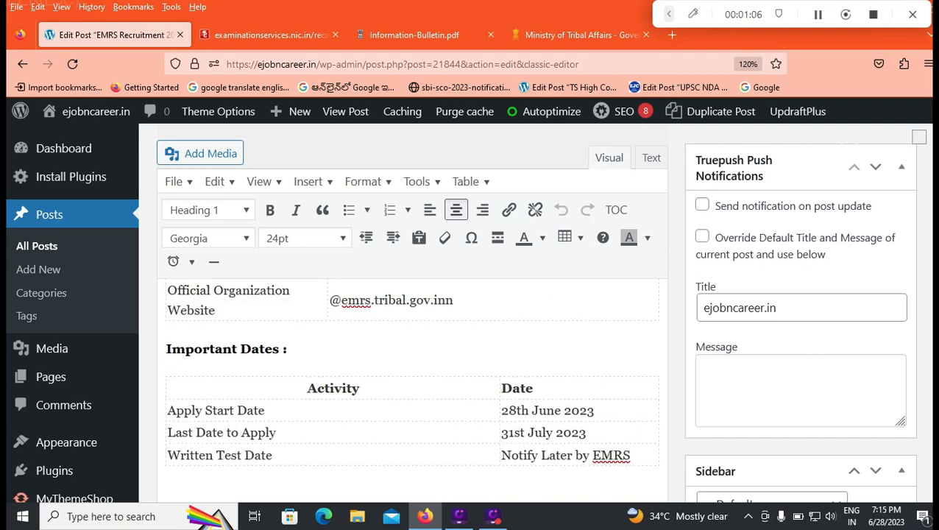
pyautogui.scroll(-3, 412, 391)
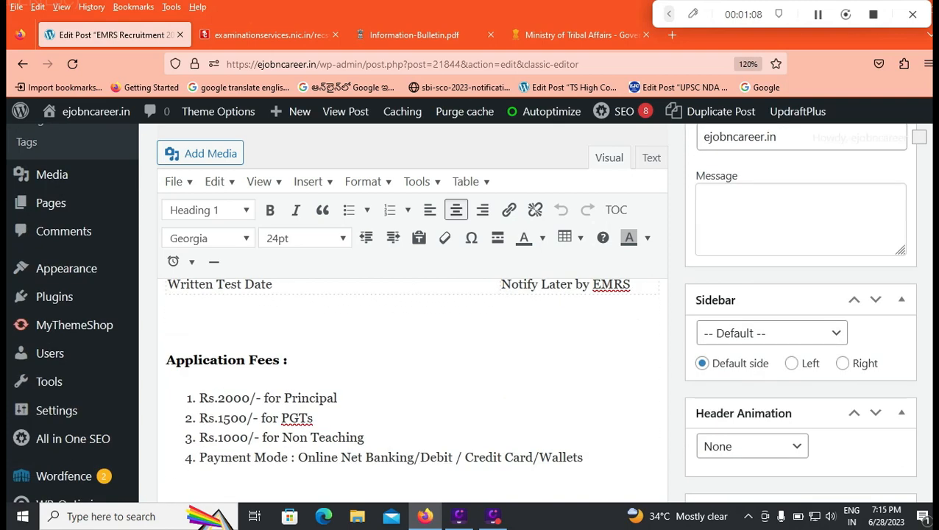
pyautogui.scroll(3, 412, 368)
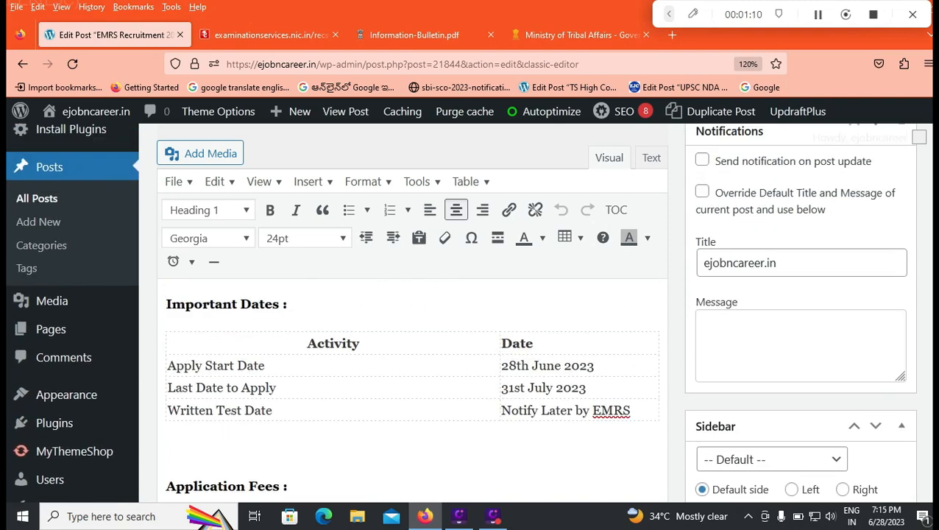
pyautogui.scroll(-4, 412, 390)
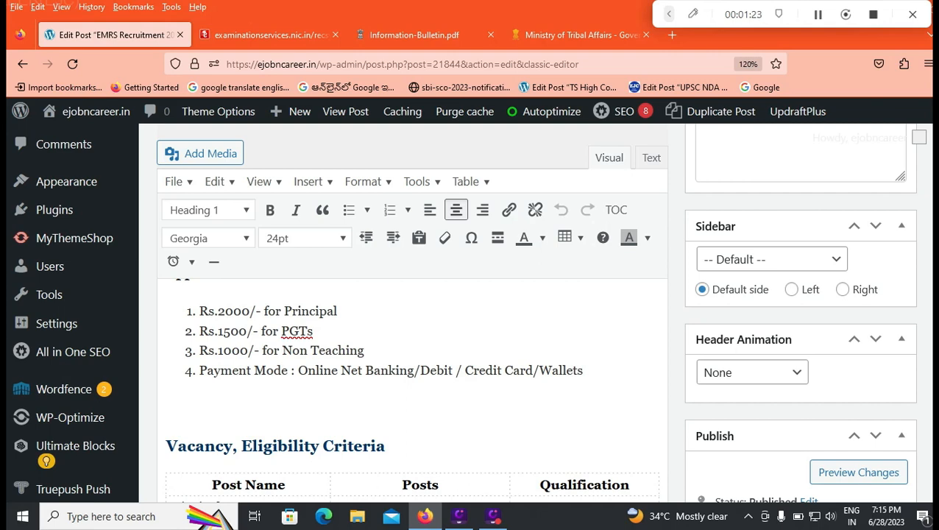
# Read the vacancy table and the qualification requirements for each post, from Principal through Lab Attendant
pyautogui.scroll(-2, 471, 316)
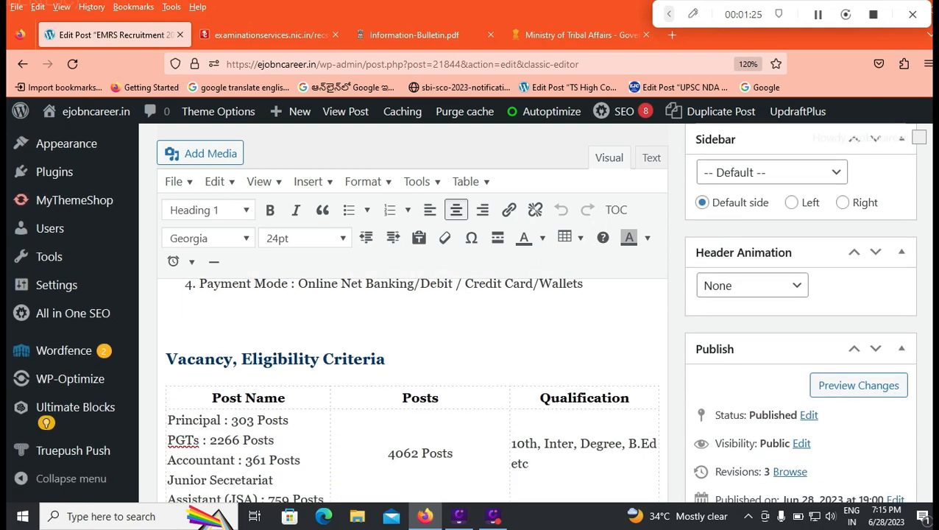
pyautogui.scroll(-4, 412, 369)
pyautogui.scroll(-3, 413, 368)
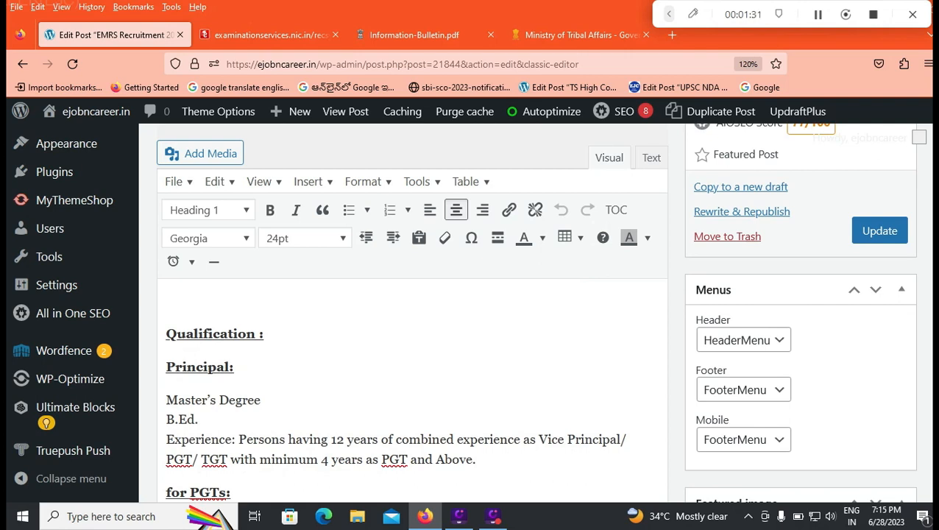
pyautogui.scroll(-2, 472, 331)
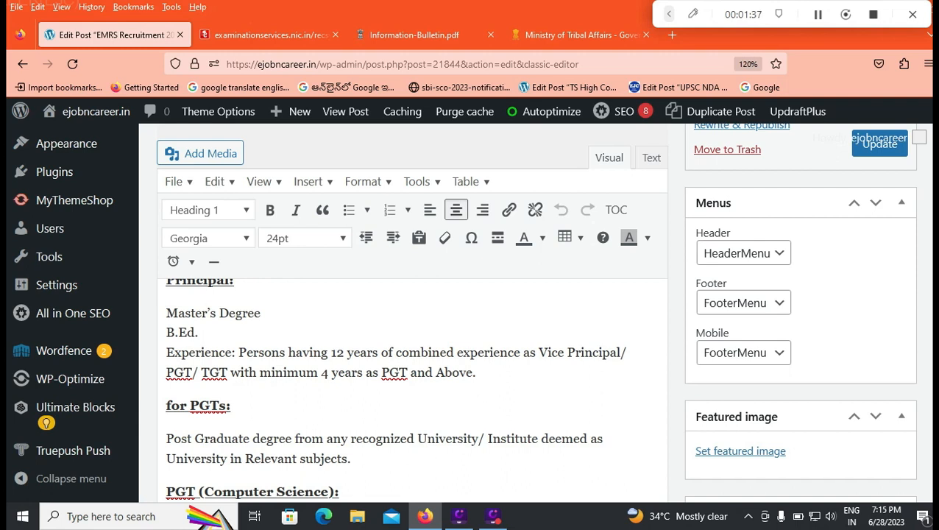
pyautogui.scroll(-2, 472, 331)
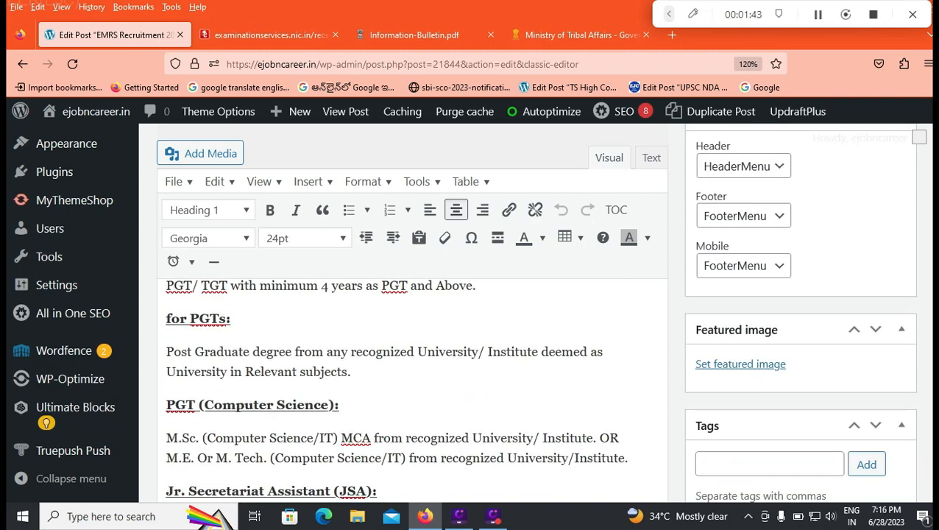
pyautogui.scroll(-2, 413, 382)
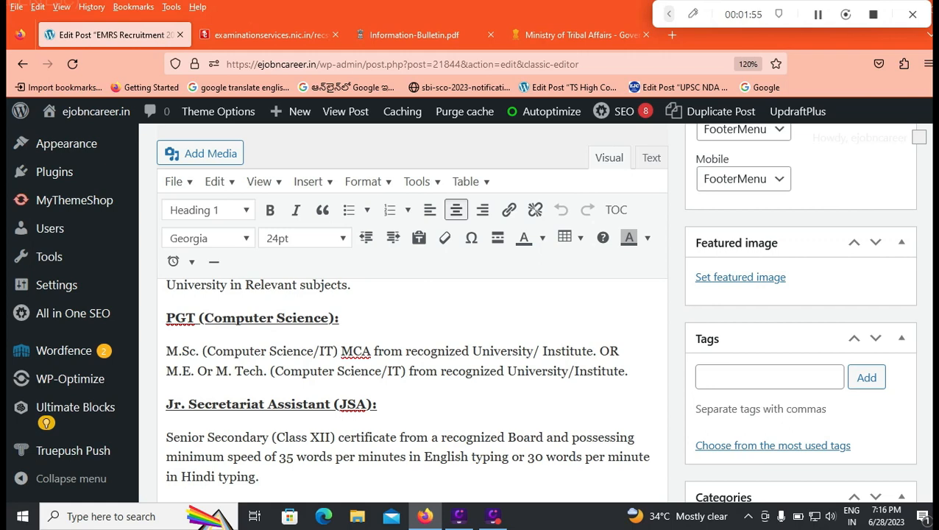
pyautogui.scroll(-2, 412, 383)
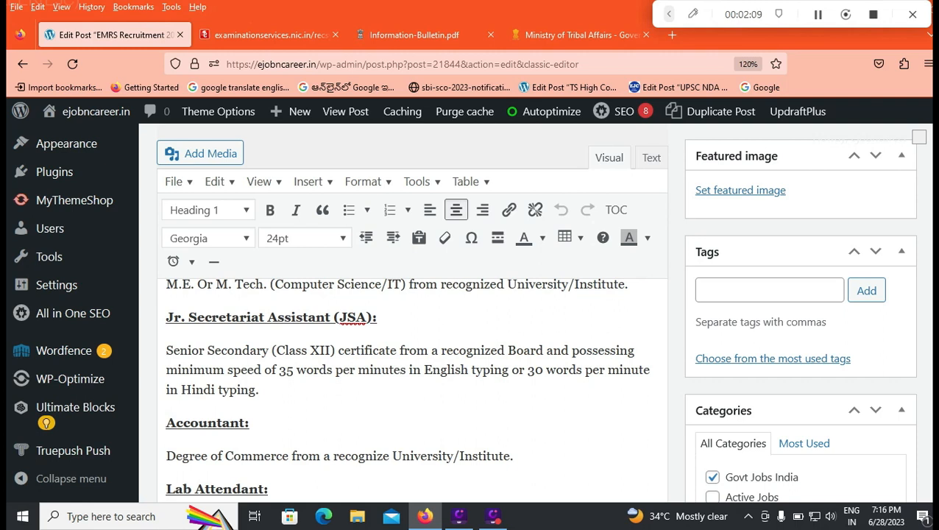
pyautogui.scroll(-2, 413, 368)
pyautogui.scroll(3, 413, 368)
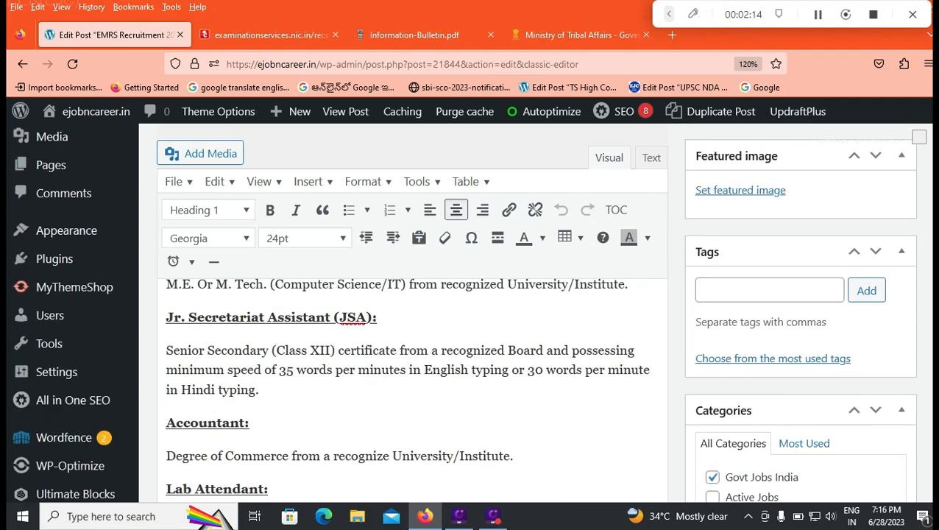
pyautogui.scroll(-2, 412, 369)
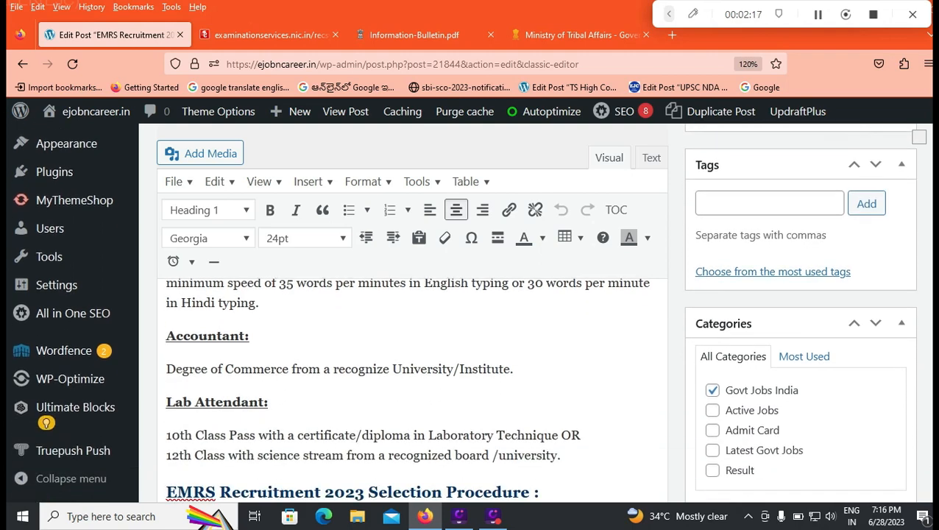
# Review the post's selection procedure, how-to-apply section, and table of notification and application form links
pyautogui.scroll(-2, 412, 368)
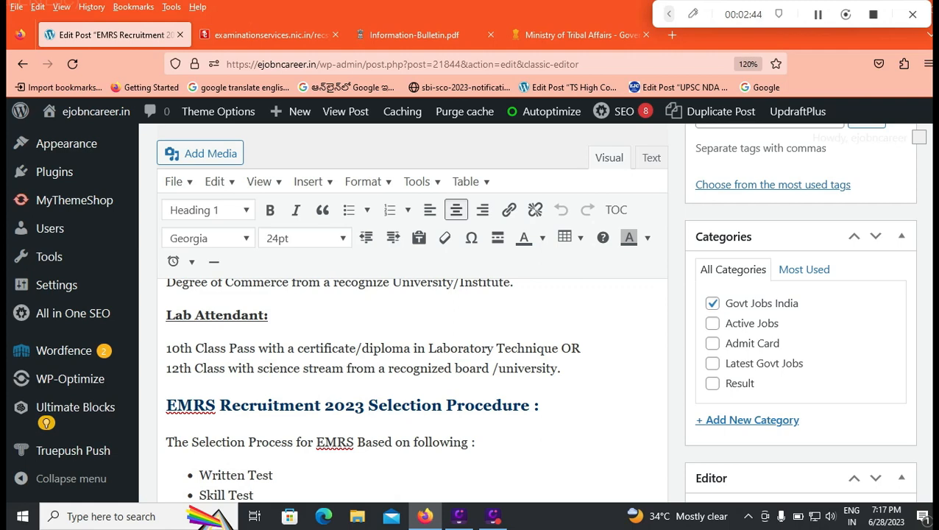
pyautogui.scroll(-3, 413, 383)
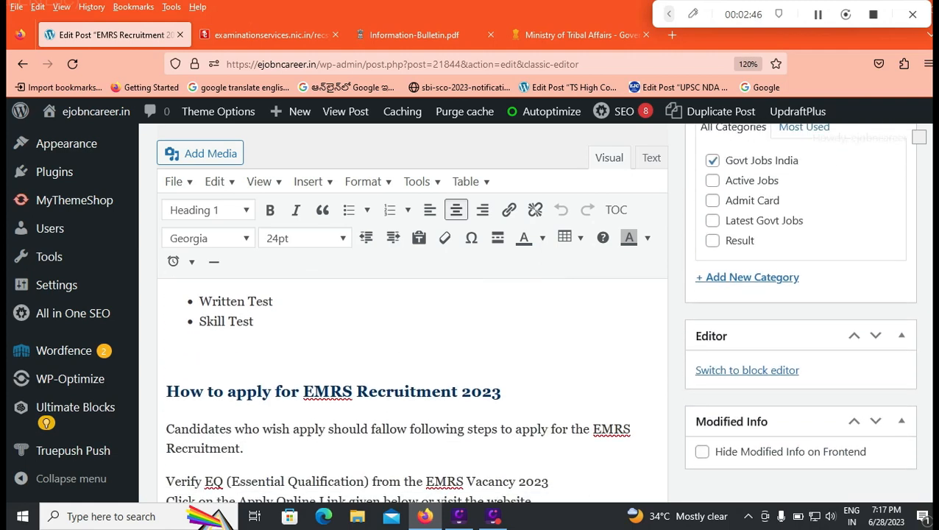
pyautogui.scroll(-5, 412, 390)
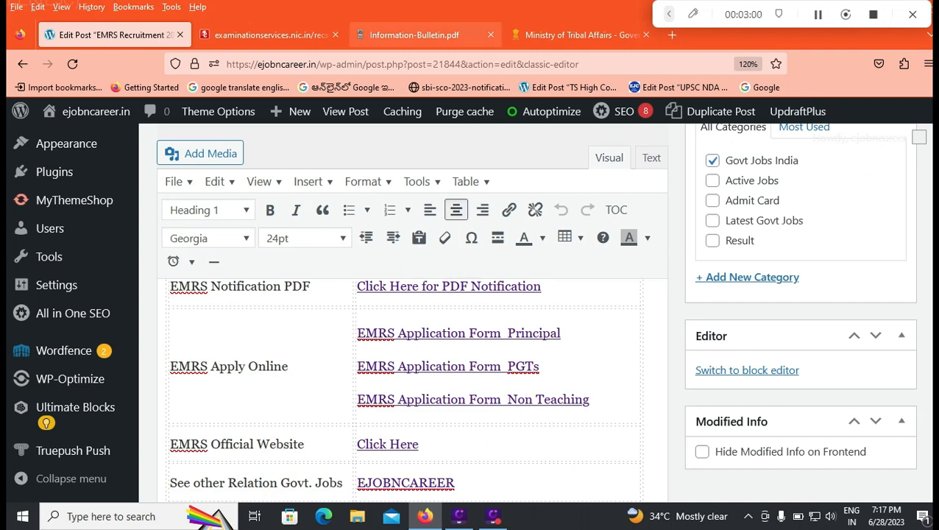
# Read the Non Teaching Posts application instructions on the examination site and accept the declaration of having downloaded the advertisement and understood the instructions
pyautogui.click(420, 35)
pyautogui.click(270, 35)
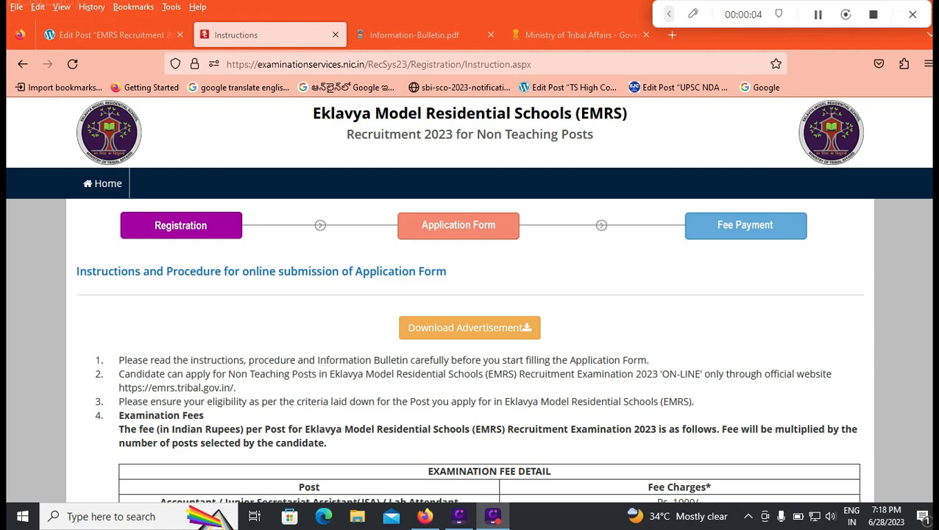
pyautogui.scroll(-2, 503, 274)
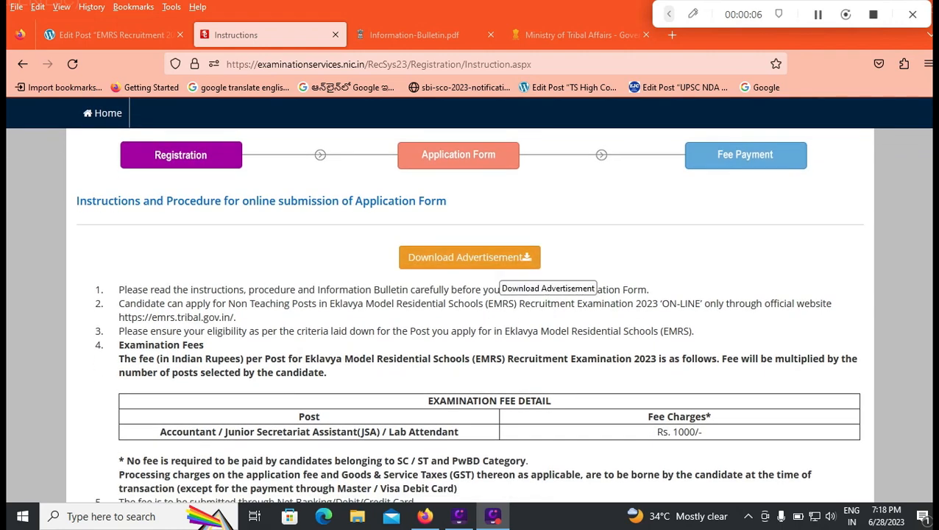
pyautogui.scroll(-2, 502, 280)
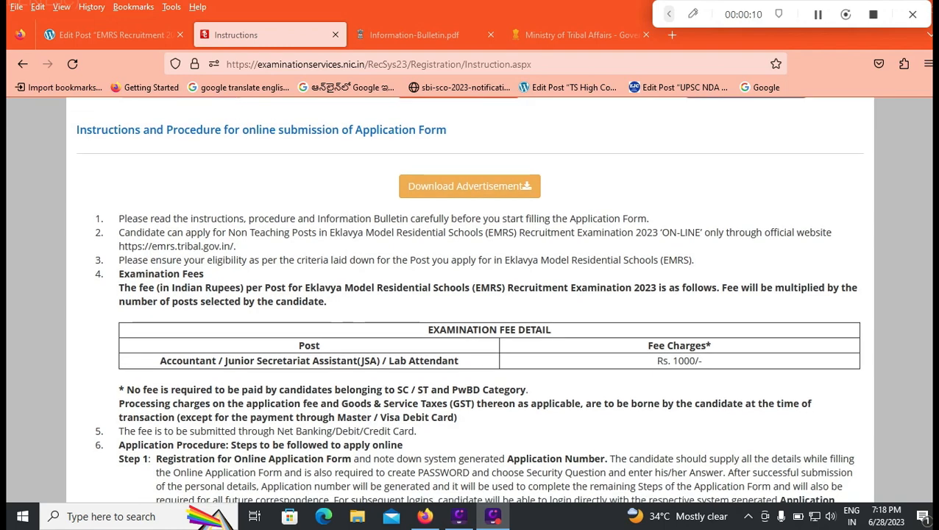
pyautogui.scroll(-2, 470, 294)
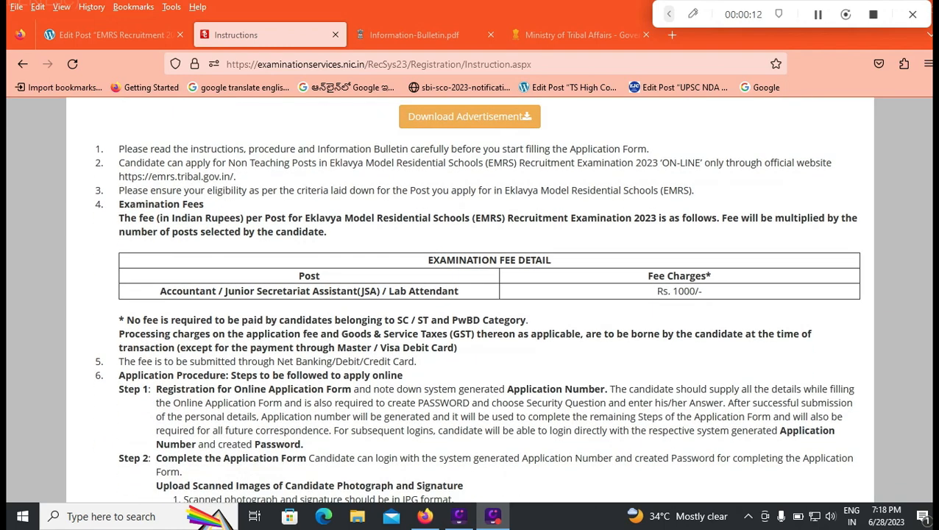
pyautogui.scroll(-2, 470, 295)
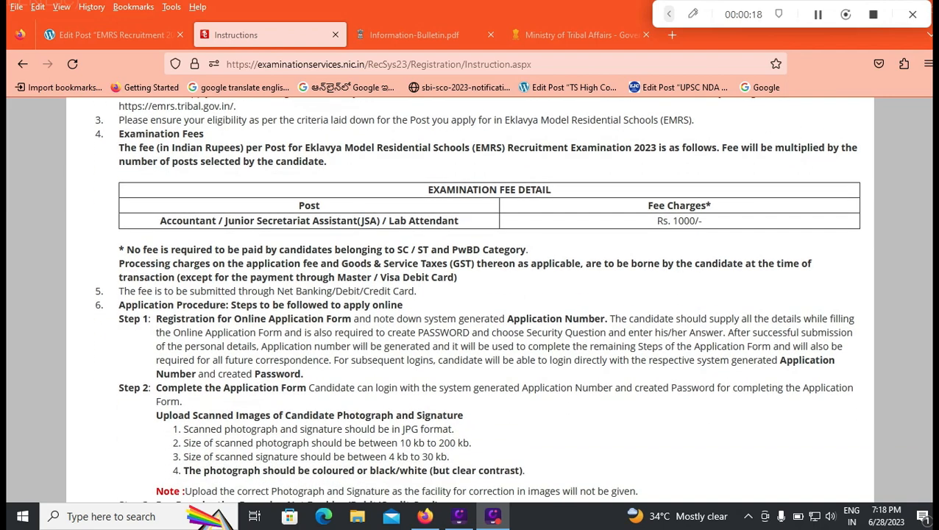
pyautogui.scroll(-3, 477, 301)
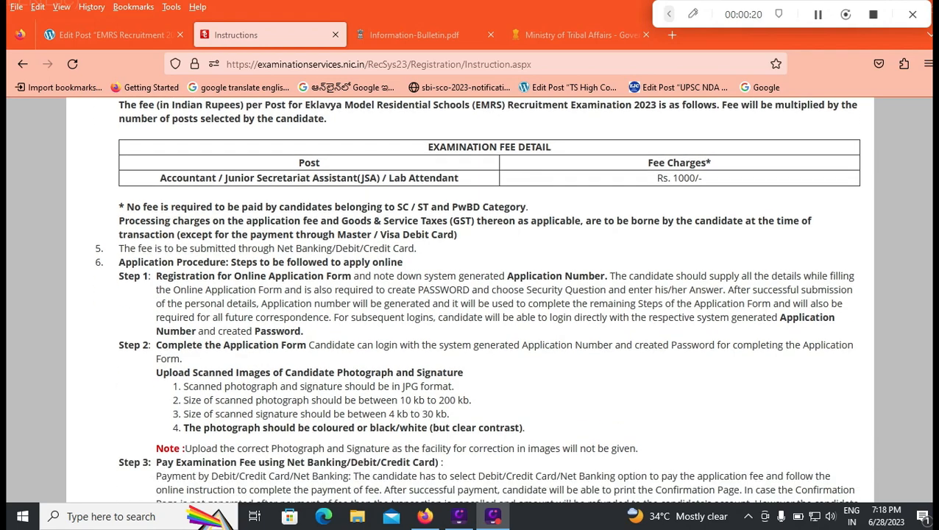
pyautogui.scroll(-1, 476, 302)
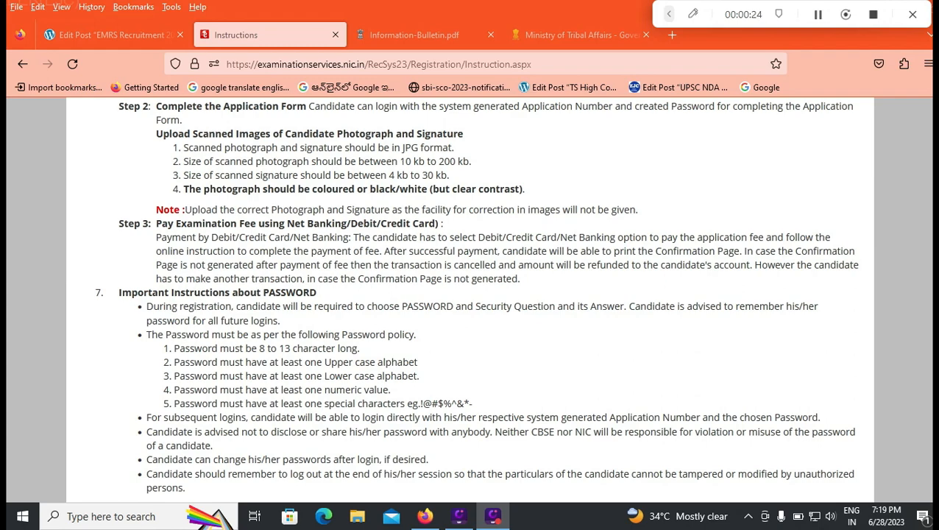
pyautogui.scroll(-3, 476, 301)
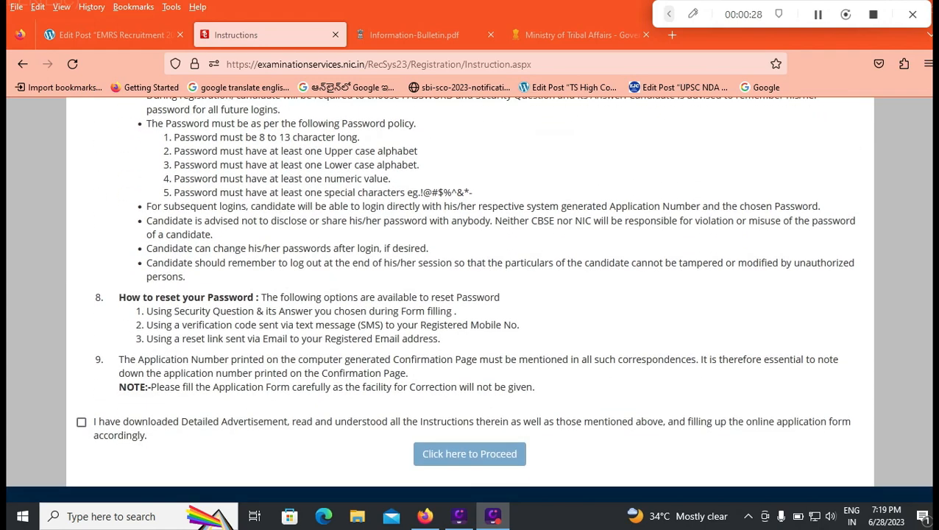
pyautogui.click(81, 421)
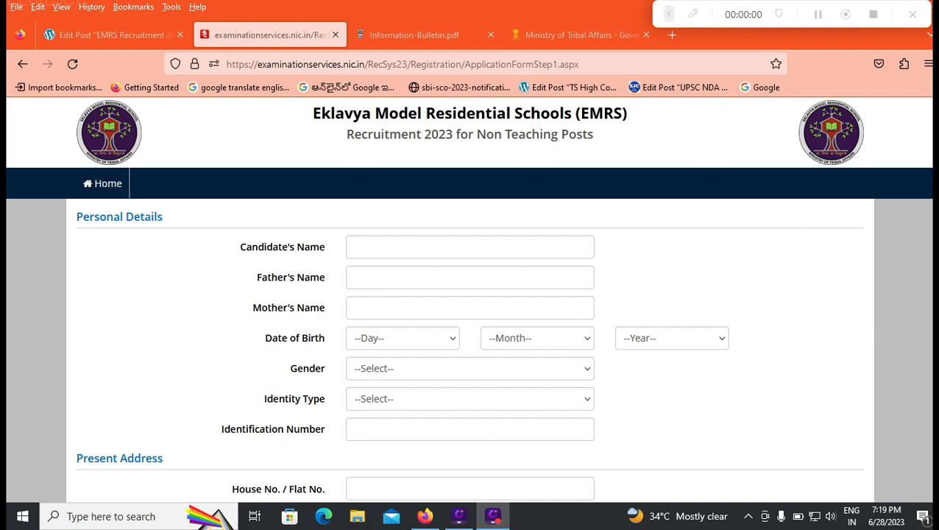
# Check the entry guidance for the candidate's, father's and mother's name fields under Personal Details
pyautogui.click(470, 247)
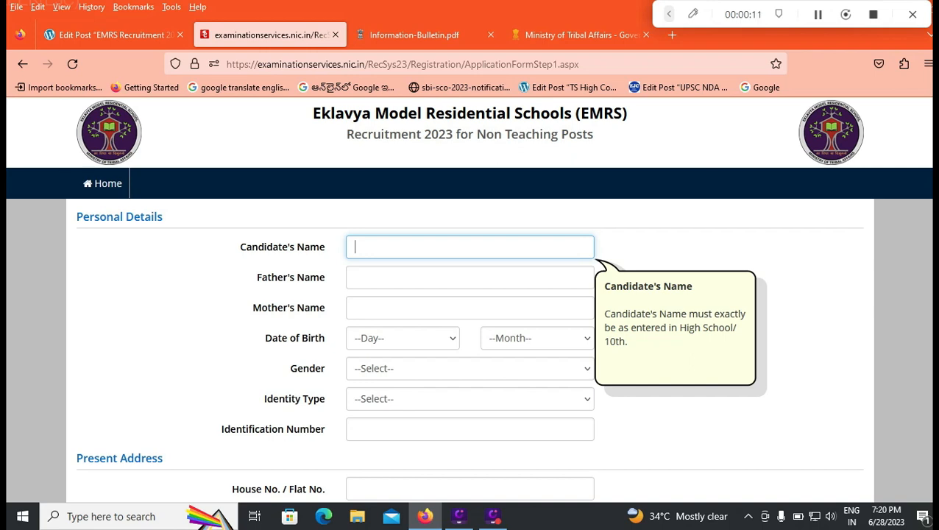
pyautogui.click(442, 278)
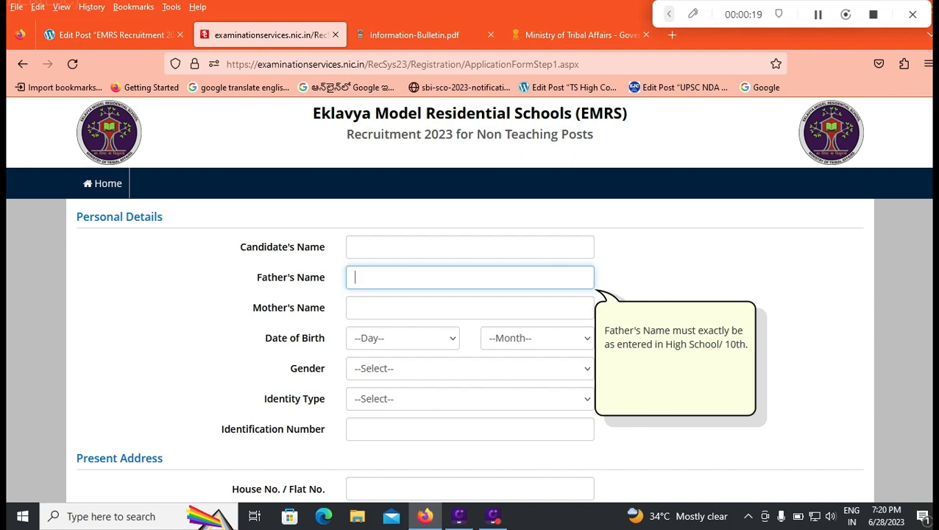
pyautogui.click(469, 308)
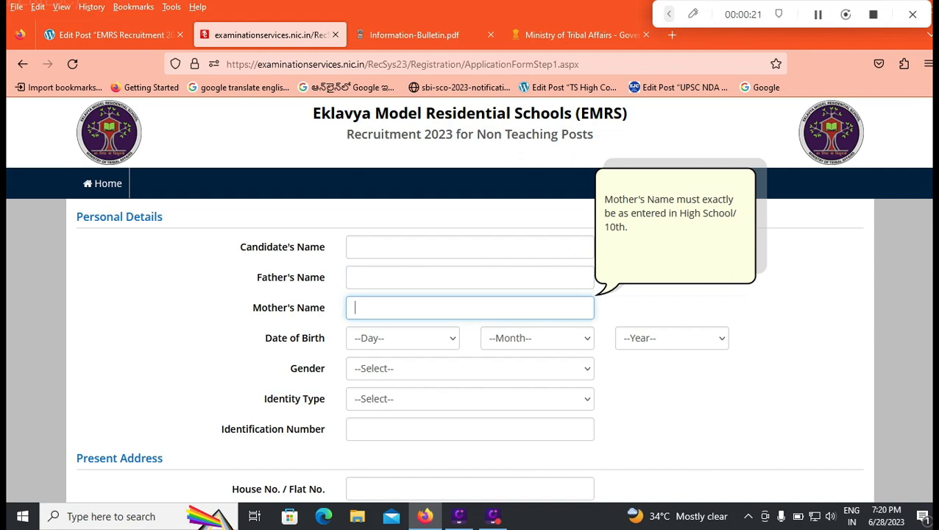
# Fill in the candidate's date of birth by choosing its day, month and year
pyautogui.click(403, 339)
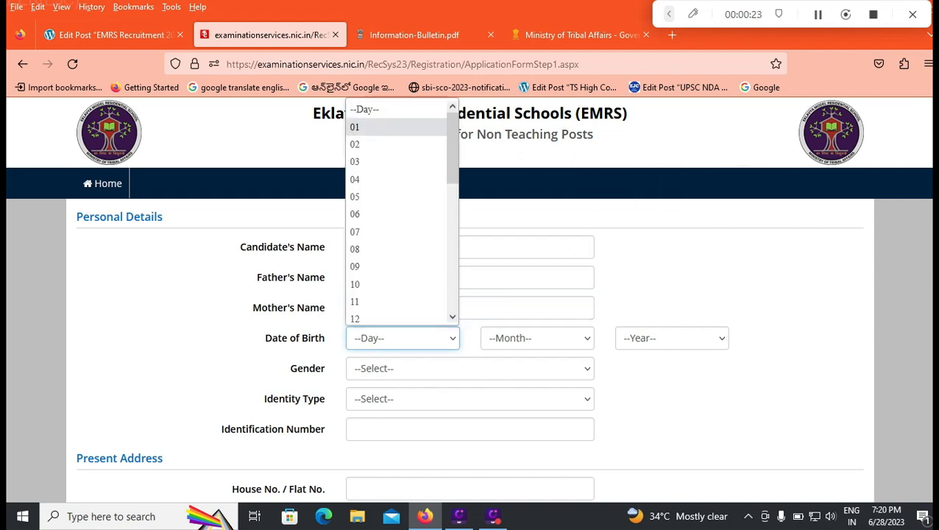
pyautogui.click(396, 127)
pyautogui.click(537, 338)
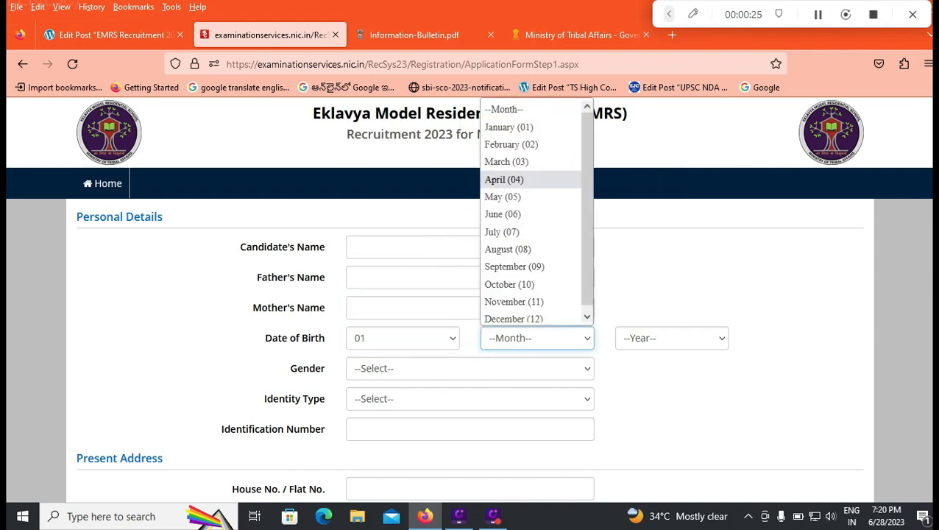
pyautogui.click(530, 126)
pyautogui.click(671, 338)
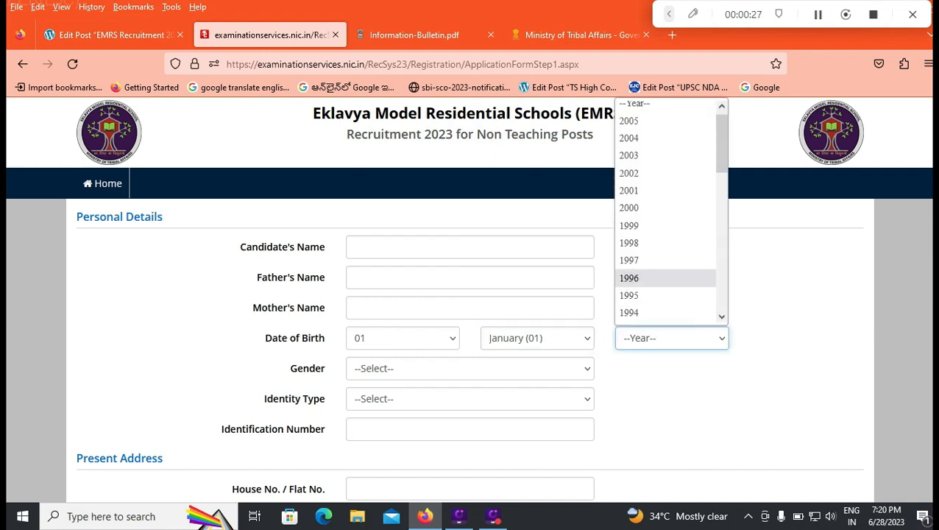
pyautogui.click(628, 208)
# Set the Identity Type to PAN Card and check the other accepted identity types, keeping PAN Card
pyautogui.scroll(-2, 629, 208)
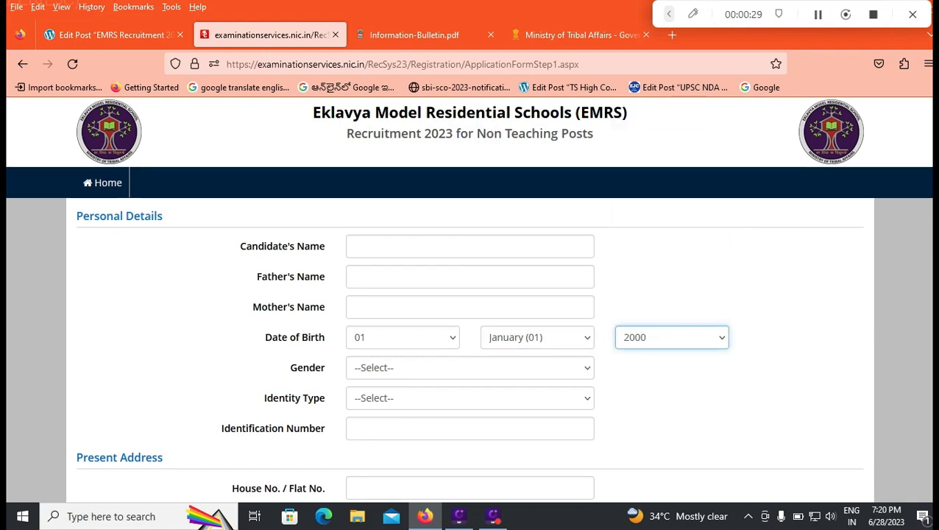
pyautogui.click(470, 329)
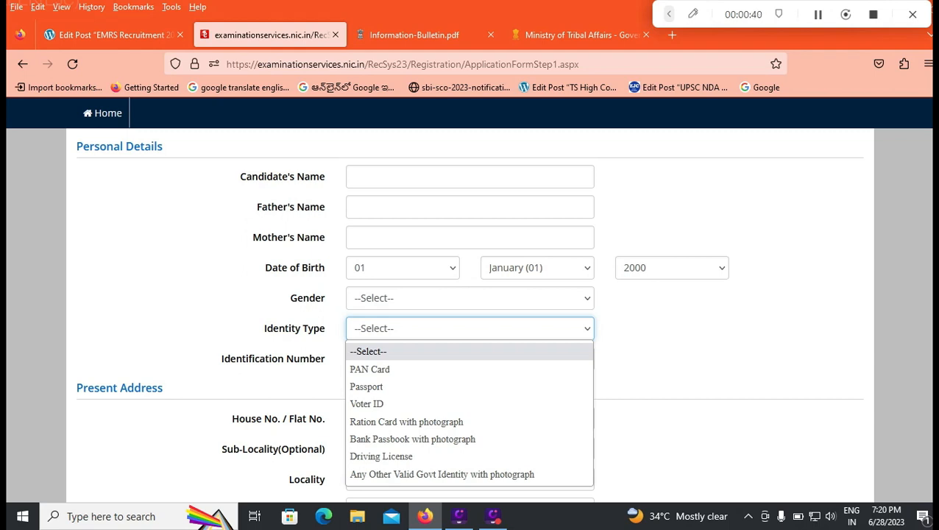
pyautogui.press('Down')
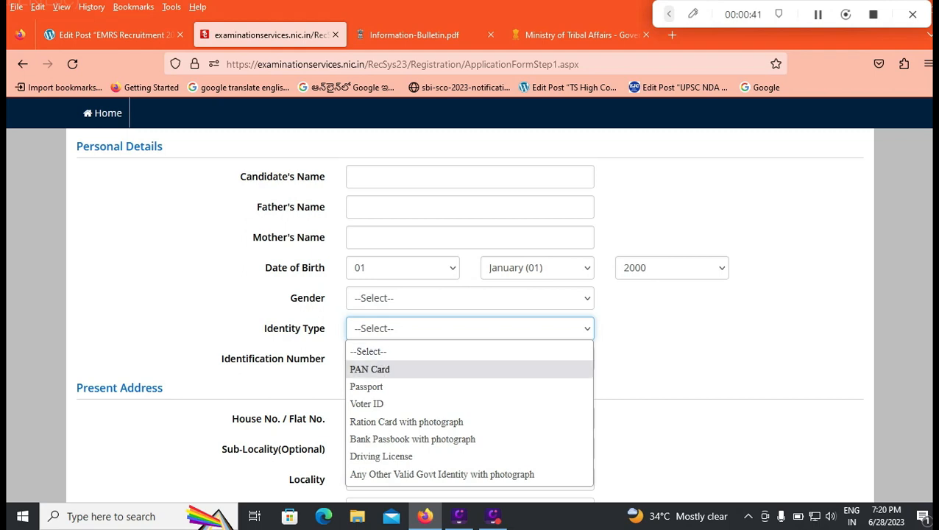
pyautogui.press('Return')
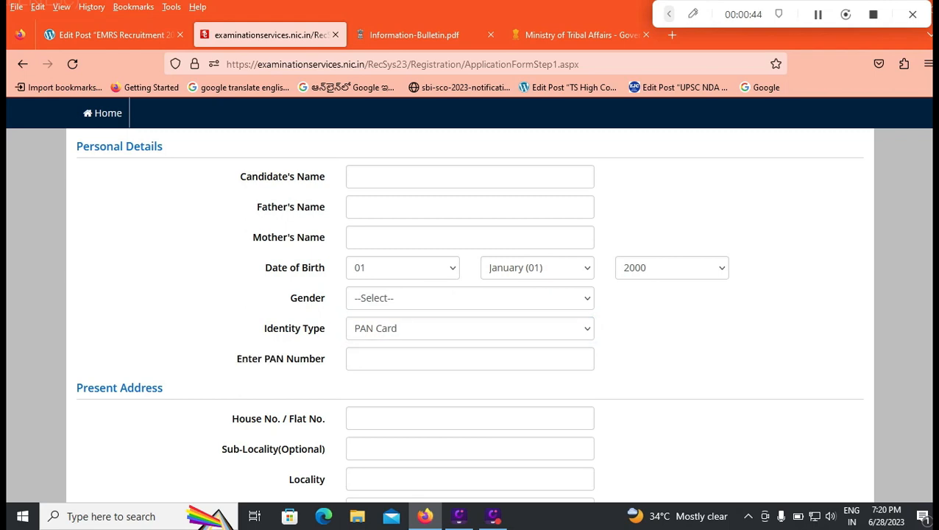
pyautogui.click(469, 360)
pyautogui.click(470, 329)
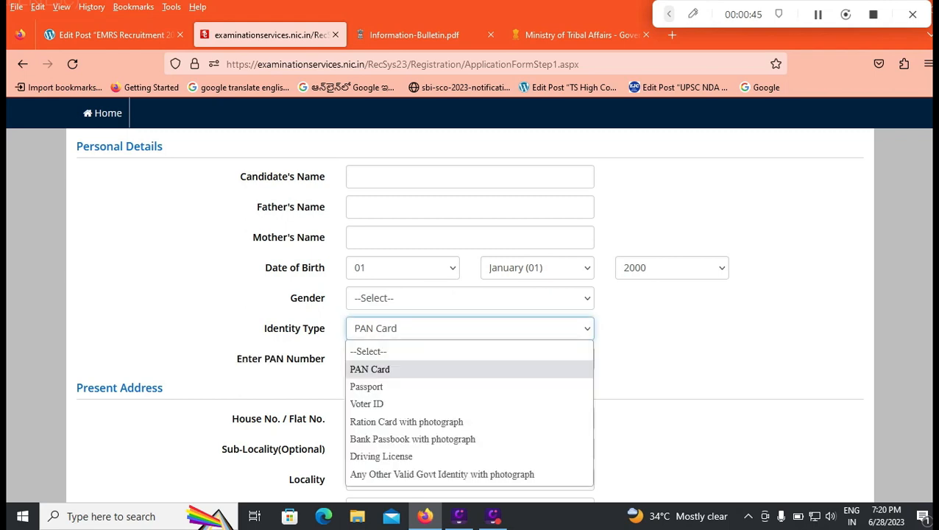
pyautogui.press('Escape')
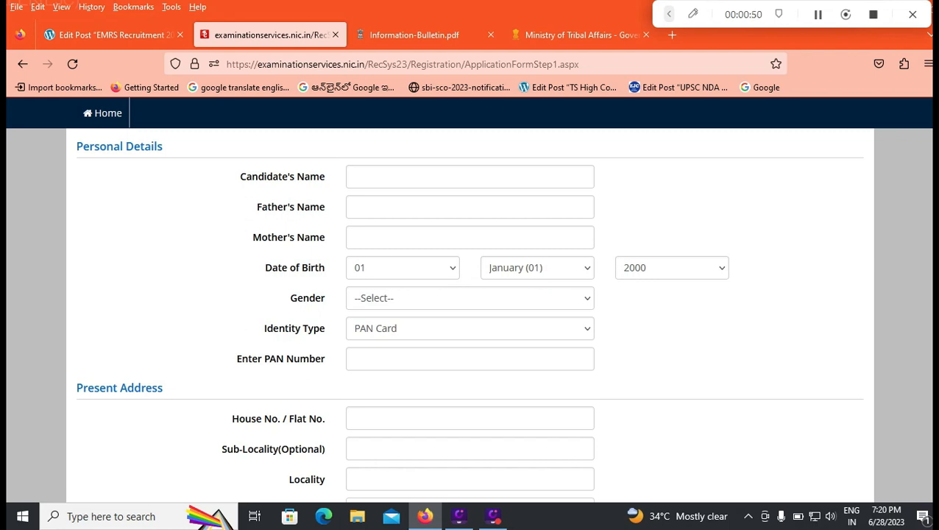
# Set the present address country to India, state to ANDHRA PRADESH and district to CHITTOOR
pyautogui.scroll(-3, 470, 295)
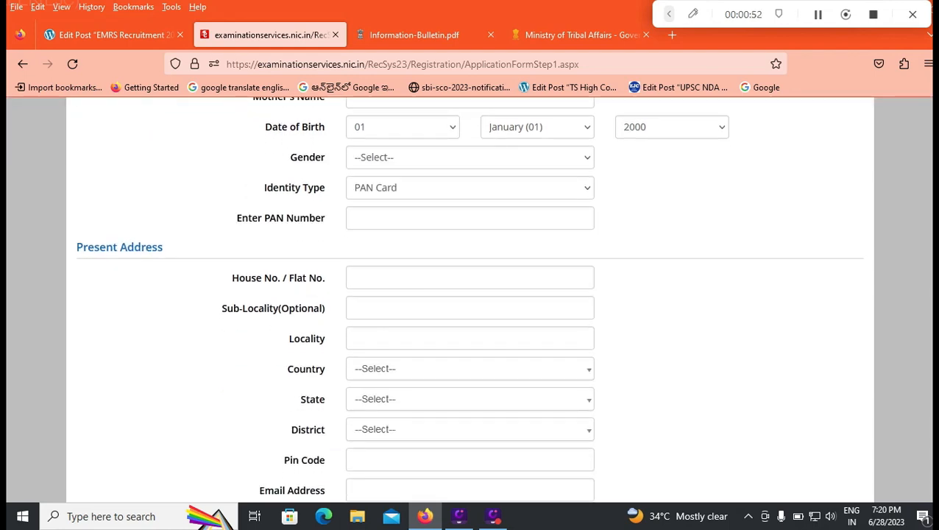
pyautogui.click(470, 278)
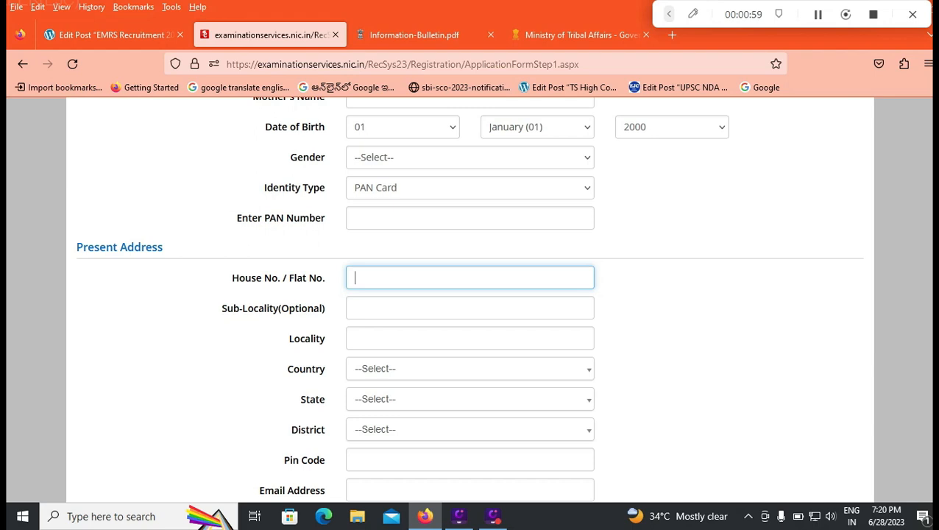
pyautogui.click(470, 369)
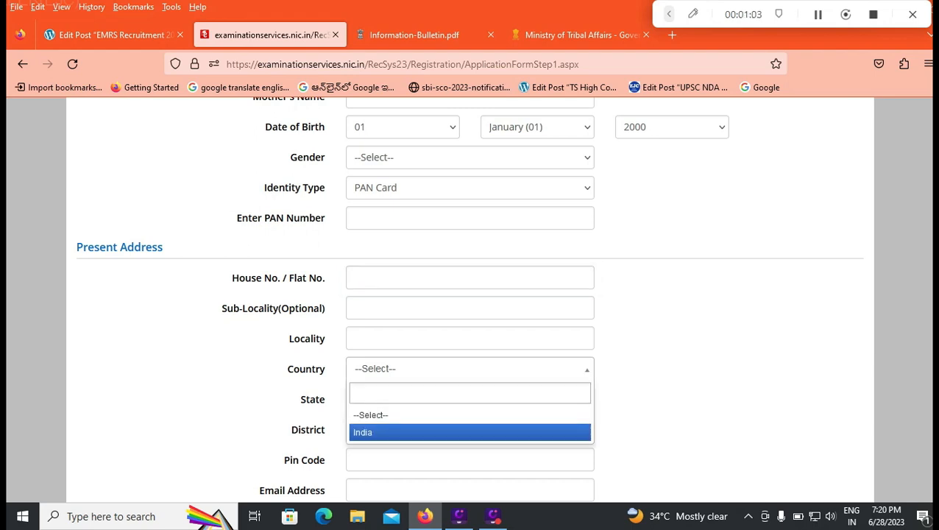
pyautogui.click(469, 433)
pyautogui.click(470, 400)
pyautogui.click(465, 480)
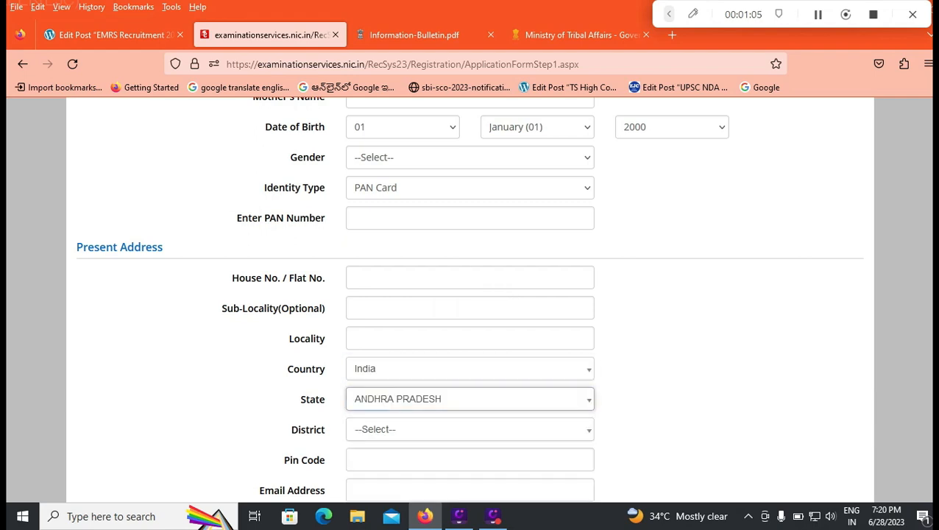
pyautogui.scroll(-1, 470, 331)
pyautogui.click(470, 359)
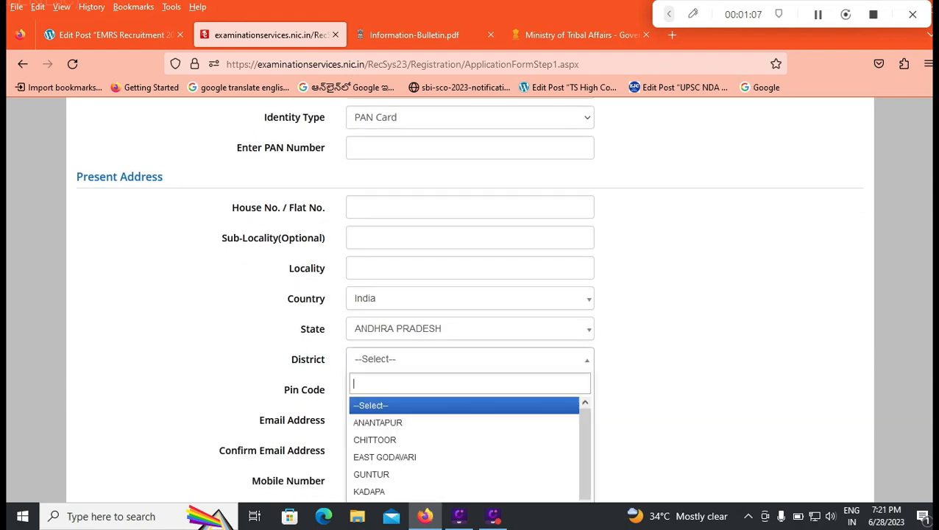
pyautogui.click(470, 440)
# Enter the candidate's e-mail in the Email Address field of the present address, leaving Pin Code blank
pyautogui.scroll(-1, 469, 332)
pyautogui.click(469, 319)
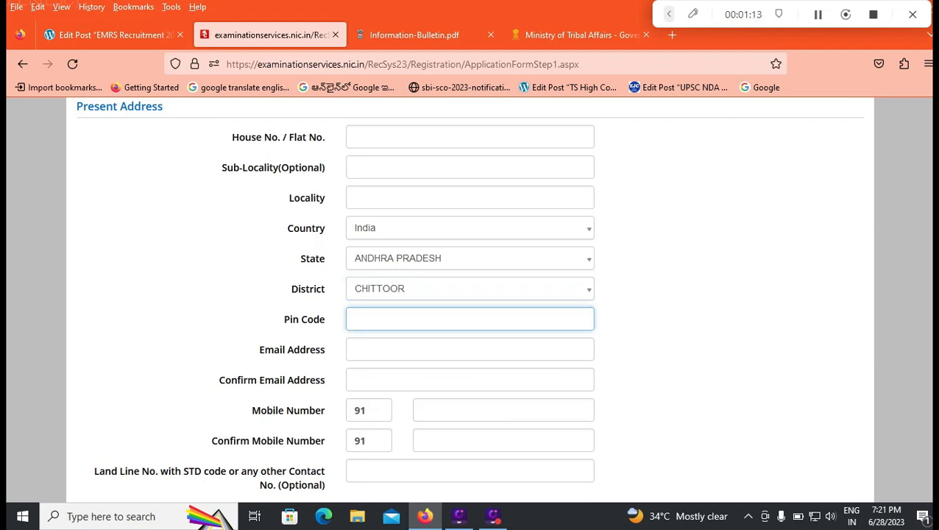
pyautogui.click(470, 350)
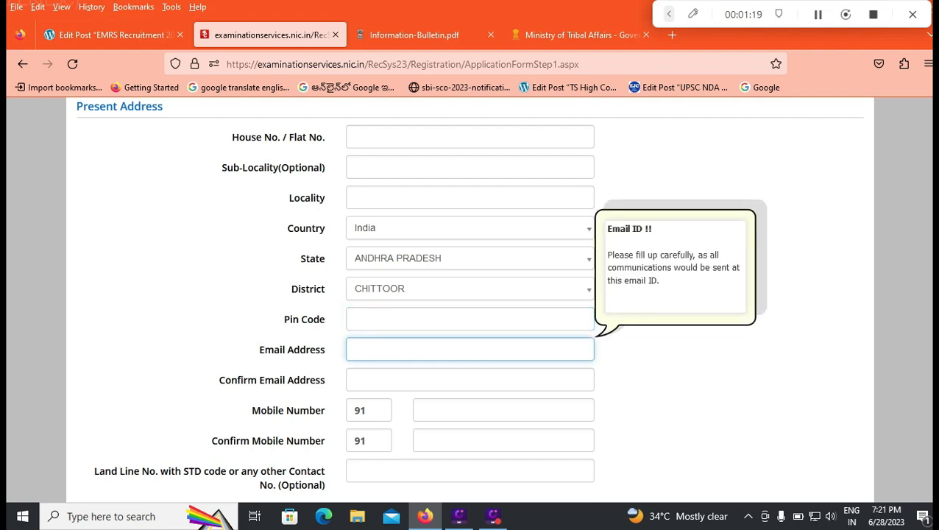
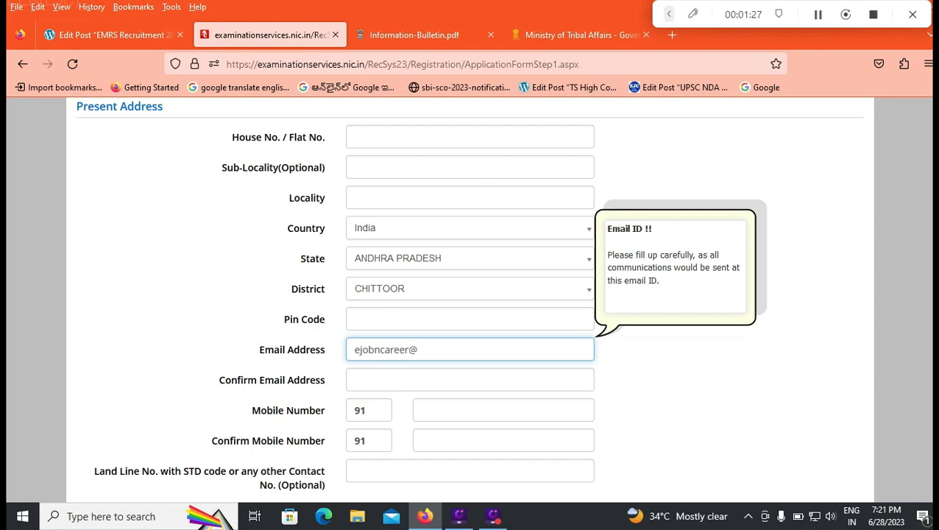
pyautogui.press('Tab')
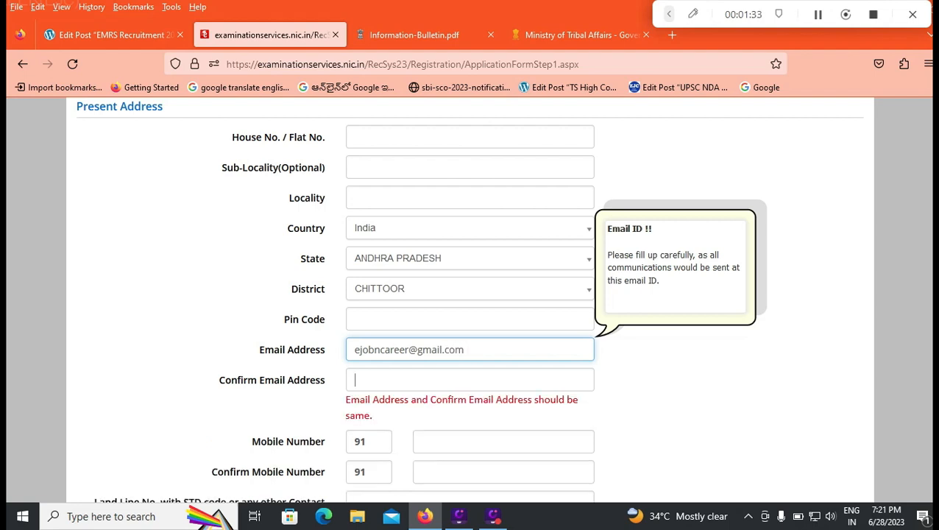
# Look over the contact fields for e-mail confirmation, mobile number, mobile number confirmation and optional land line
pyautogui.scroll(-2, 470, 299)
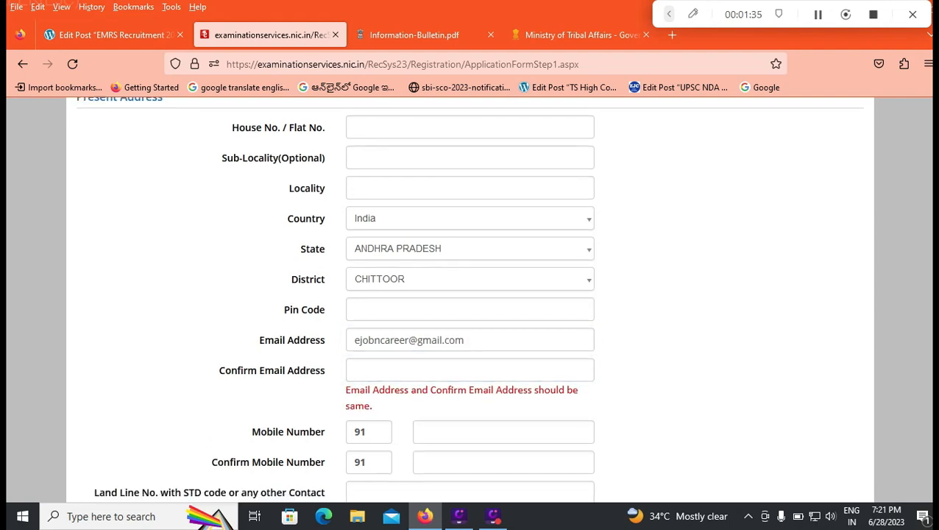
pyautogui.click(504, 371)
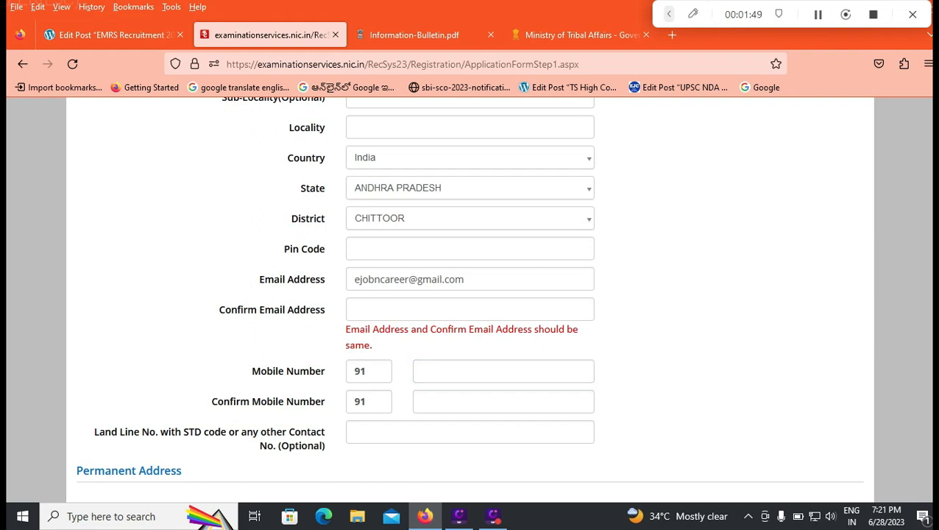
pyautogui.click(504, 402)
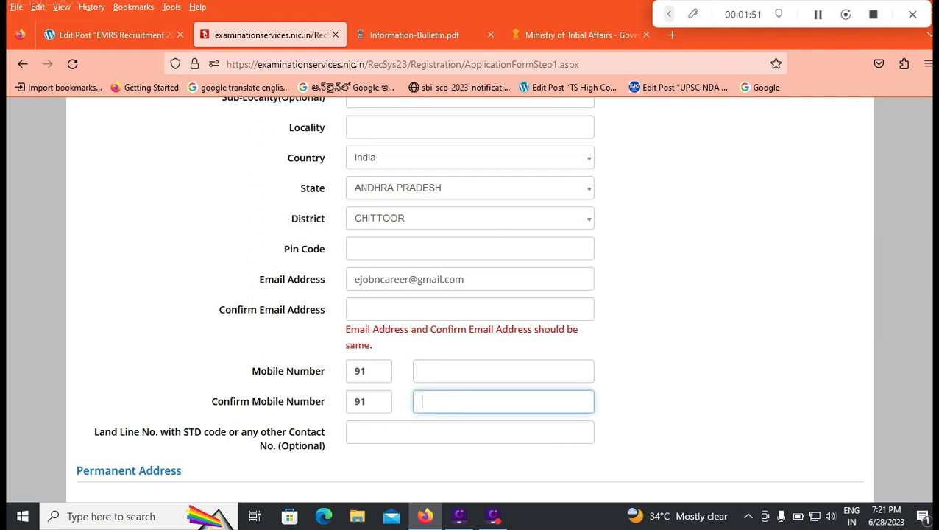
pyautogui.scroll(-2, 470, 295)
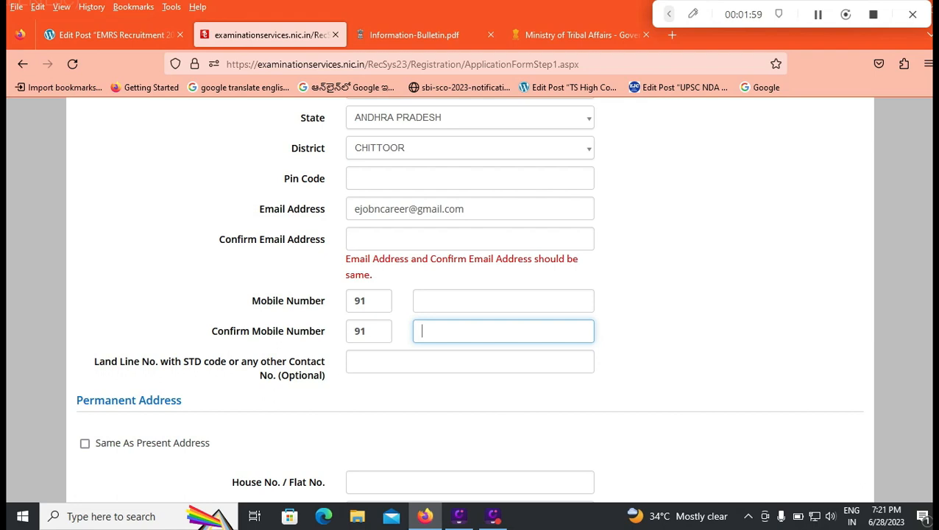
pyautogui.click(470, 362)
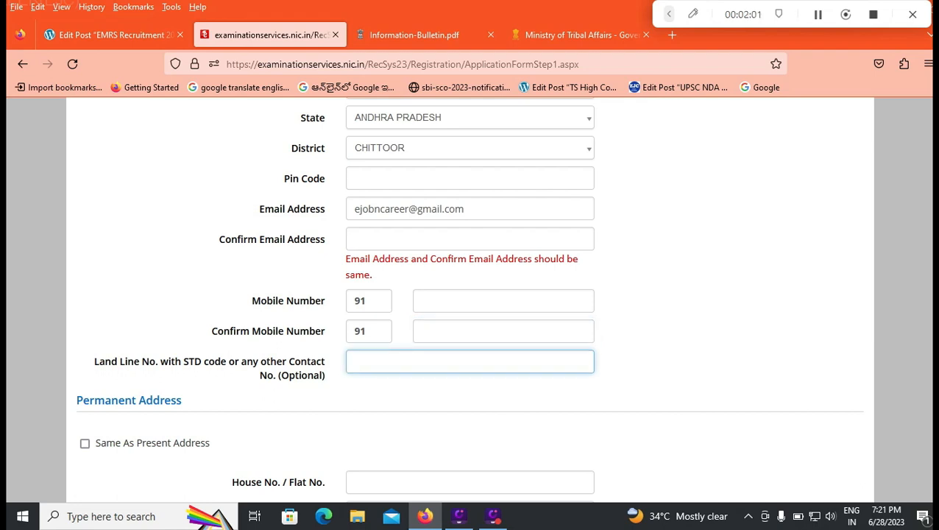
# Try to make the permanent address the same as the present address
pyautogui.scroll(-1, 469, 361)
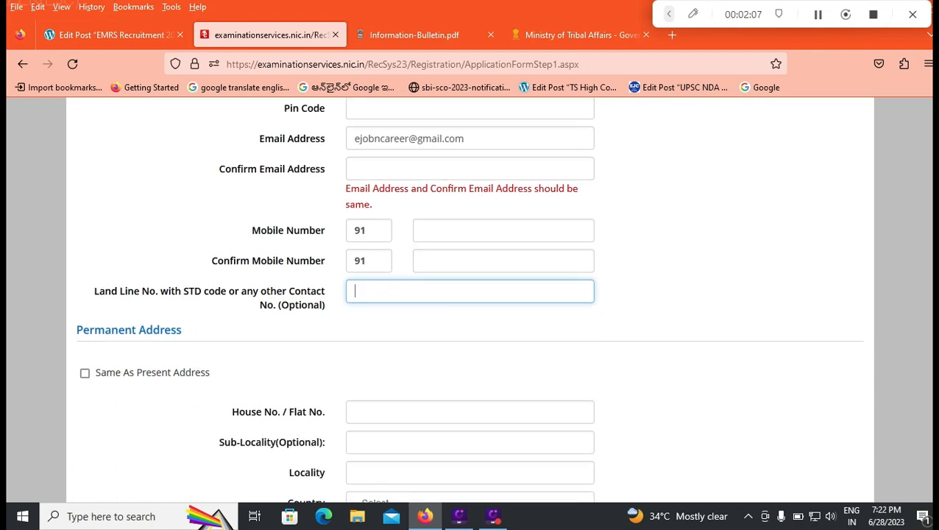
pyautogui.click(85, 373)
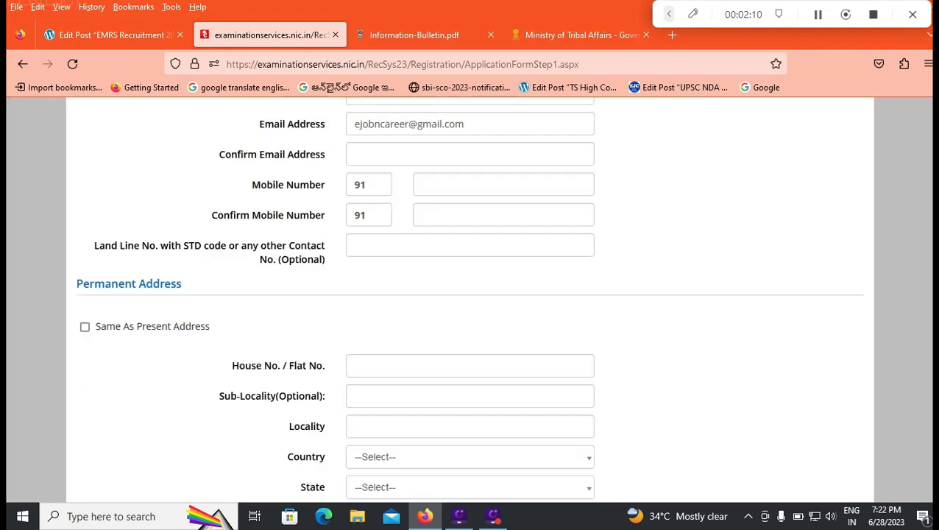
pyautogui.click(589, 323)
# Review the Permanent Address fields and the Choose Password section, including the password rules, confirmation guidance and available security questions
pyautogui.scroll(-2, 471, 294)
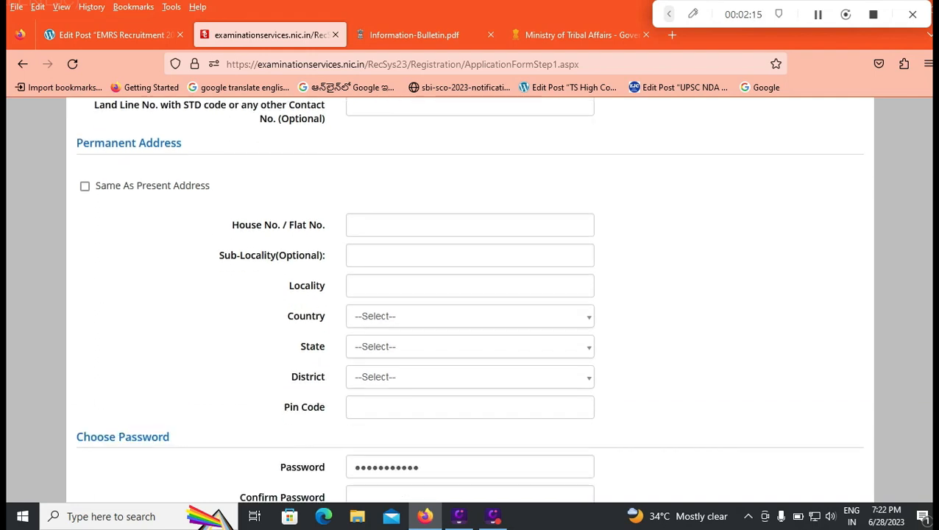
pyautogui.scroll(-2, 471, 326)
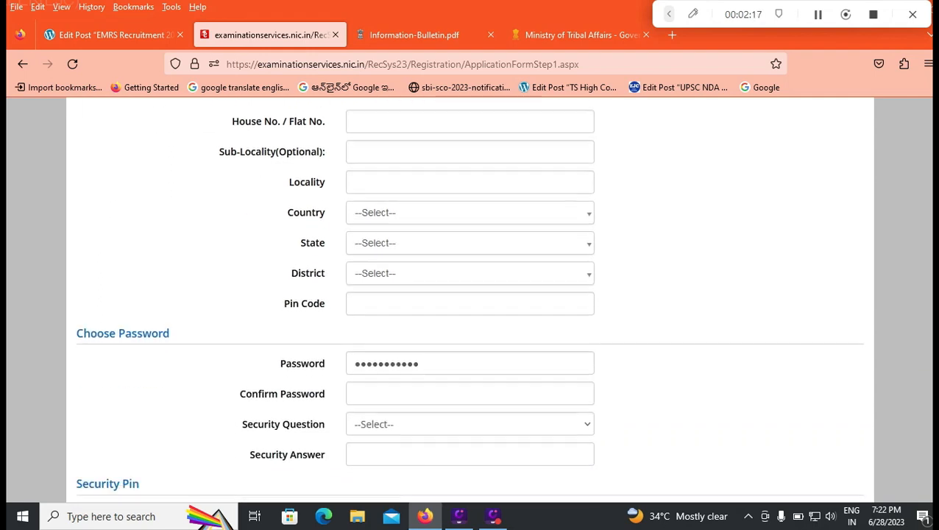
pyautogui.doubleClick(398, 326)
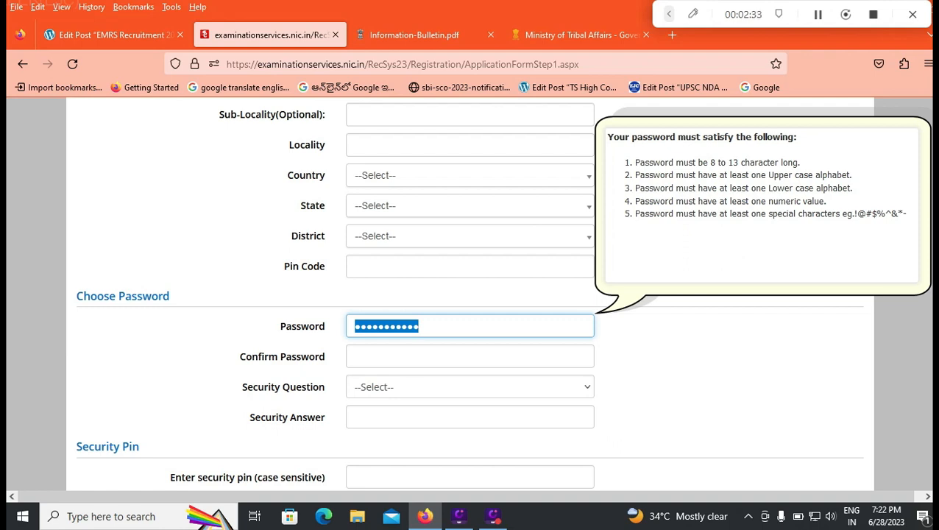
pyautogui.click(419, 326)
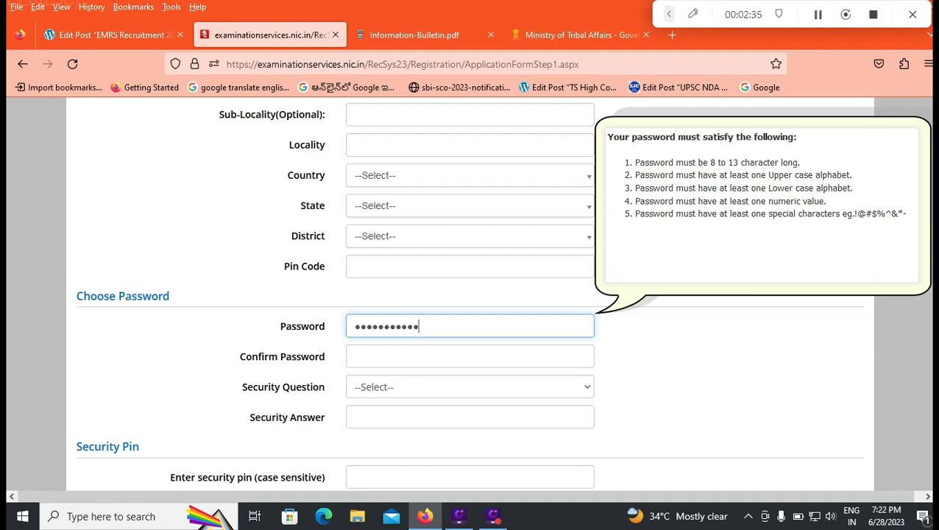
pyautogui.click(419, 357)
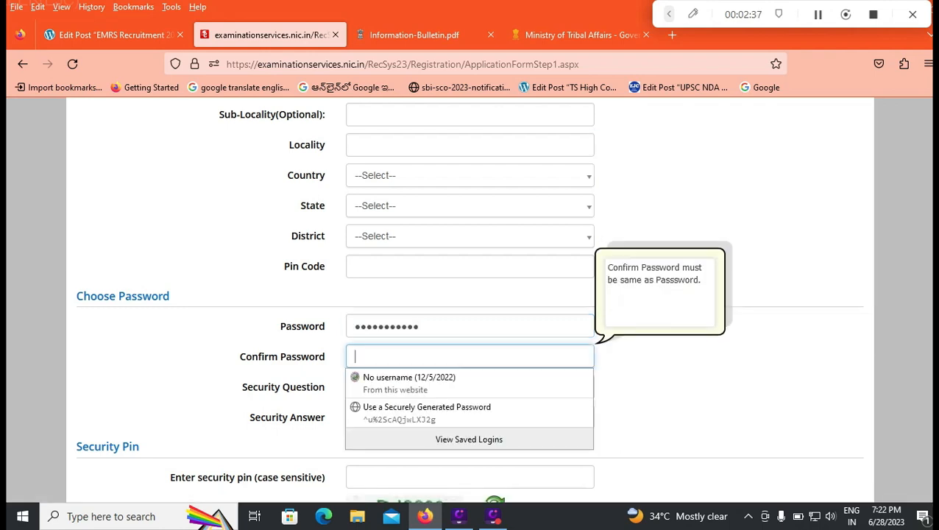
pyautogui.click(699, 357)
pyautogui.click(469, 387)
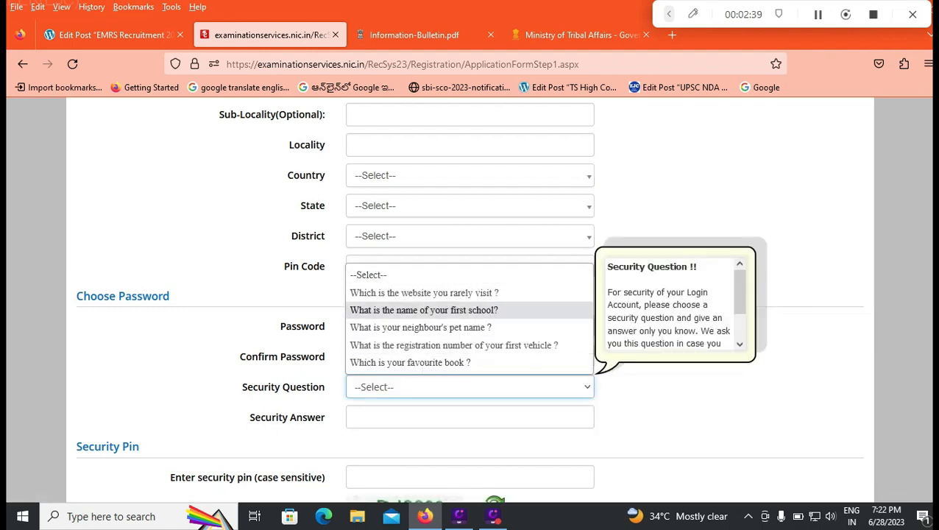
# Choose "Which is the website you rarely visit ?" as the security question, leaving the Security Answer field blank
pyautogui.click(424, 292)
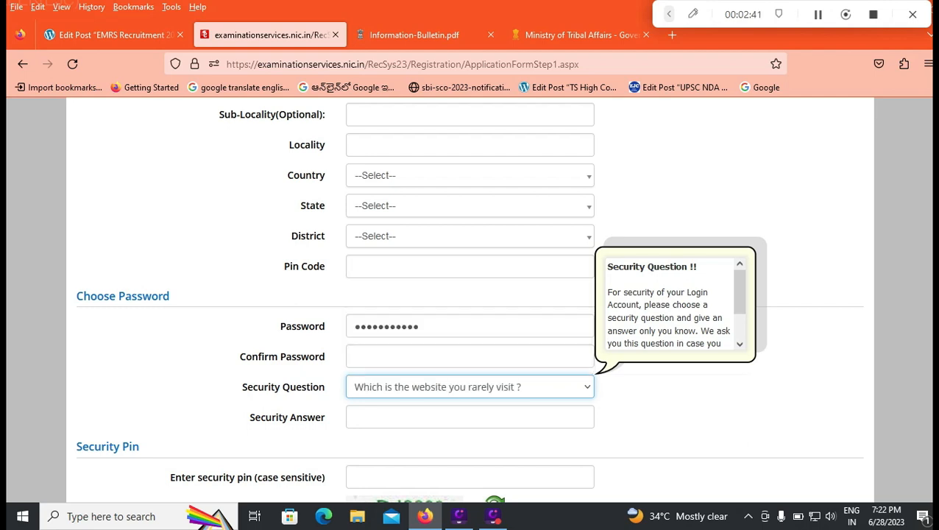
pyautogui.click(470, 418)
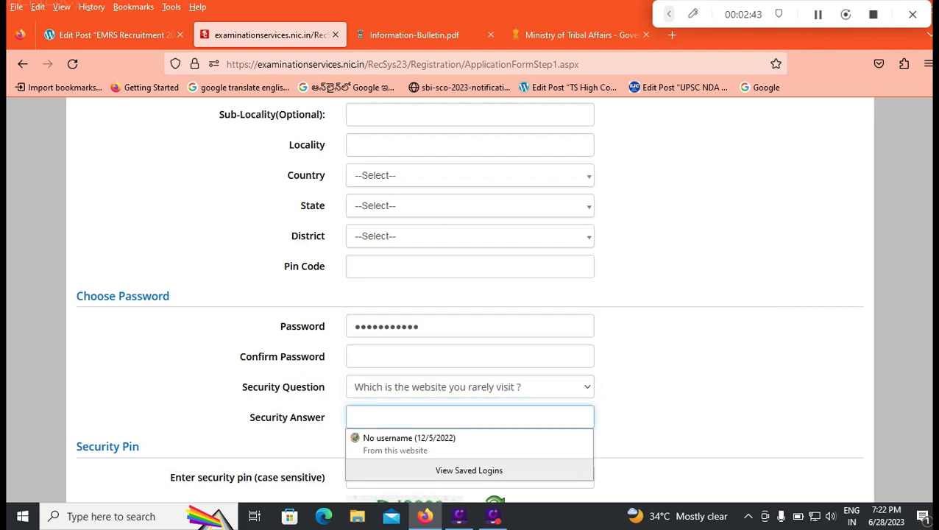
pyautogui.click(677, 398)
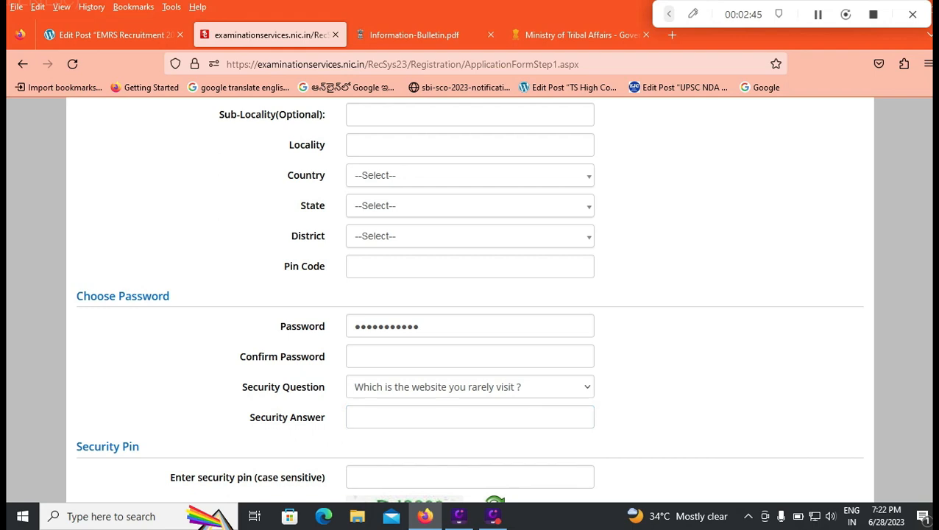
# Enter the displayed case-sensitive code in the security pin field of the registration form
pyautogui.scroll(-2, 470, 298)
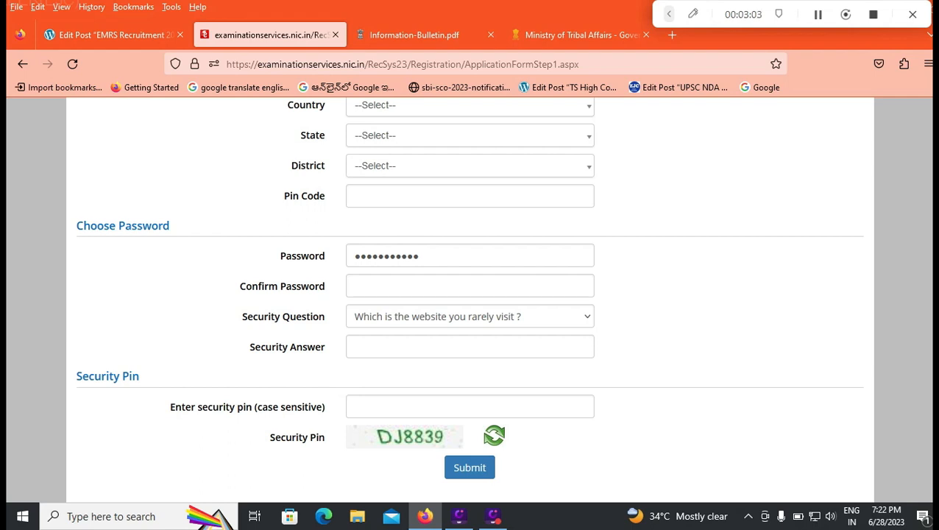
pyautogui.click(470, 407)
pyautogui.write('D')
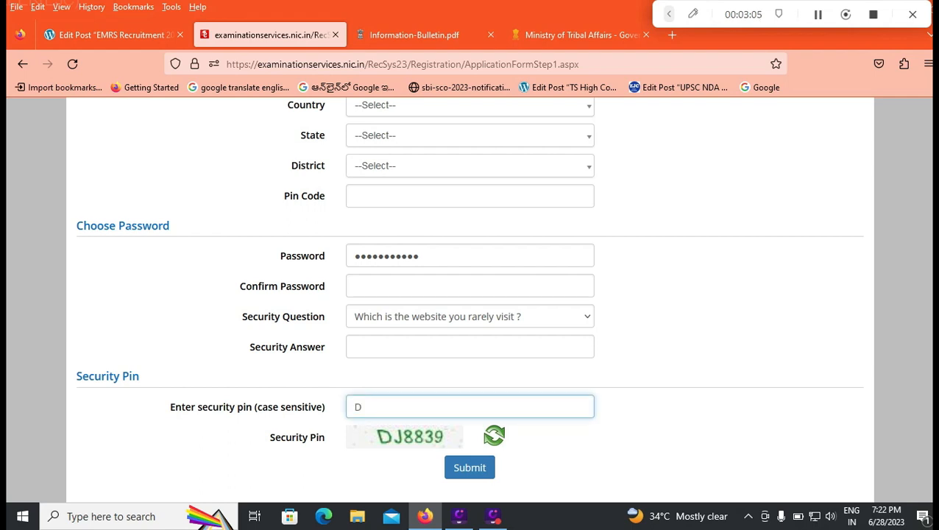
pyautogui.write('J8839')
pyautogui.scroll(-2, 468, 302)
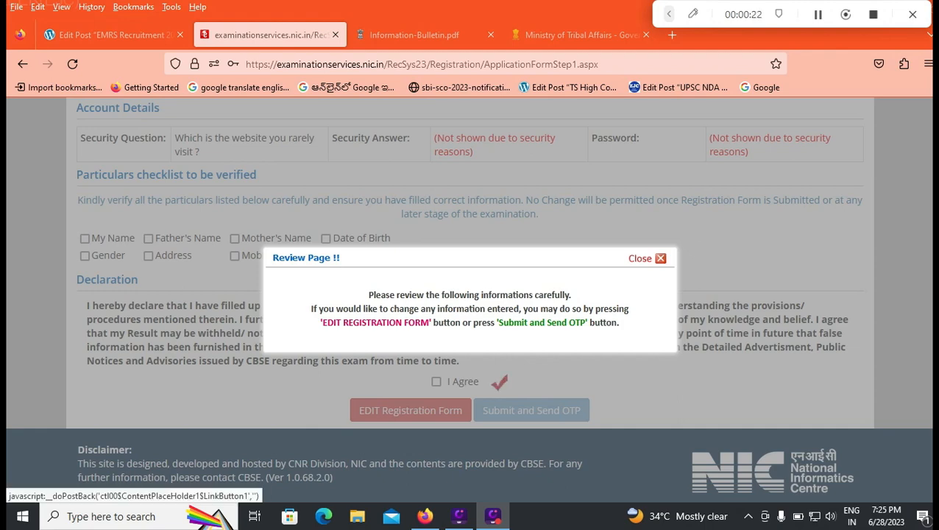
# Dismiss the review notice and mark all eight particulars as verified, from My Name and Father's Name through Mobile Number and Email ID
pyautogui.click(658, 259)
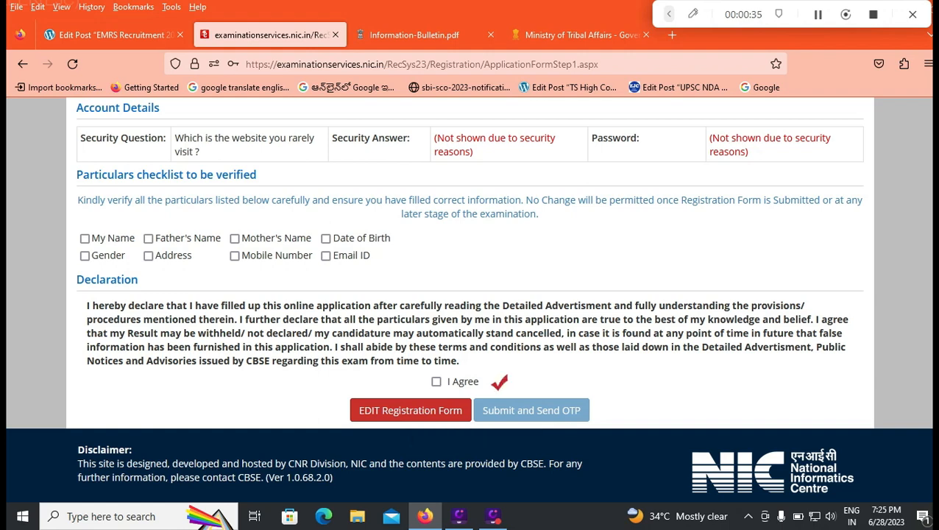
pyautogui.click(85, 239)
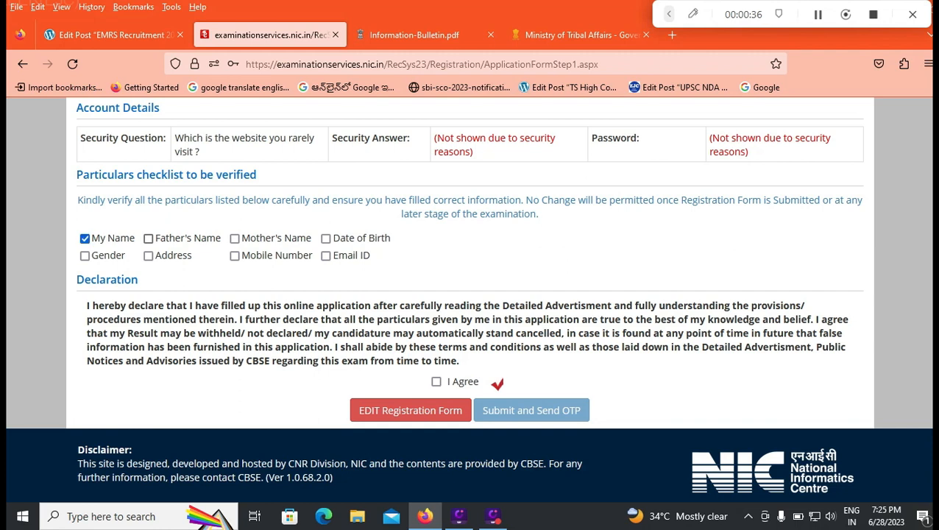
pyautogui.click(148, 239)
pyautogui.click(326, 239)
pyautogui.click(234, 238)
pyautogui.click(234, 256)
pyautogui.click(85, 255)
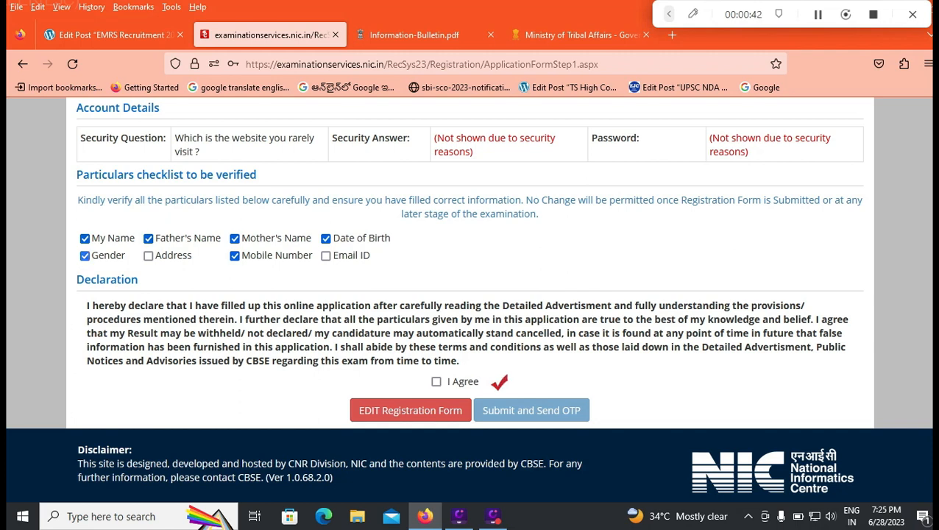
pyautogui.click(148, 255)
pyautogui.click(325, 256)
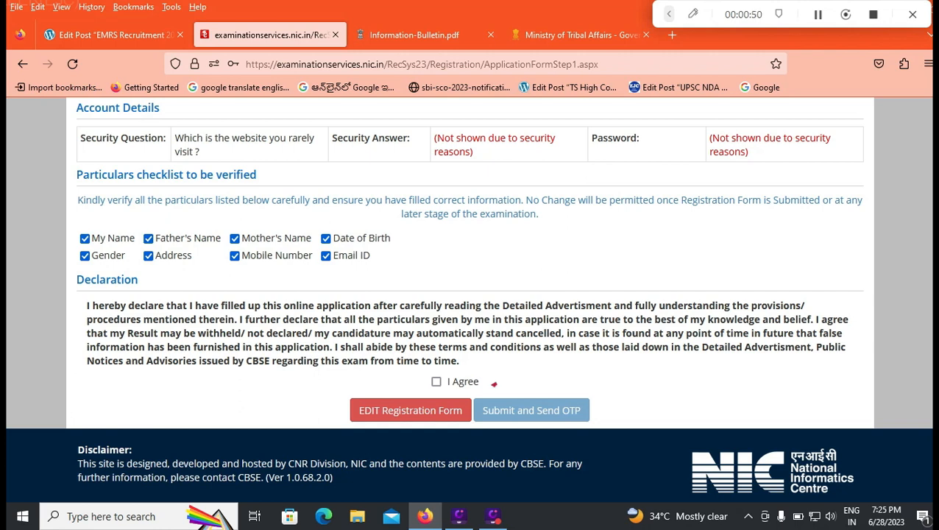
# Agree to the declaration, confirm submission of the registration form to get an OTP, and go to the One Time Password field
pyautogui.click(494, 384)
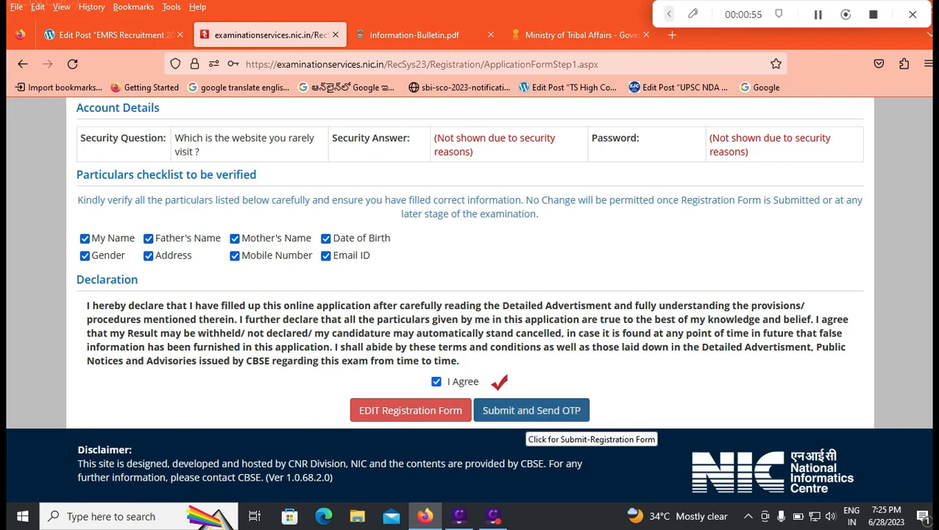
pyautogui.click(527, 413)
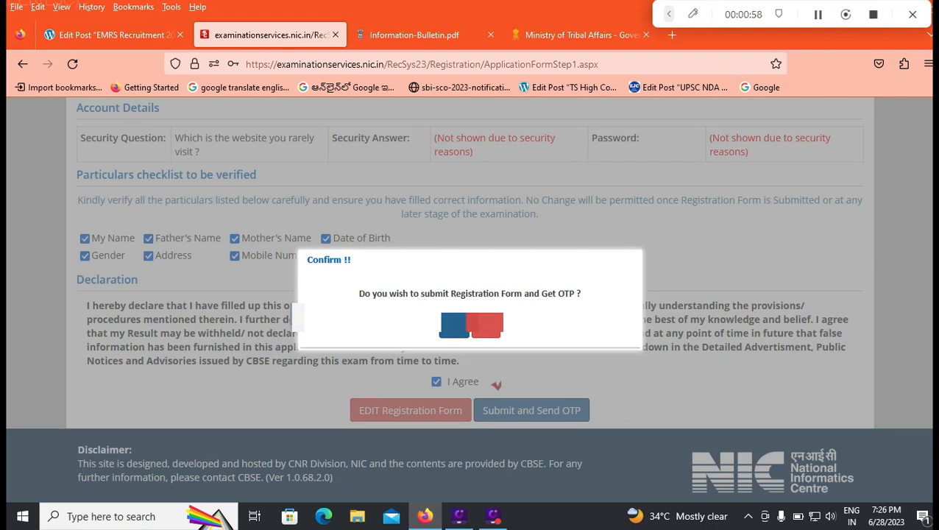
pyautogui.click(454, 325)
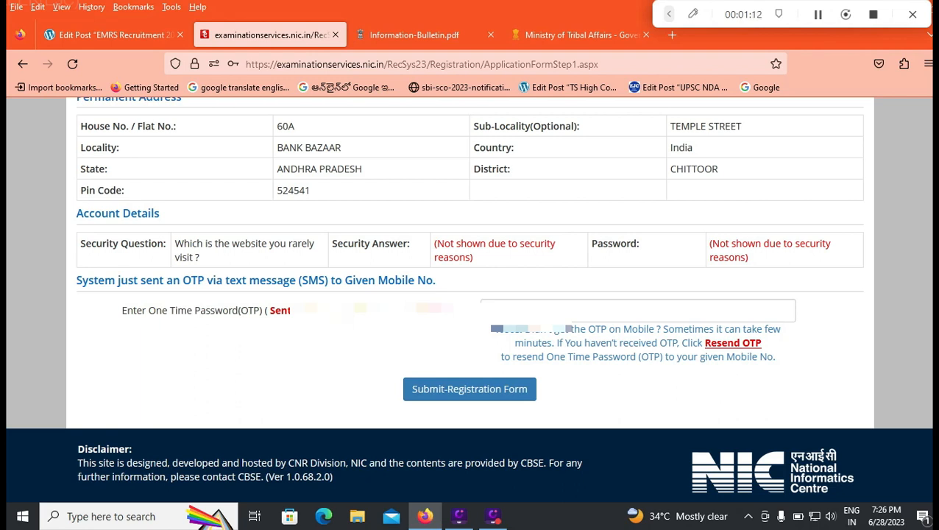
pyautogui.click(532, 310)
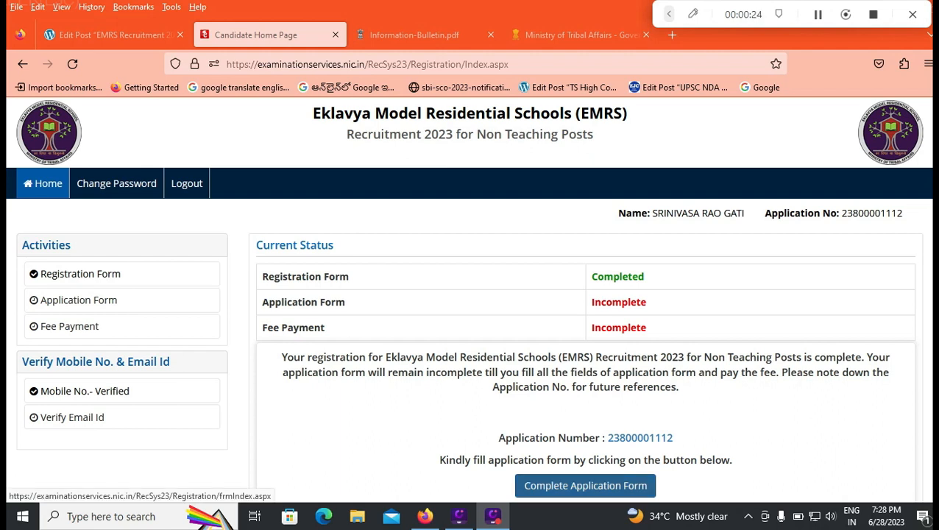
# Open the application form's Personal Detail section and set Nationality to Indian
pyautogui.click(585, 485)
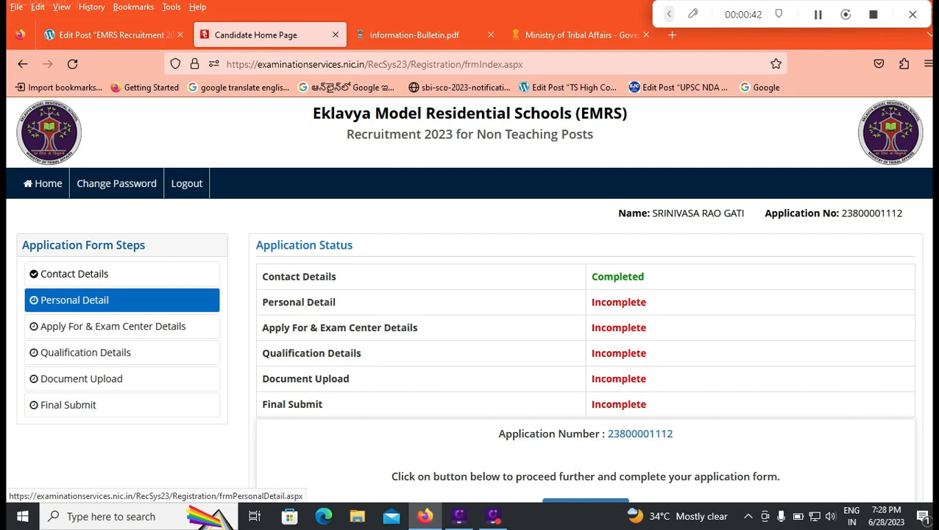
pyautogui.click(74, 300)
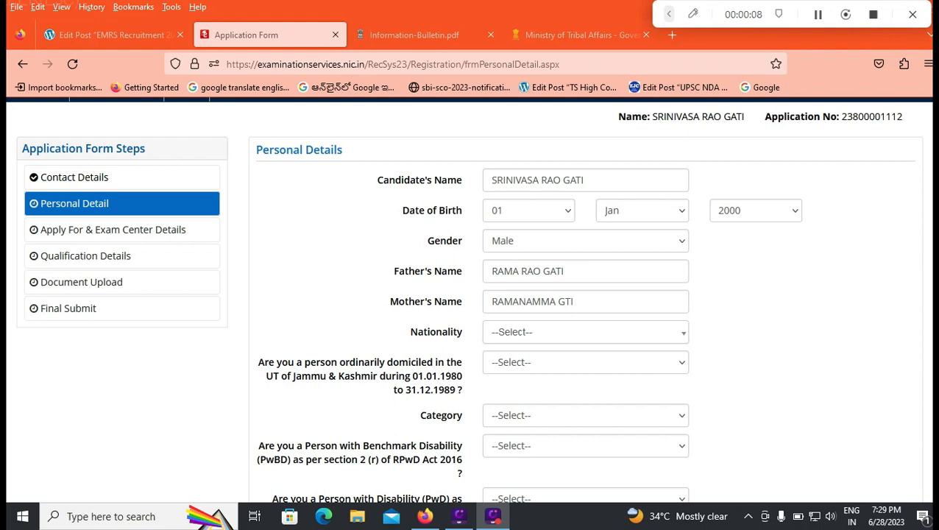
pyautogui.click(586, 333)
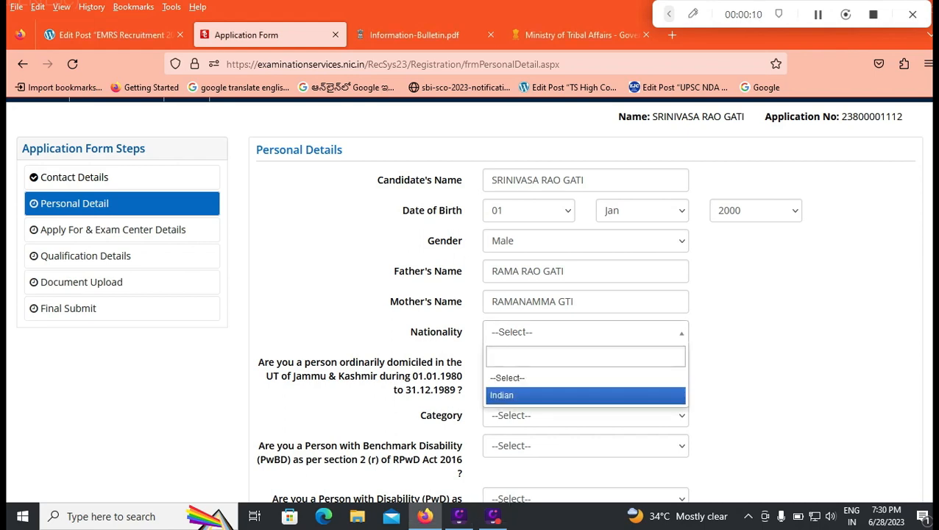
pyautogui.click(586, 396)
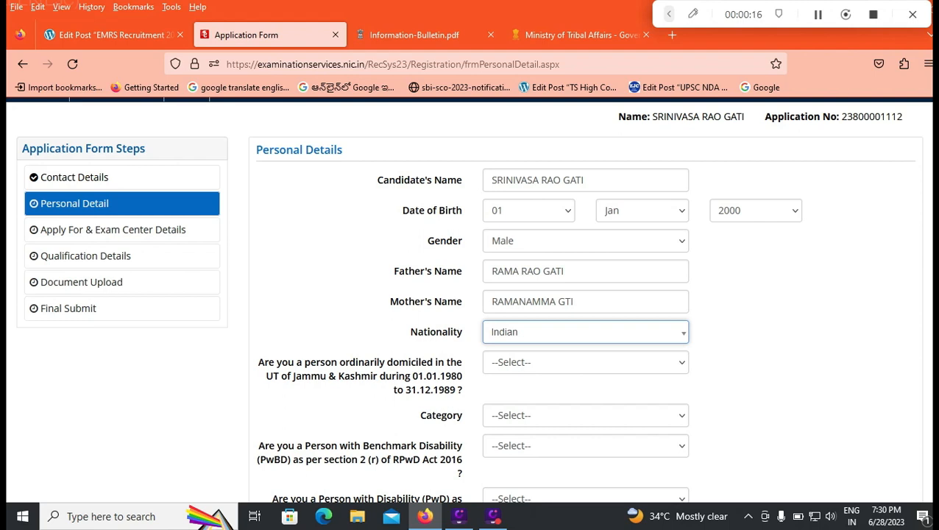
# Answer No to being ordinarily domiciled in the UT of Jammu & Kashmir during 01.01.1980 to 31.12.1989
pyautogui.click(585, 362)
pyautogui.click(585, 420)
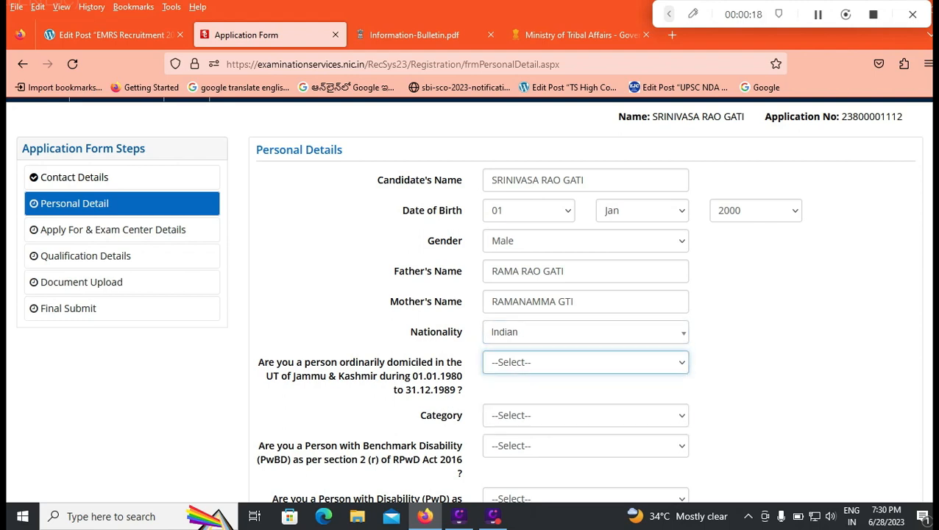
pyautogui.scroll(-2, 586, 420)
pyautogui.scroll(2, 586, 331)
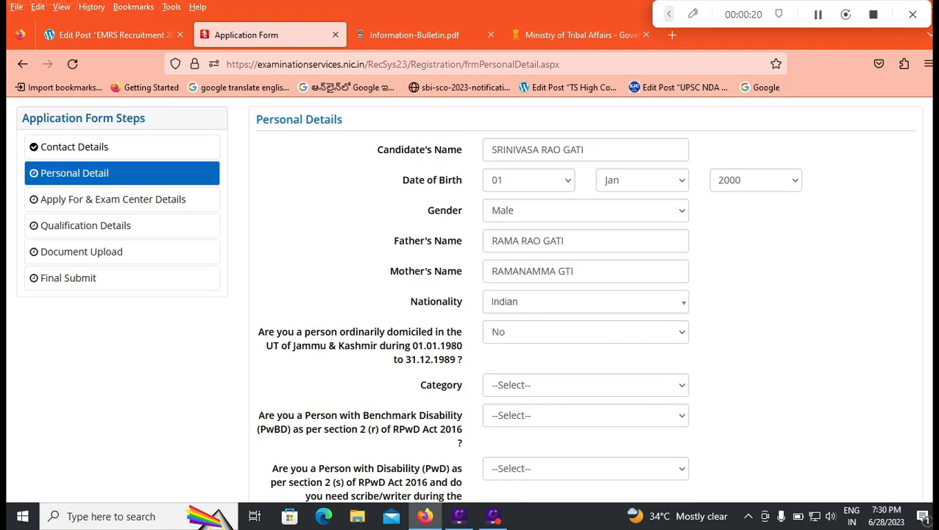
pyautogui.click(586, 332)
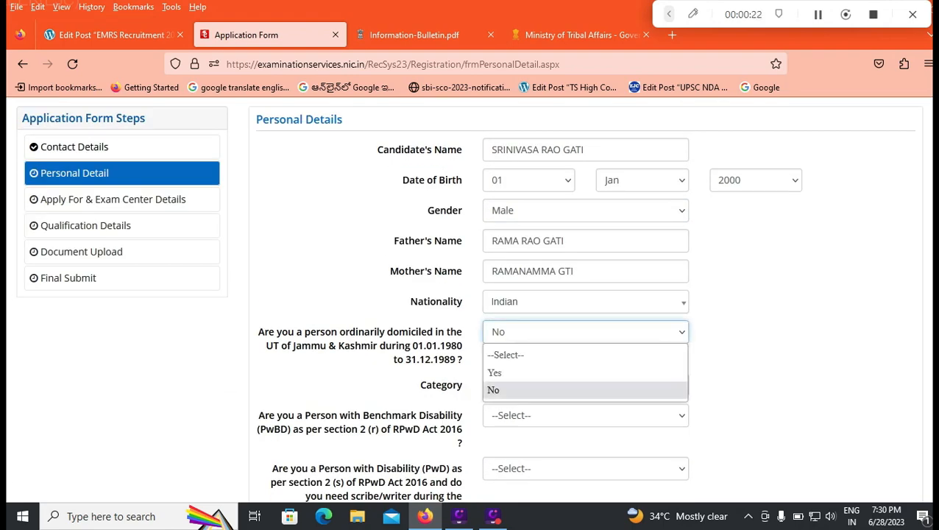
pyautogui.click(773, 354)
# Set Category to SC and answer No to being a Person with Benchmark Disability (PwBD)
pyautogui.click(585, 385)
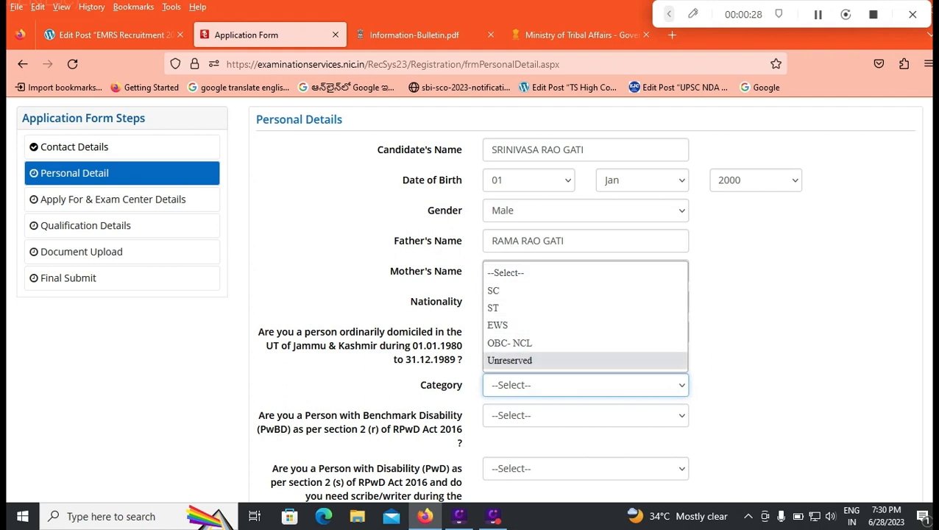
pyautogui.click(514, 291)
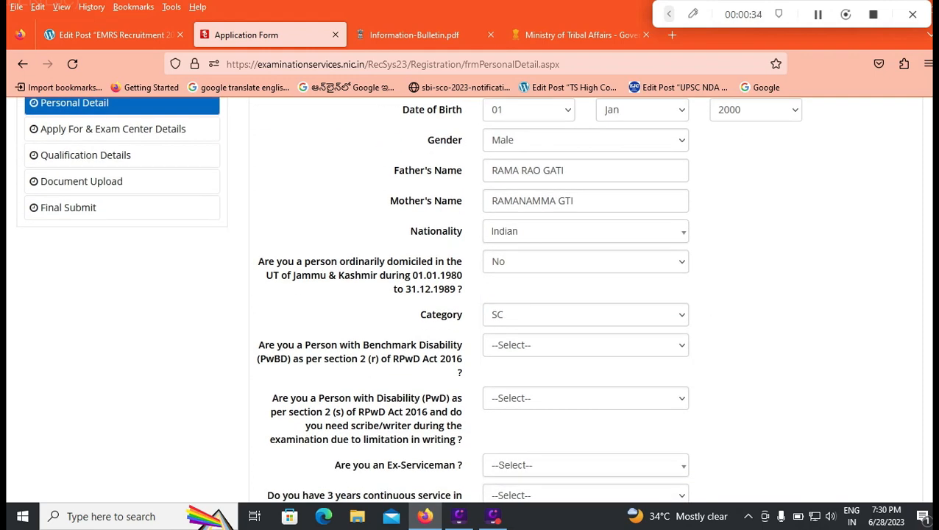
pyautogui.click(586, 346)
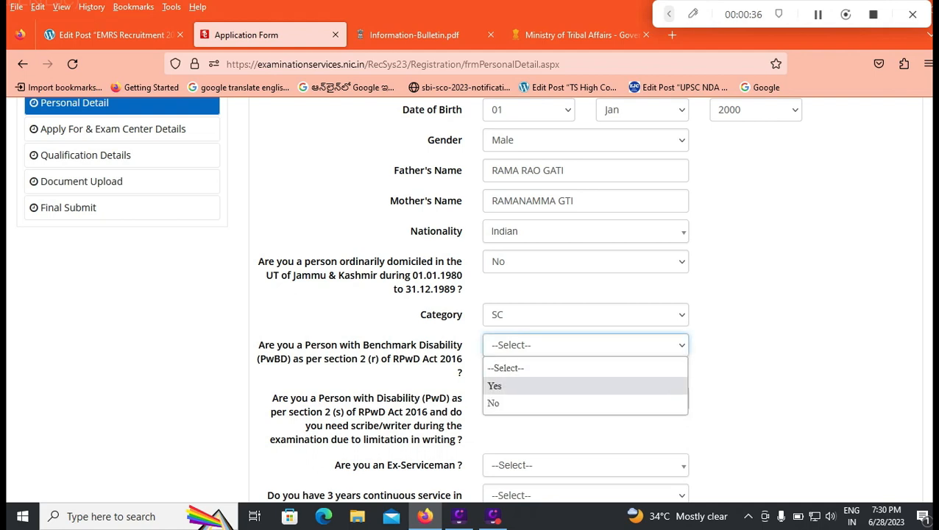
pyautogui.click(494, 404)
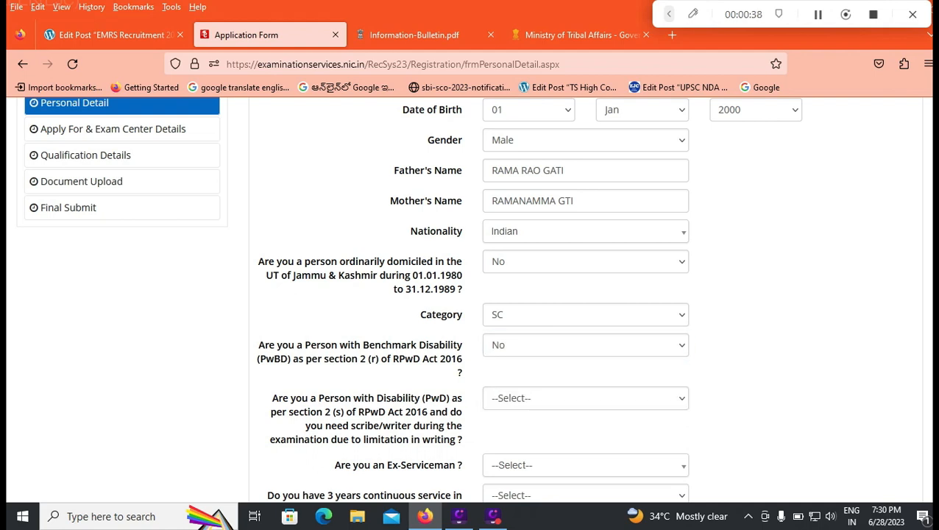
# Answer No to the Person with Disability (PwD) question about needing a scribe or writer during the examination
pyautogui.scroll(-2, 471, 295)
pyautogui.click(586, 328)
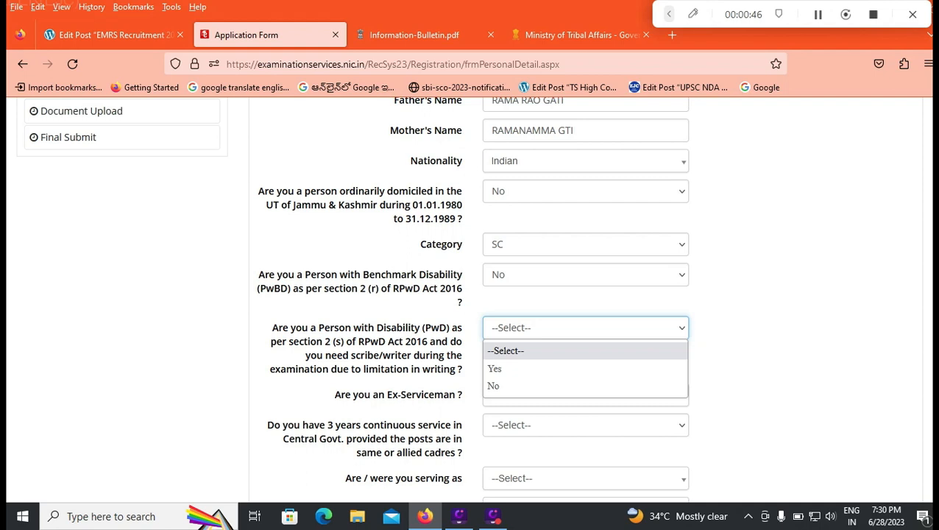
pyautogui.press('Down')
pyautogui.press('Down')
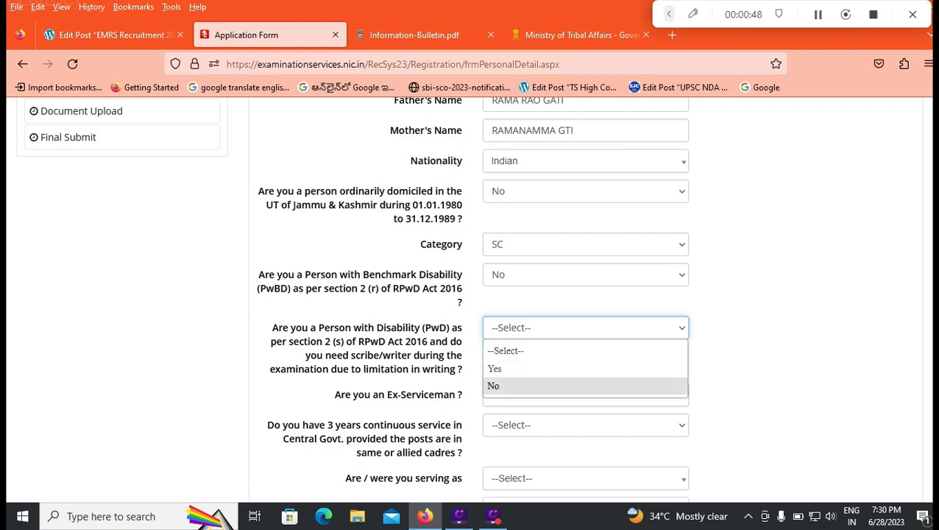
pyautogui.press('Return')
# Answer No to both being an Ex-Serviceman and having 3 years of continuous service in Central Govt
pyautogui.scroll(-2, 471, 294)
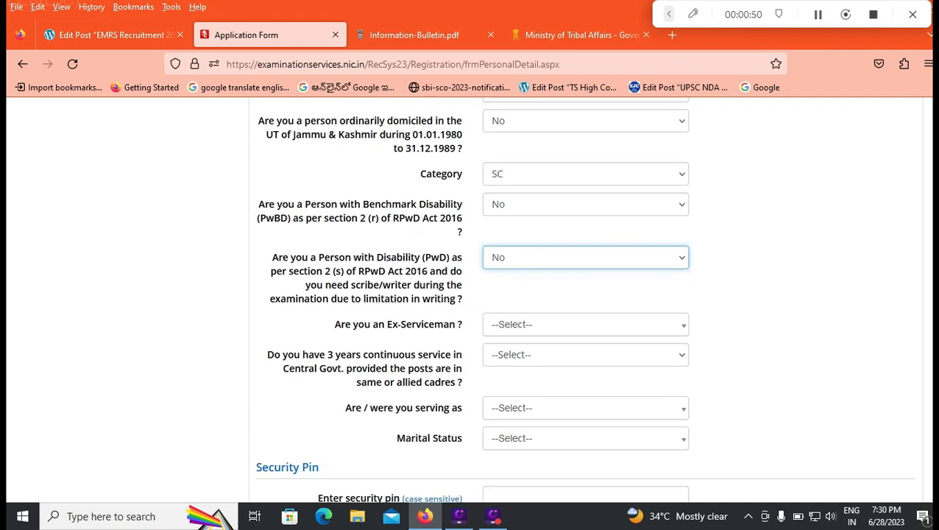
pyautogui.click(585, 324)
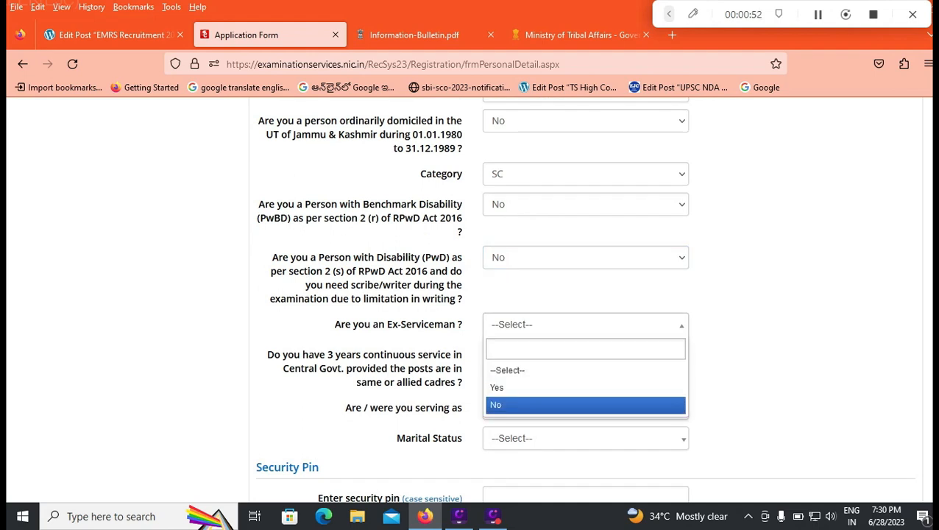
pyautogui.press('Return')
pyautogui.scroll(-1, 471, 295)
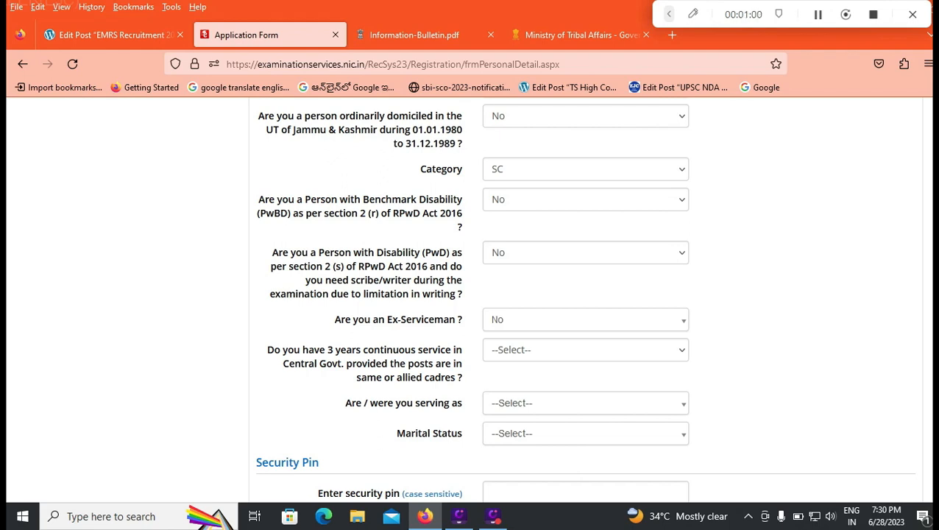
pyautogui.click(586, 351)
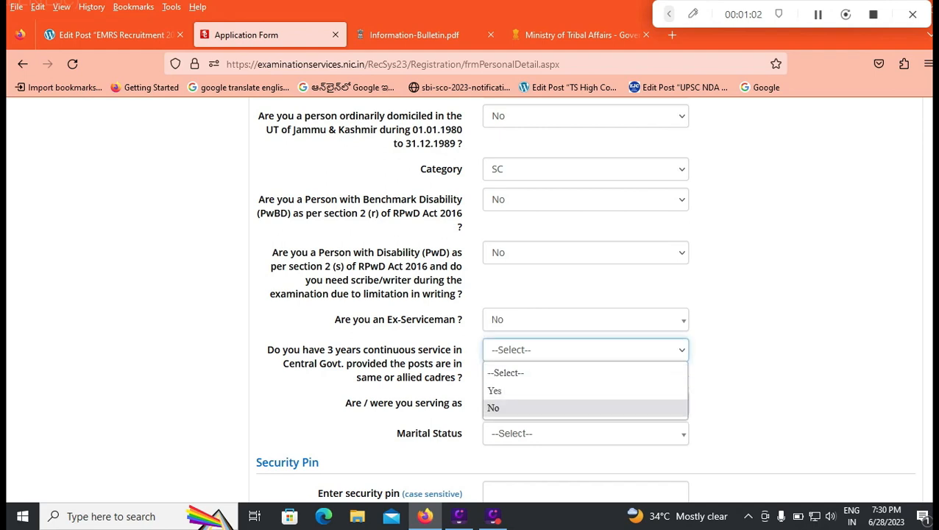
pyautogui.press('Return')
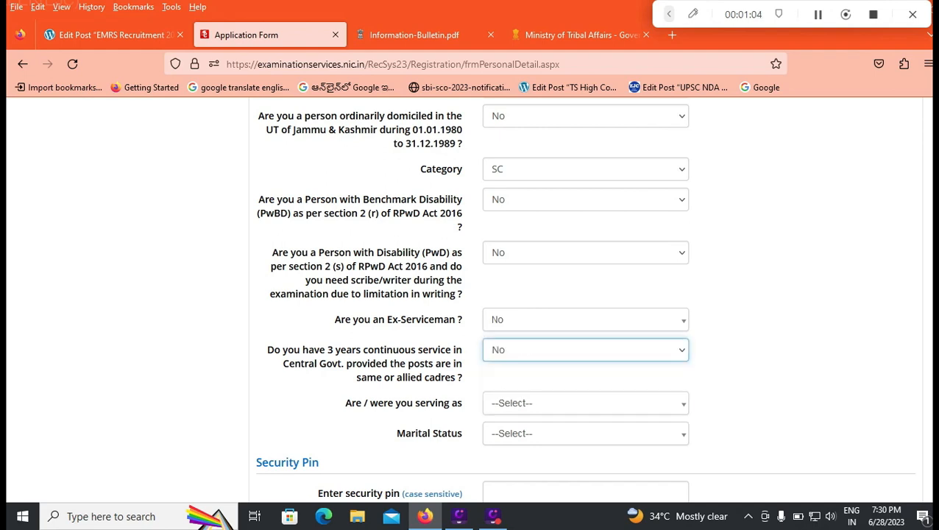
# Set the "Are / were you serving as" answer to Not Applicable
pyautogui.click(586, 403)
pyautogui.scroll(-1, 586, 404)
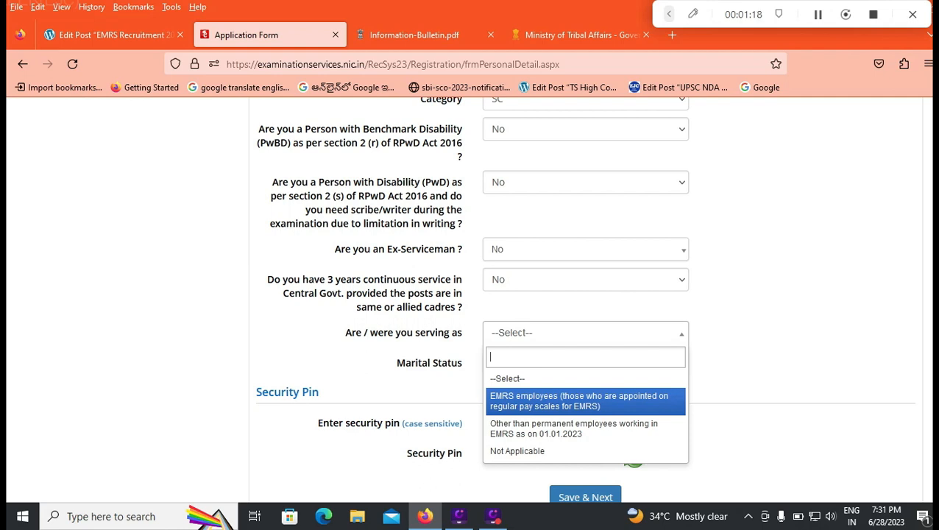
pyautogui.press('Down')
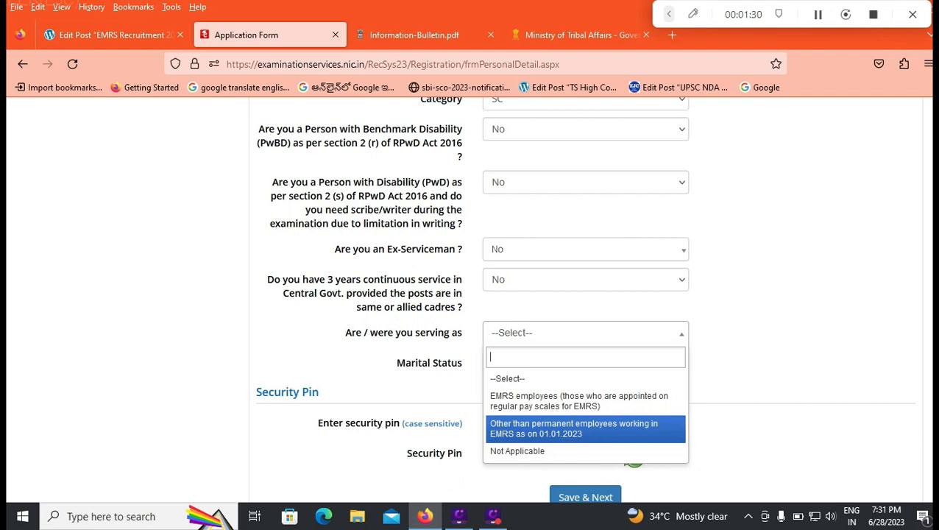
pyautogui.press('Up')
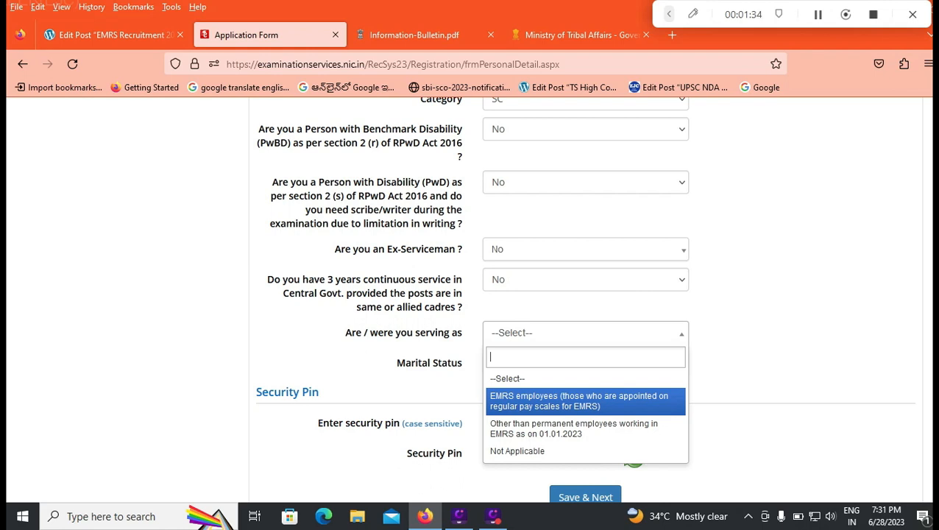
pyautogui.press('Down')
pyautogui.press('Down')
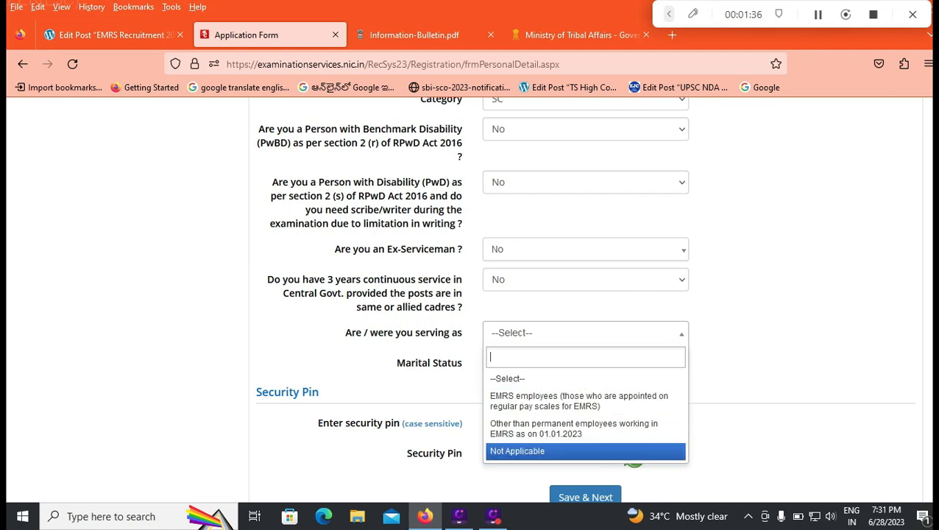
pyautogui.press('Return')
# Set Marital Status to Single and fill in the case-sensitive security pin for the Personal Detail page
pyautogui.scroll(-1, 471, 294)
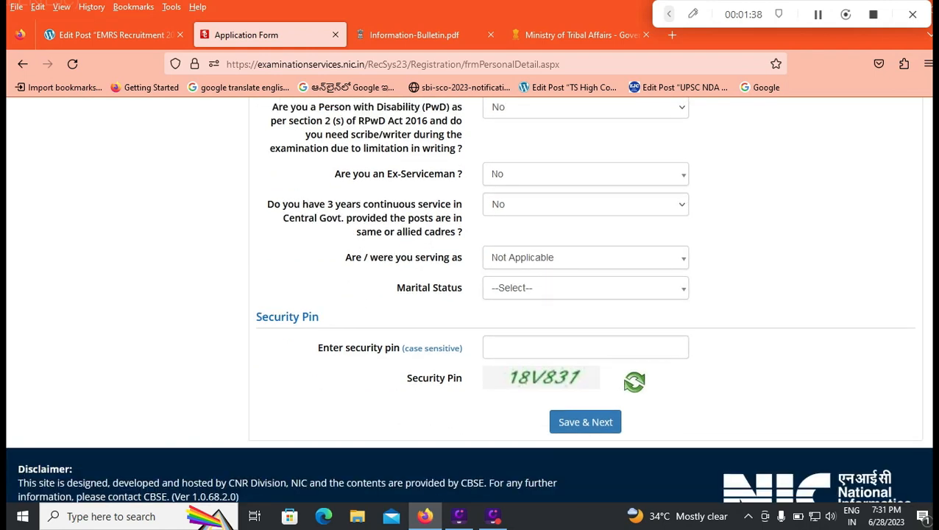
pyautogui.click(585, 288)
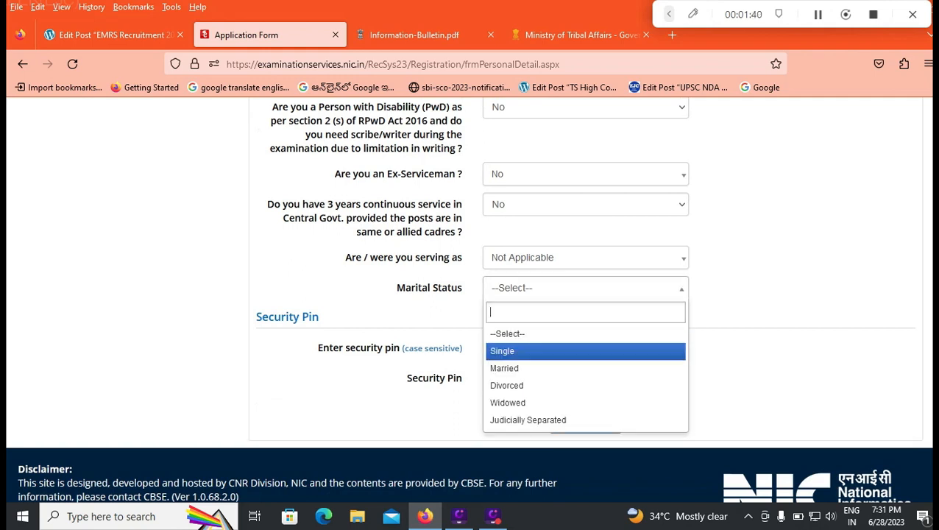
pyautogui.click(585, 351)
pyautogui.scroll(-1, 585, 295)
pyautogui.click(585, 284)
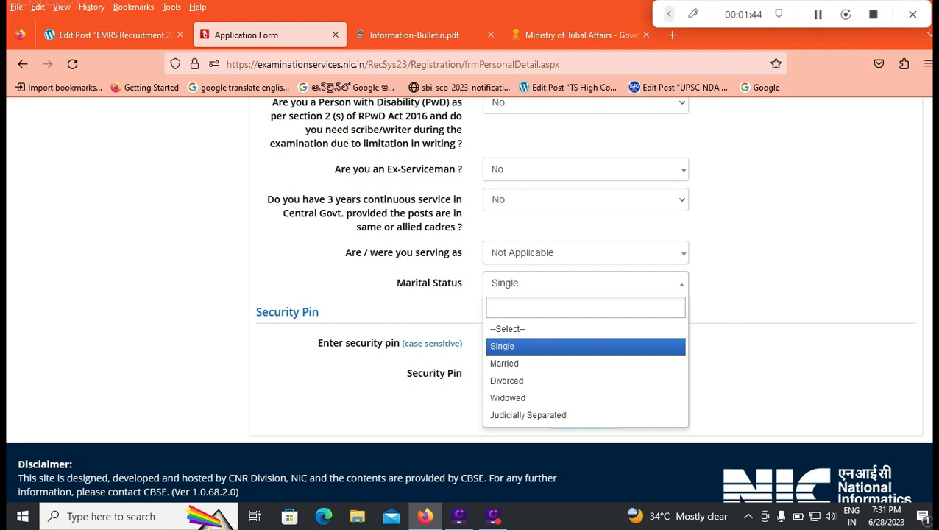
pyautogui.press('Up')
pyautogui.press('Down')
pyautogui.press('Return')
pyautogui.click(585, 343)
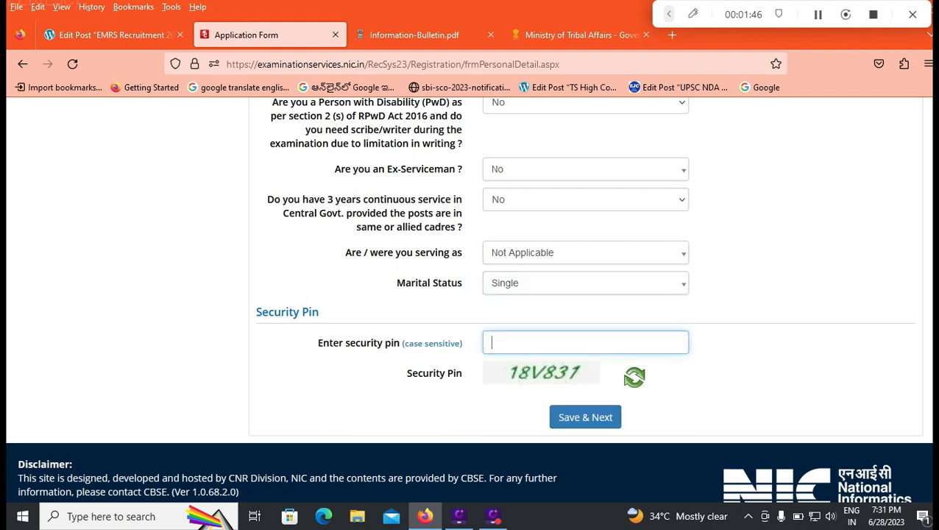
pyautogui.write('18')
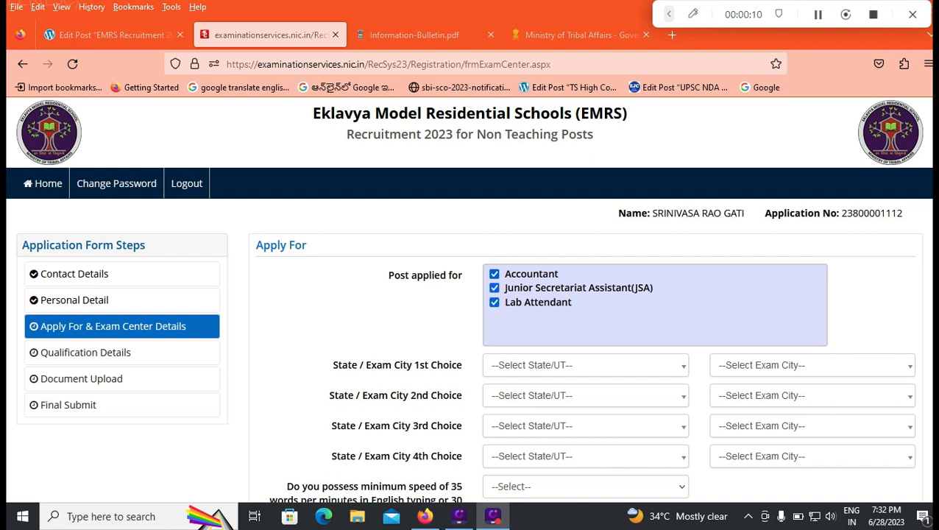
# Deselect the Accountant, Junior Secretariat Assistant(JSA) and Lab Attendant posts under Post applied for
pyautogui.click(495, 274)
pyautogui.click(494, 288)
pyautogui.click(495, 303)
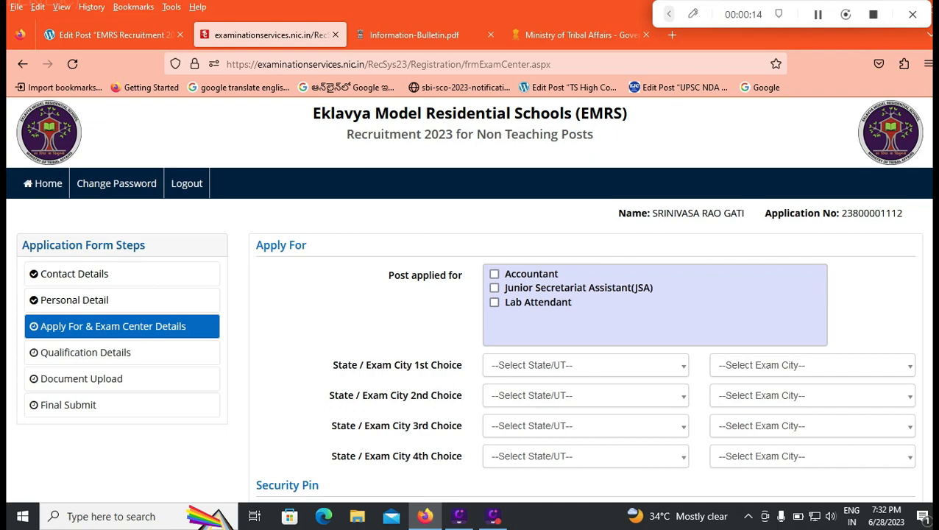
# Switch to the EMRS Recruitment post in WordPress, review the JSA, Accountant and Lab Attendant qualifications, and bring up Information-Bulletin.pdf
pyautogui.click(110, 35)
pyautogui.scroll(10, 413, 383)
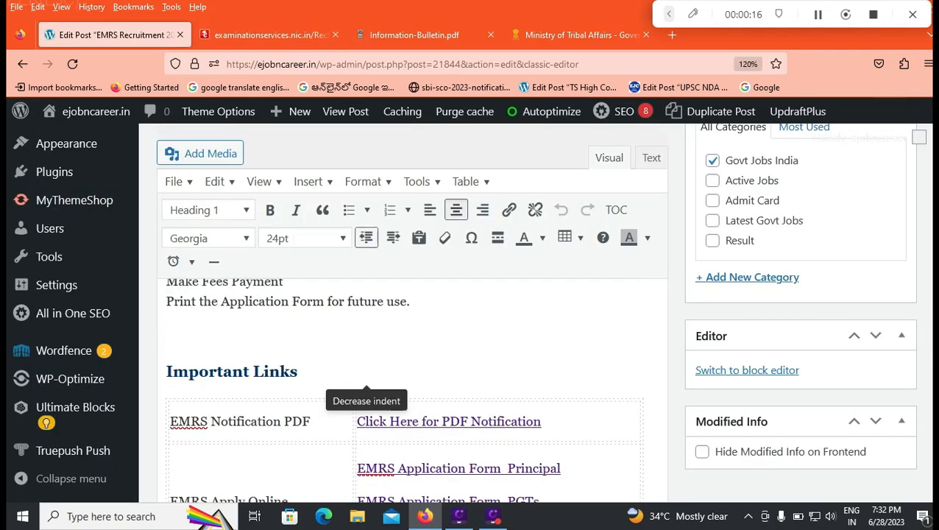
pyautogui.scroll(5, 412, 383)
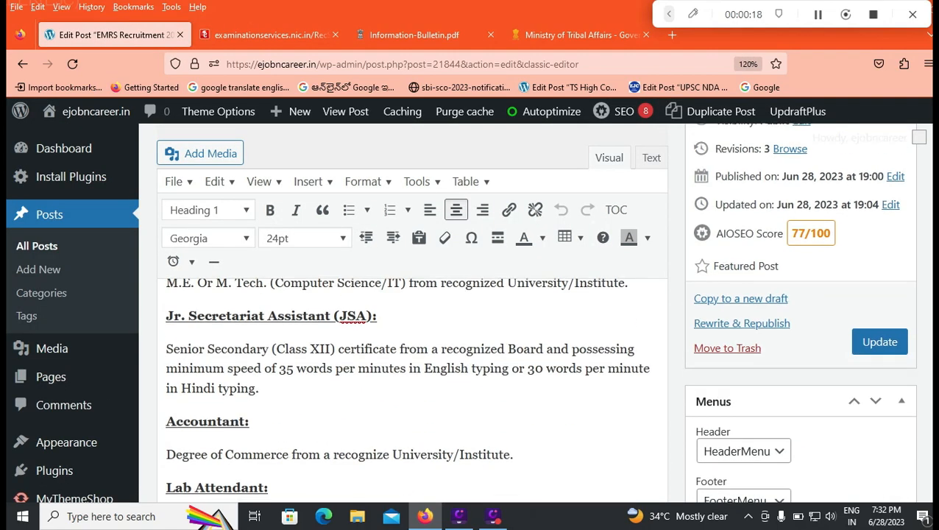
pyautogui.scroll(-2, 413, 383)
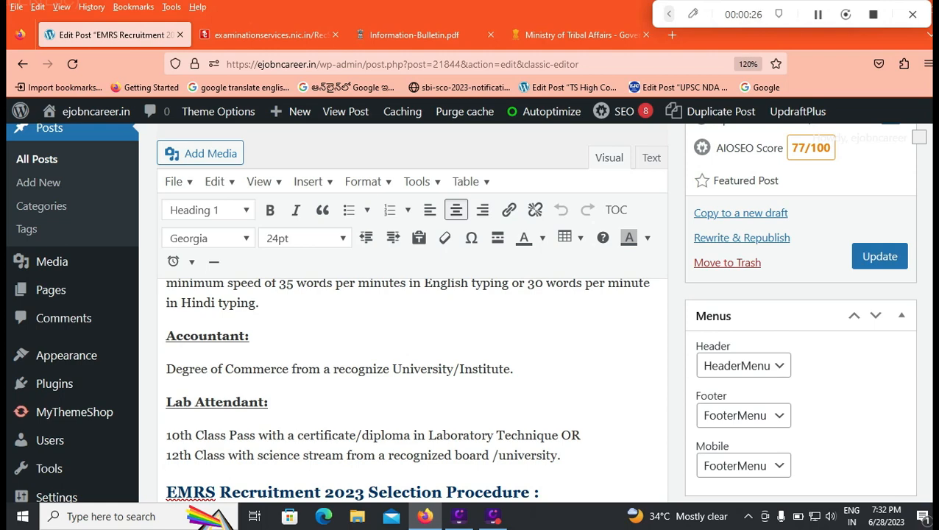
pyautogui.scroll(2, 471, 309)
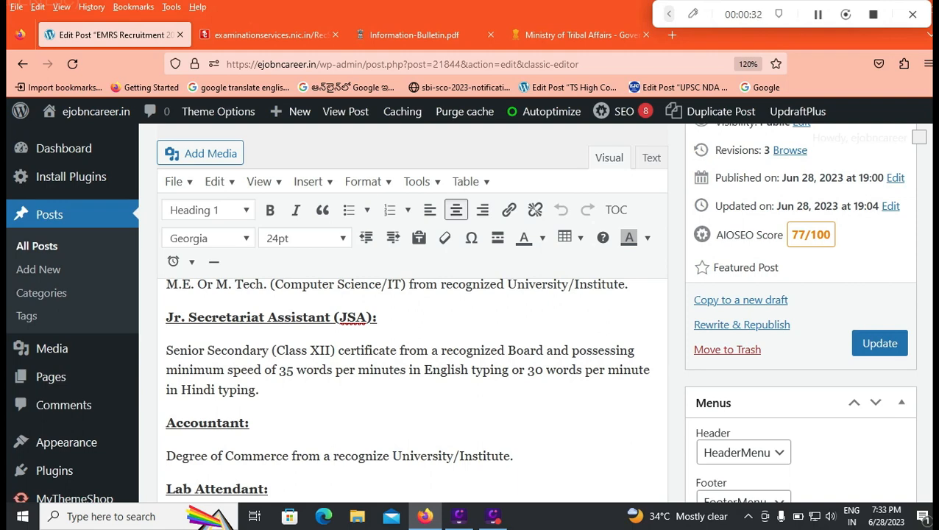
pyautogui.click(414, 35)
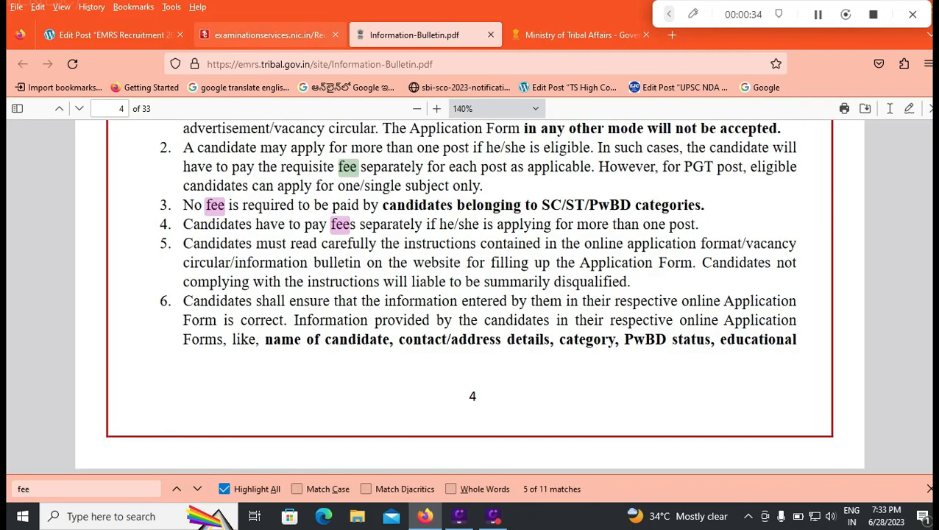
# Return to the application form and select Accountant, Junior Secretariat Assistant(JSA) and Lab Attendant as the posts applied for
pyautogui.click(268, 35)
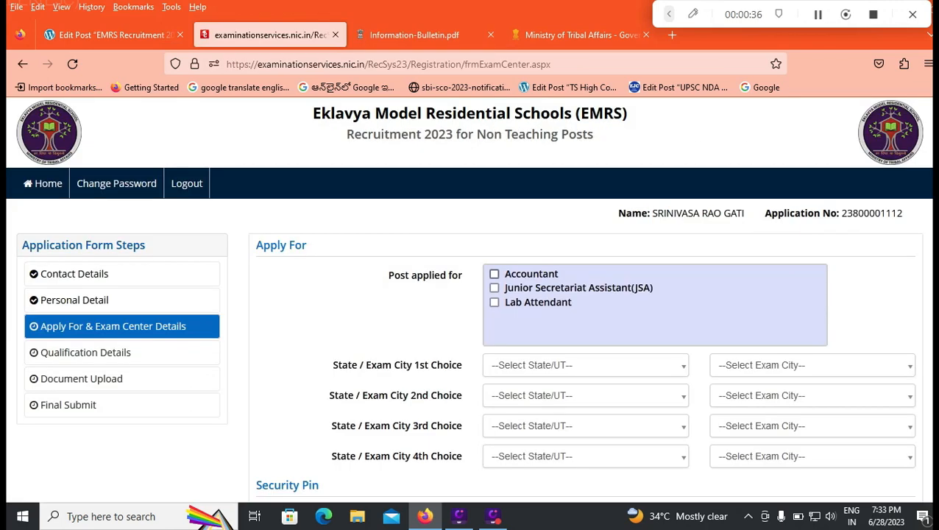
pyautogui.click(494, 274)
pyautogui.click(494, 302)
pyautogui.click(495, 288)
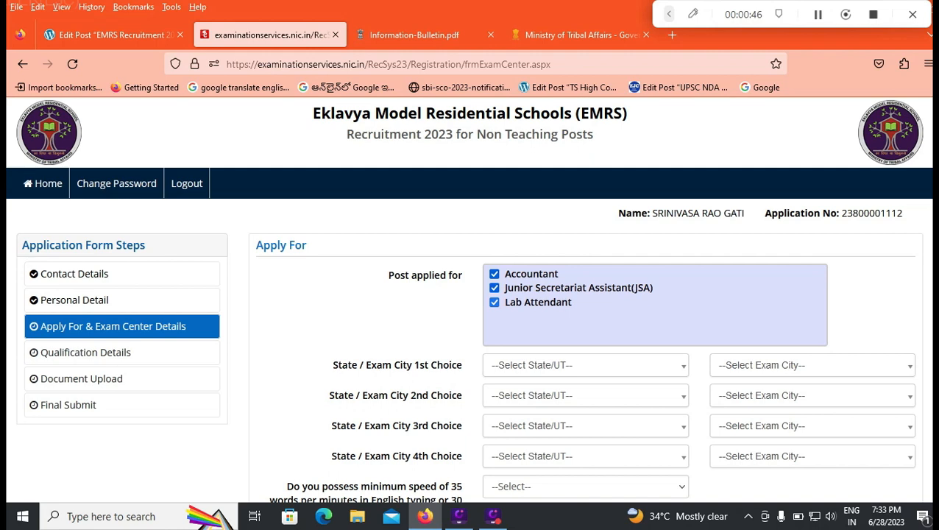
# Choose ANDHRA PRADESH as the 1st choice state and look at its available exam cities
pyautogui.scroll(-2, 471, 309)
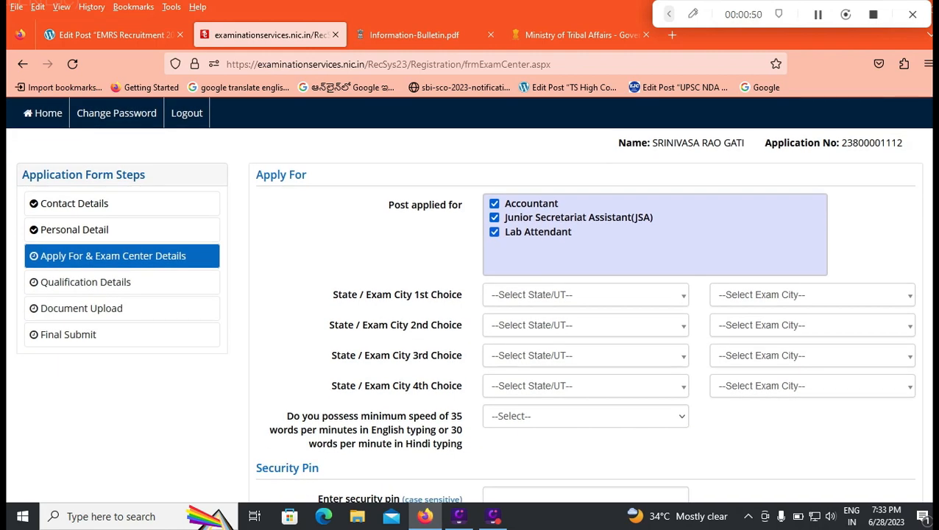
pyautogui.click(586, 295)
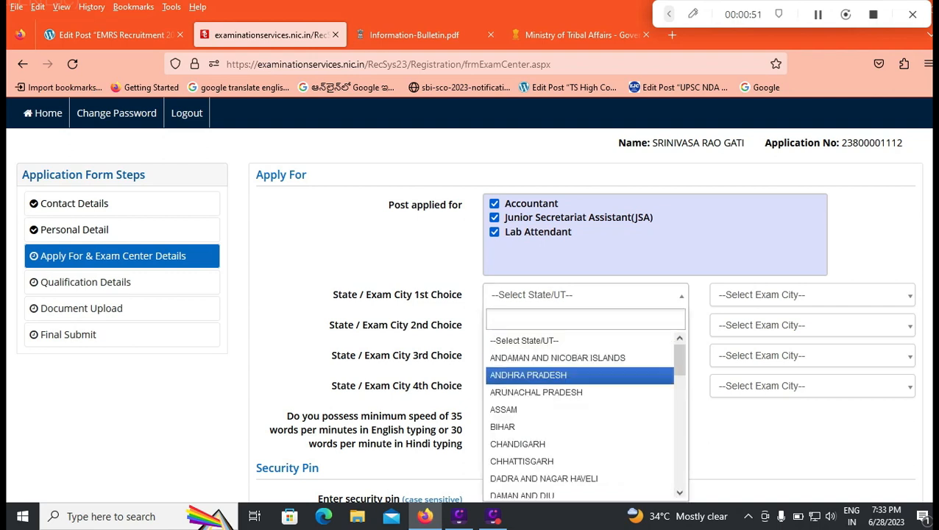
pyautogui.click(545, 376)
pyautogui.click(812, 295)
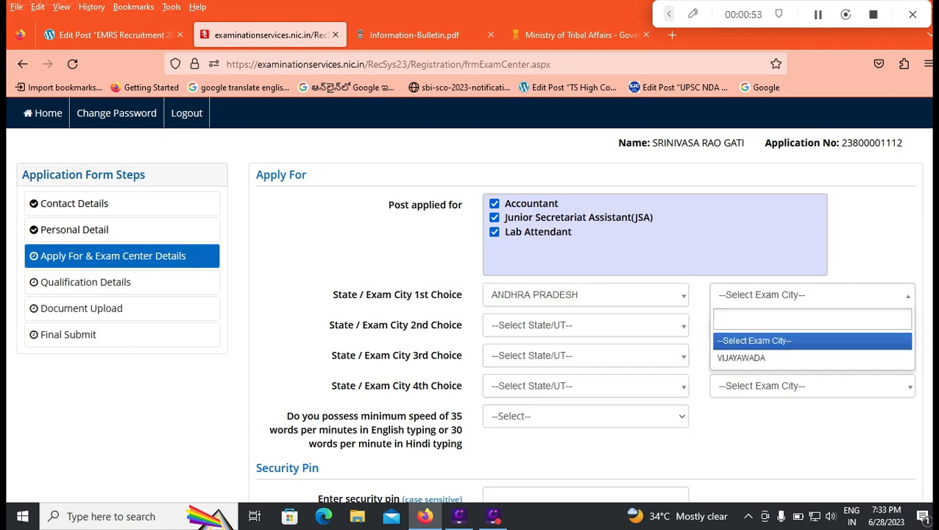
# Change the 1st choice state to TELANGANA and look at its available exam cities
pyautogui.click(589, 295)
pyautogui.scroll(-4, 582, 398)
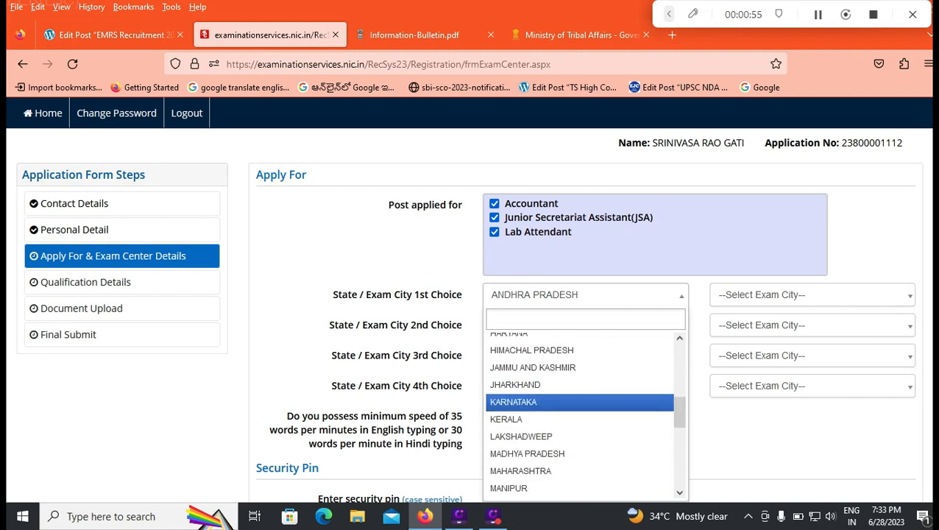
pyautogui.scroll(-4, 582, 409)
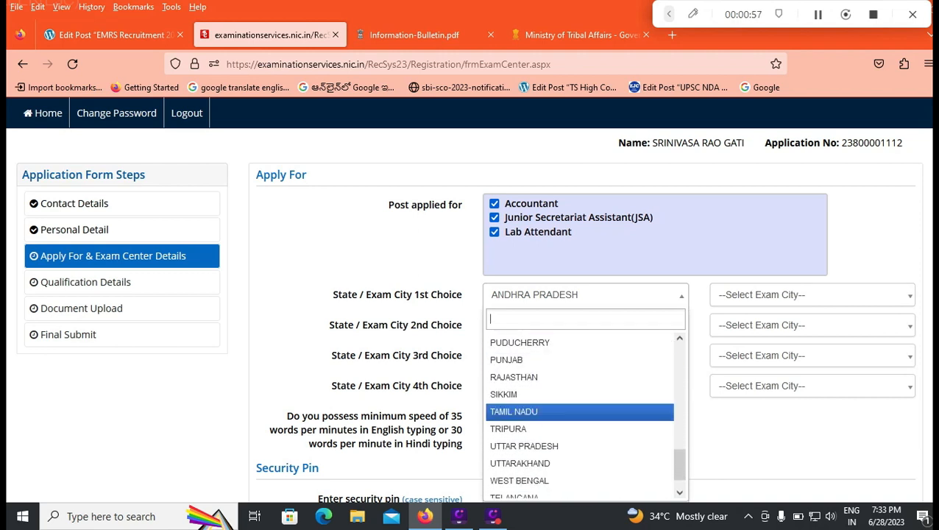
pyautogui.scroll(-1, 580, 413)
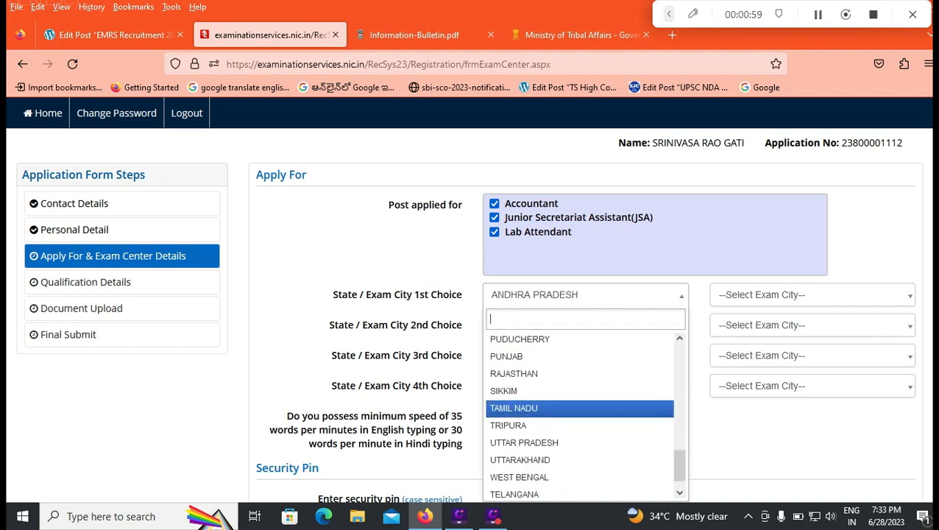
pyautogui.scroll(-1, 574, 420)
pyautogui.click(545, 473)
pyautogui.click(803, 295)
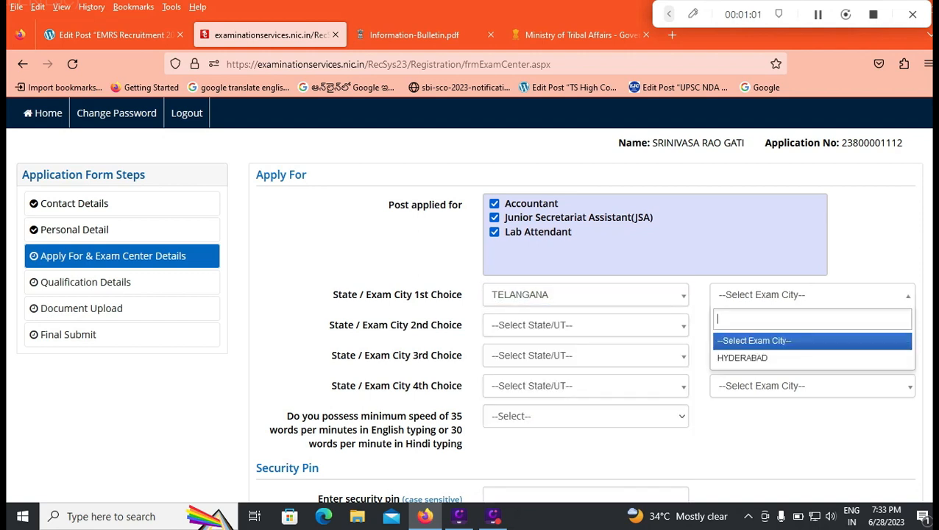
# Set the 1st choice to state ANDHRA PRADESH and exam city VIJAYAWADA
pyautogui.click(586, 295)
pyautogui.scroll(7, 580, 361)
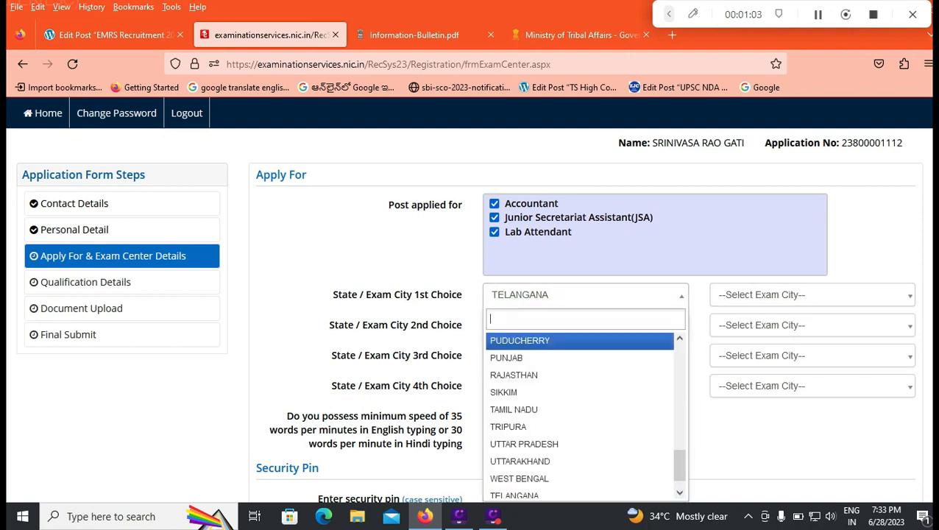
pyautogui.click(529, 375)
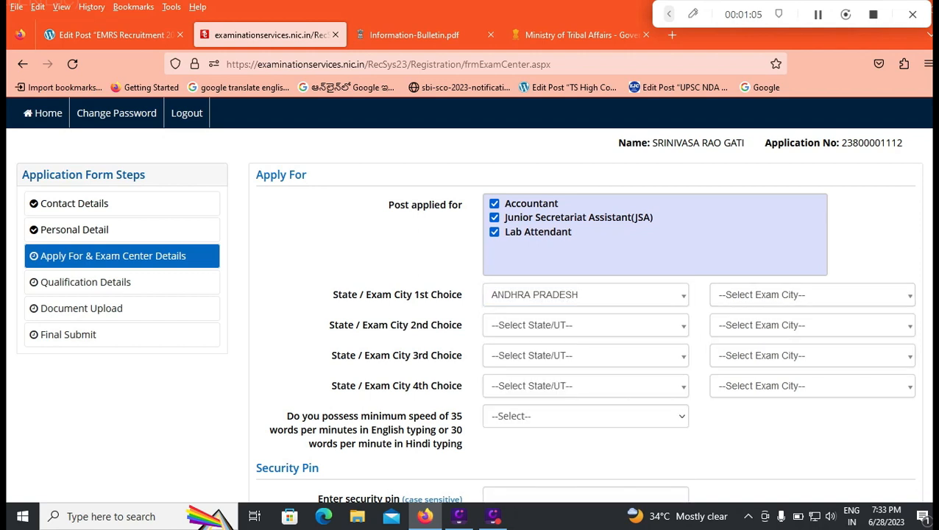
pyautogui.click(810, 295)
pyautogui.click(741, 357)
# Set the 2nd choice state to ANDHRA PRADESH and leave its exam city unselected
pyautogui.click(586, 325)
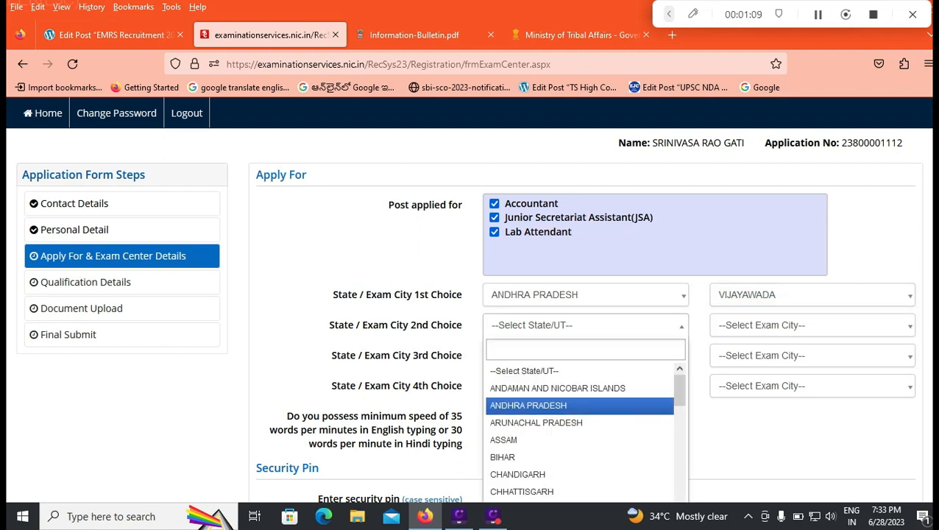
pyautogui.click(529, 406)
pyautogui.click(810, 325)
pyautogui.click(586, 326)
pyautogui.scroll(-5, 580, 403)
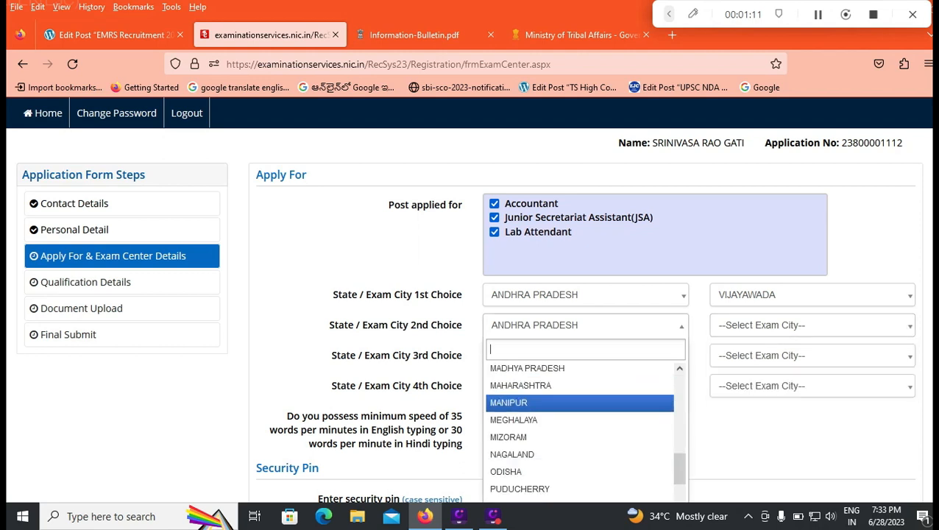
pyautogui.click(758, 435)
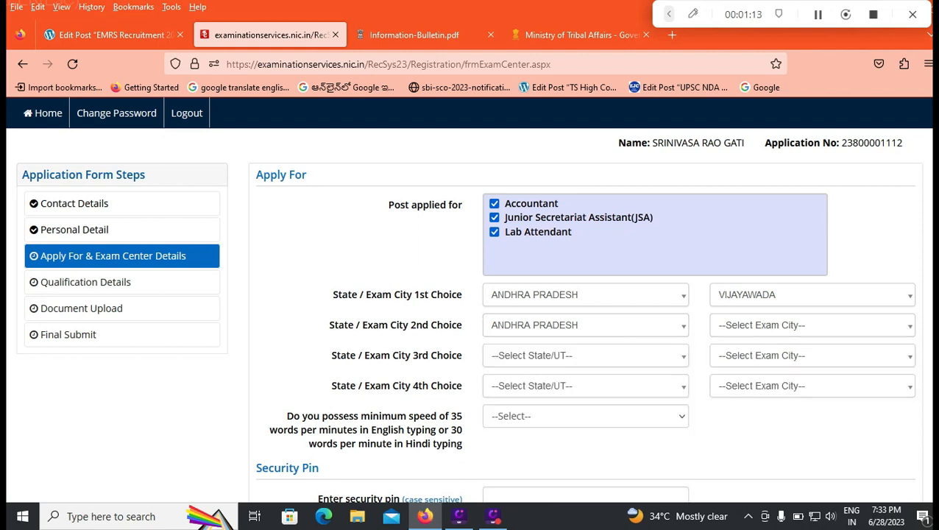
# Answer Yes to possessing the minimum typing speed of 35 words per minute in English or 30 in Hindi
pyautogui.scroll(-2, 467, 299)
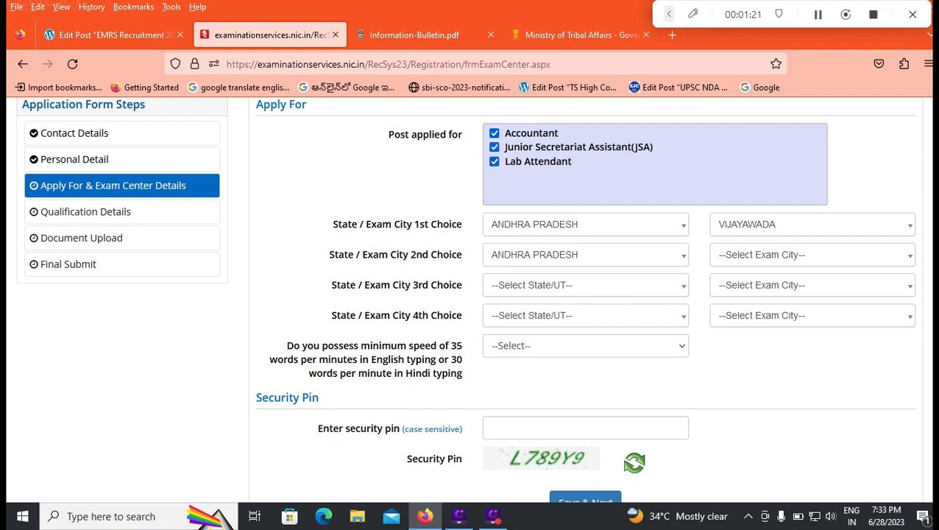
pyautogui.click(586, 346)
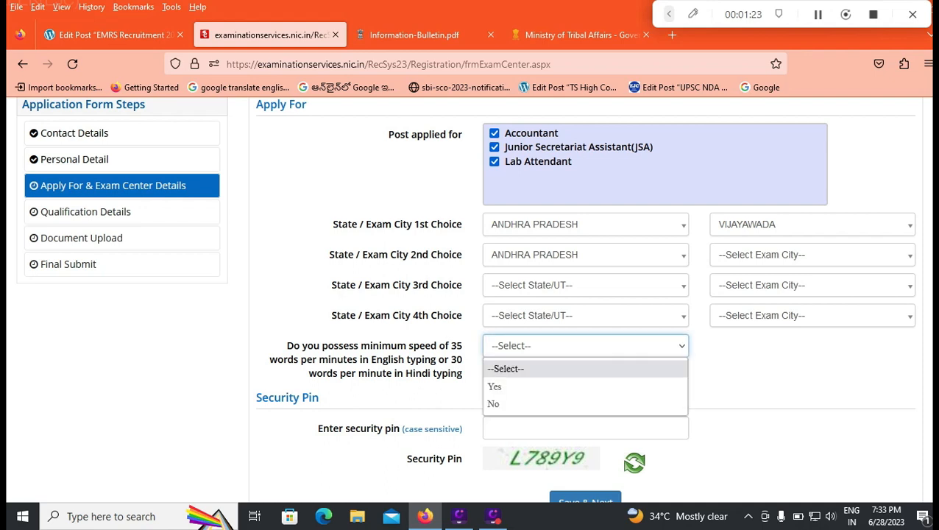
pyautogui.click(560, 386)
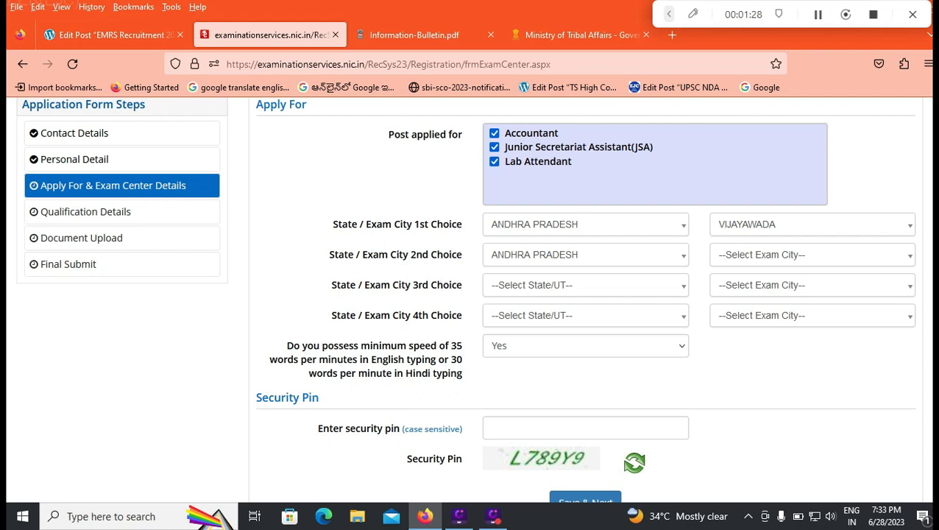
# Fill in the case-sensitive security pin for the Apply For & Exam Center Details page
pyautogui.scroll(-2, 471, 294)
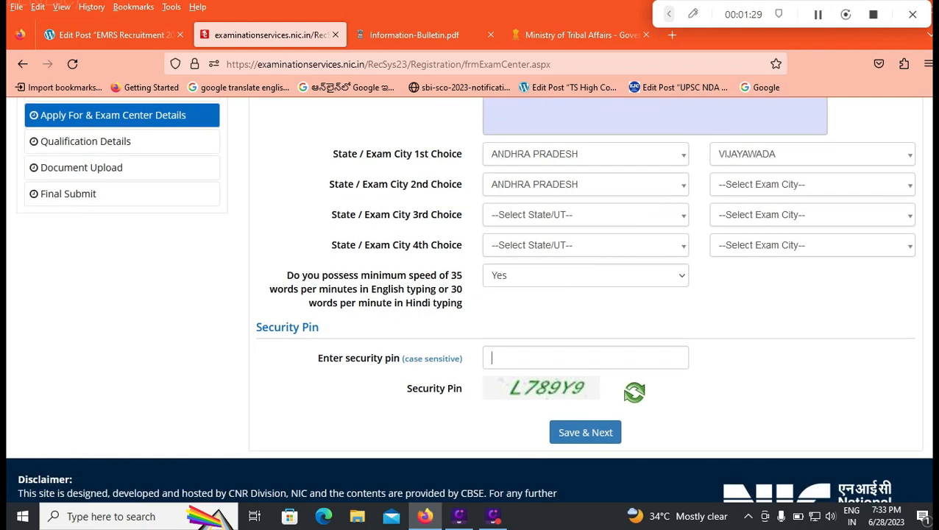
pyautogui.click(493, 358)
pyautogui.write('L')
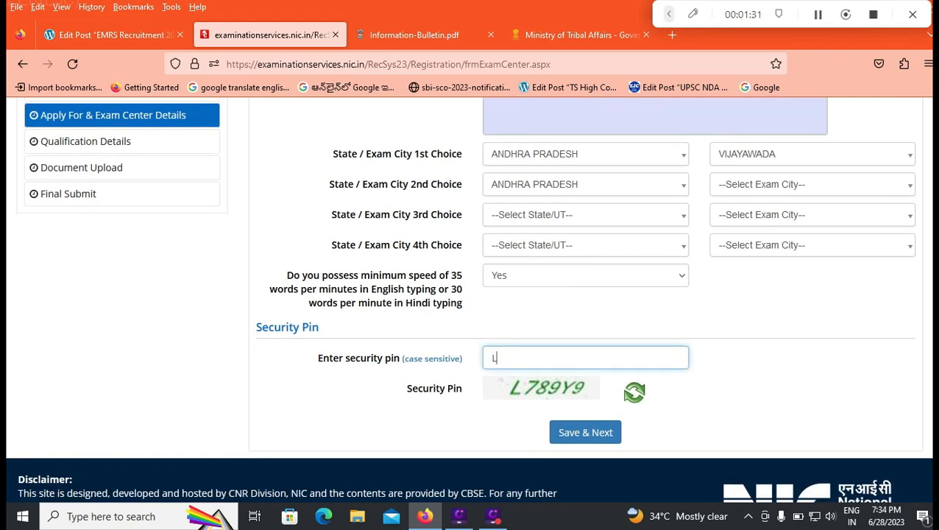
pyautogui.write('789Y9')
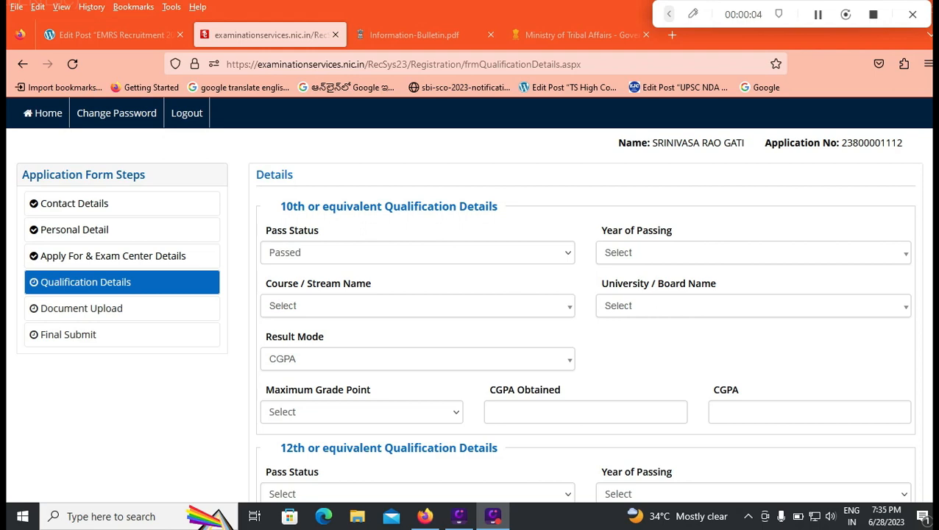
# Keep the 10th qualification's pass status as Passed and set its year of passing to 2015
pyautogui.click(417, 253)
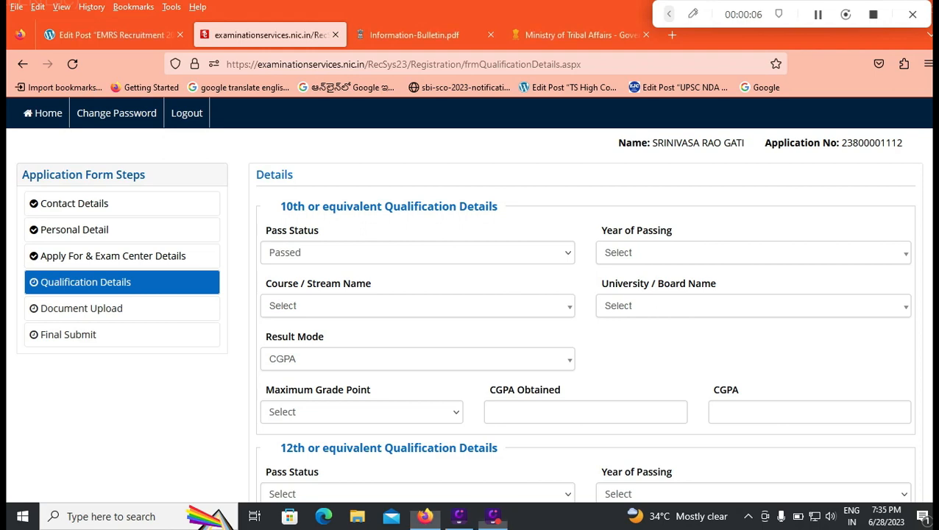
pyautogui.click(418, 294)
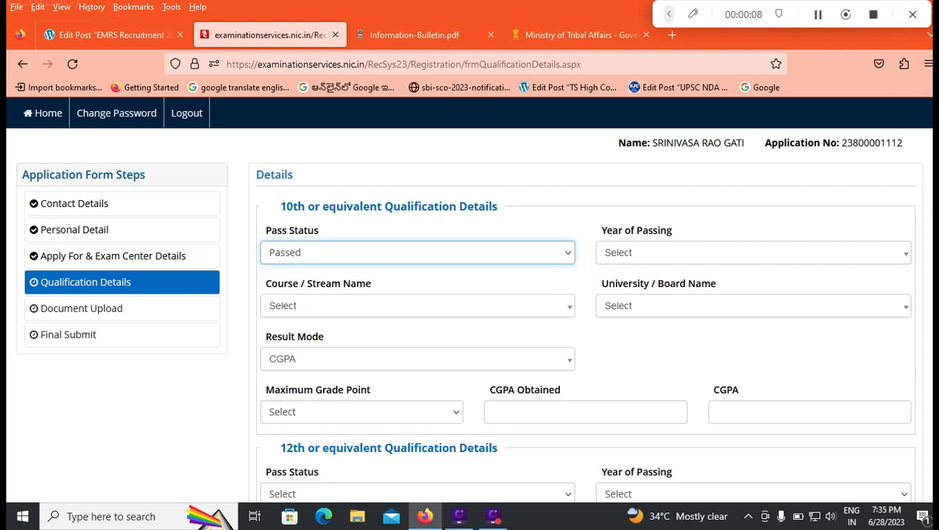
pyautogui.click(753, 253)
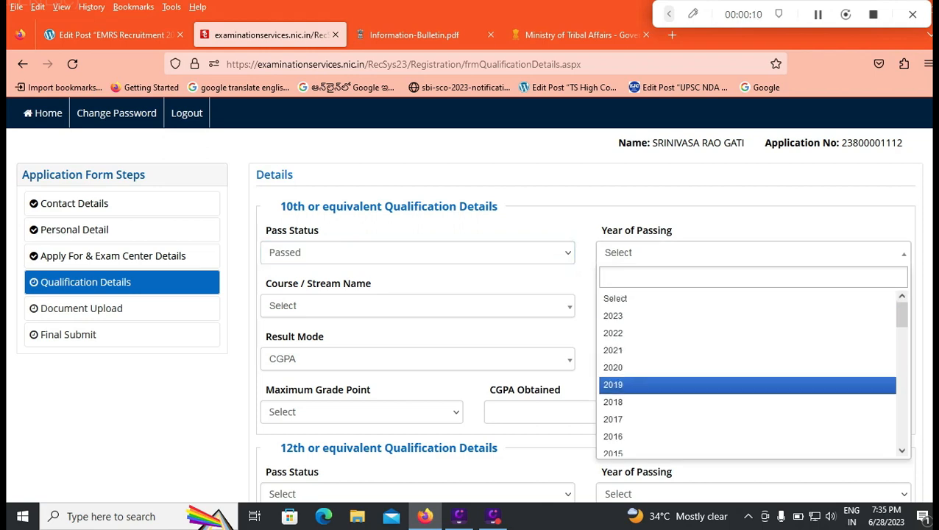
pyautogui.click(747, 446)
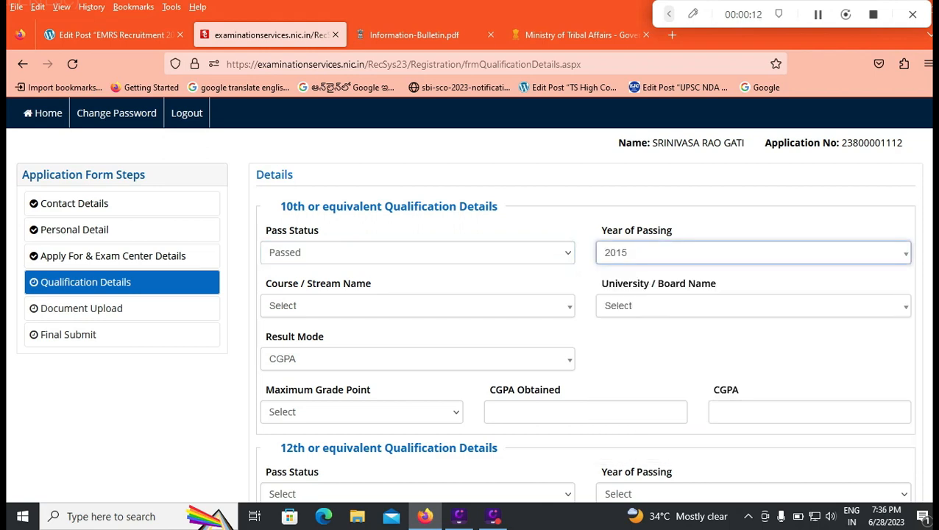
# Set the 10th qualification's course to 10th Class Pass with a certificate/diploma in Laboratory technique
pyautogui.click(418, 307)
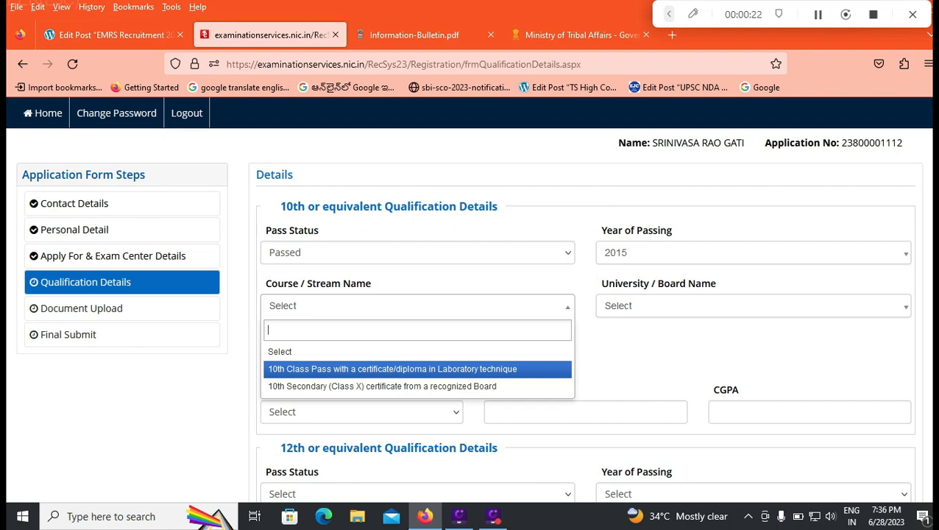
pyautogui.press('Down')
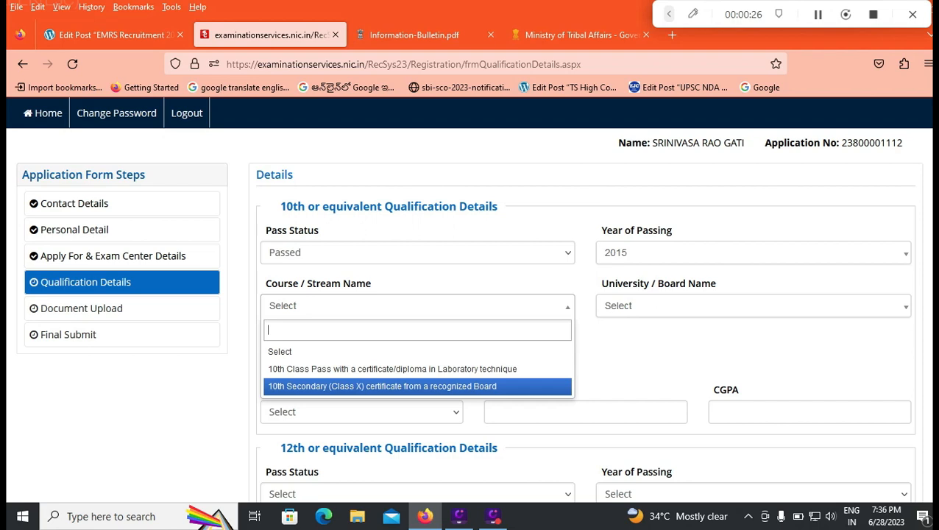
pyautogui.press('Up')
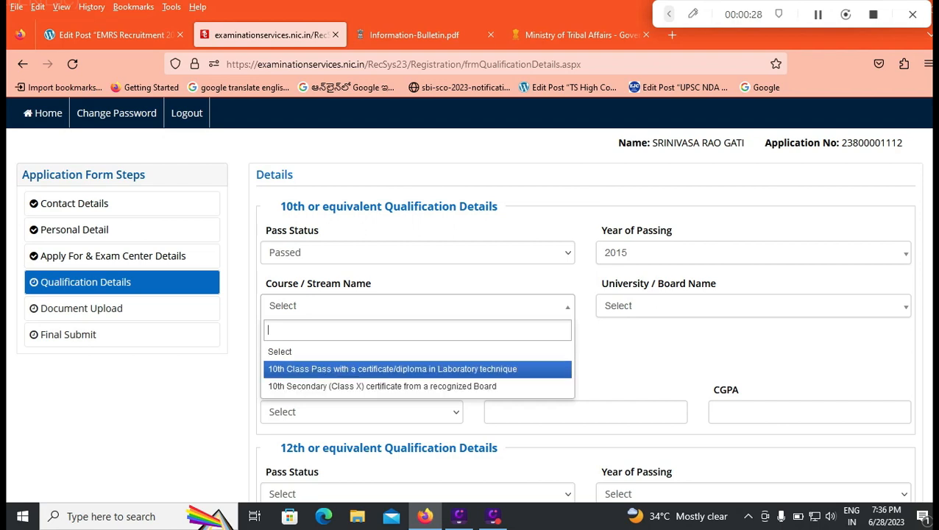
pyautogui.press('Return')
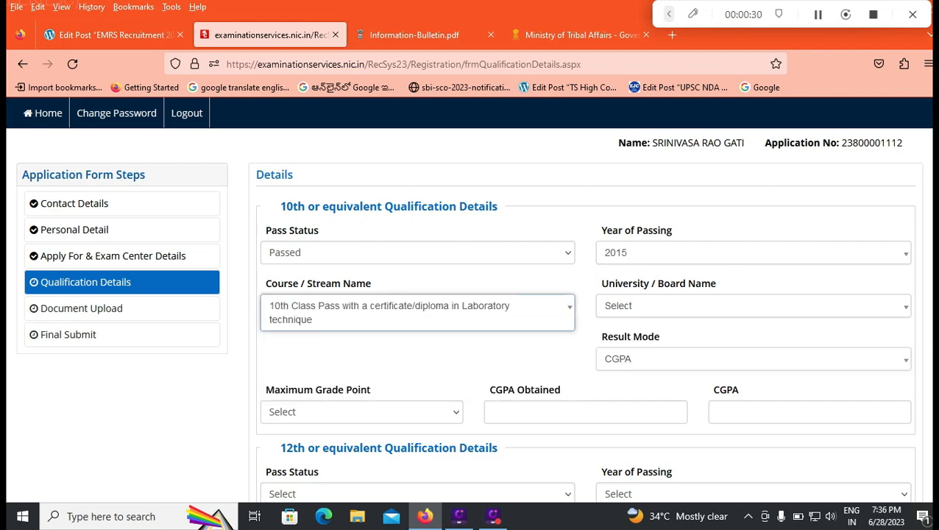
# Set the 10th qualification's course to 10th Secondary (Class X) certificate from a recognized Board
pyautogui.click(418, 313)
pyautogui.click(393, 383)
pyautogui.click(362, 413)
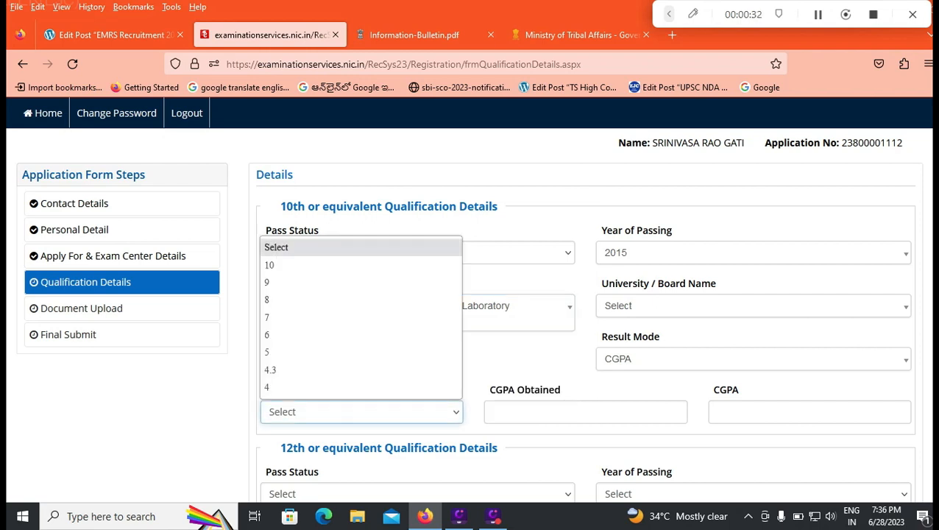
pyautogui.click(516, 312)
pyautogui.click(515, 312)
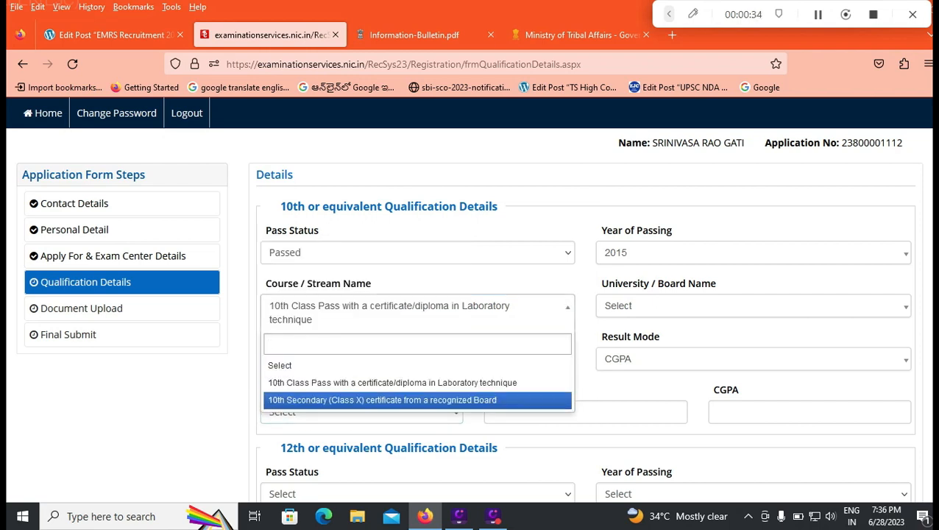
pyautogui.click(441, 400)
# Set the 10th qualification's university or board to ANDHRA PRADESH BOARD OF SECONDARY EDUCATION
pyautogui.click(754, 306)
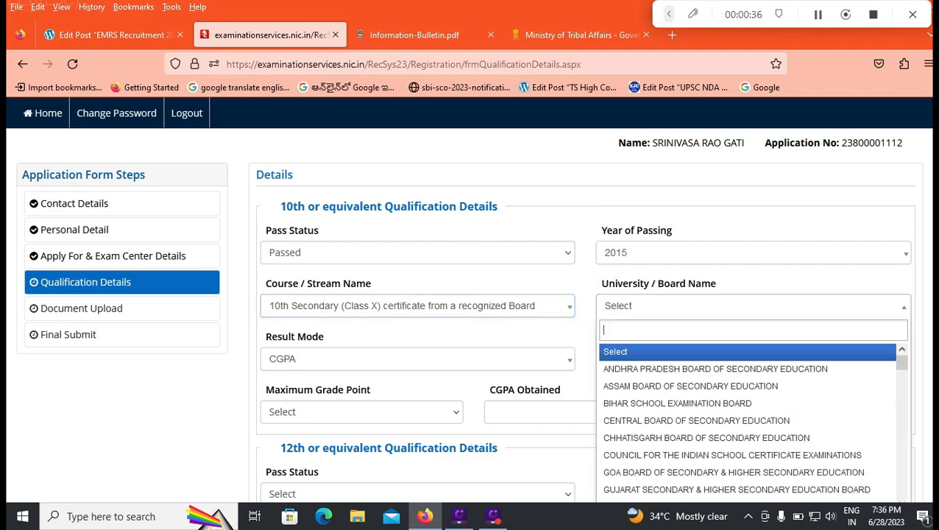
pyautogui.click(754, 306)
pyautogui.click(754, 306)
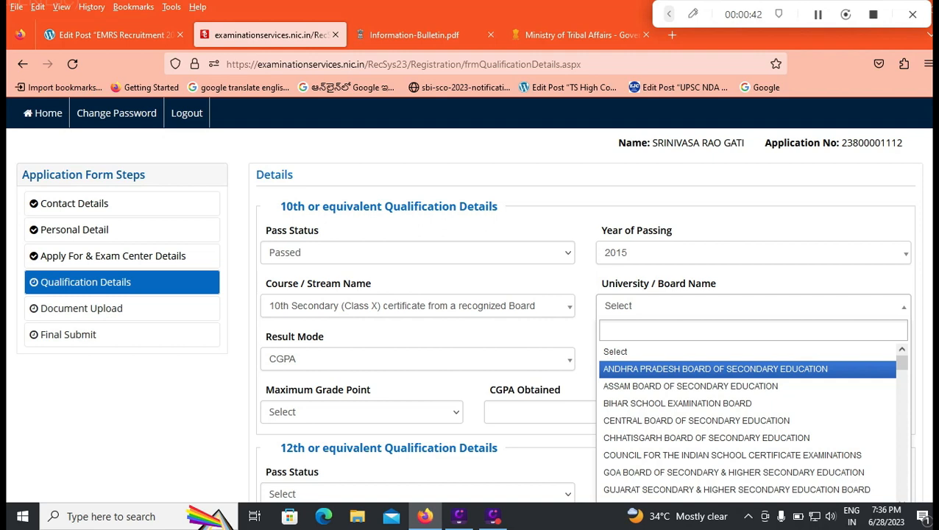
pyautogui.click(716, 369)
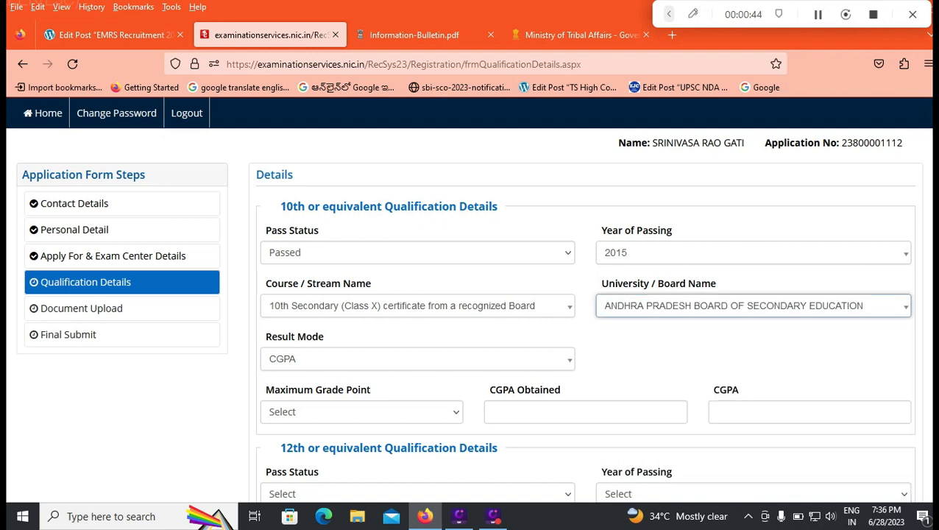
# Set the 10th qualification's result mode to Percentage, with total marks 600 and obtained marks 480
pyautogui.click(417, 359)
pyautogui.press('Return')
pyautogui.click(417, 357)
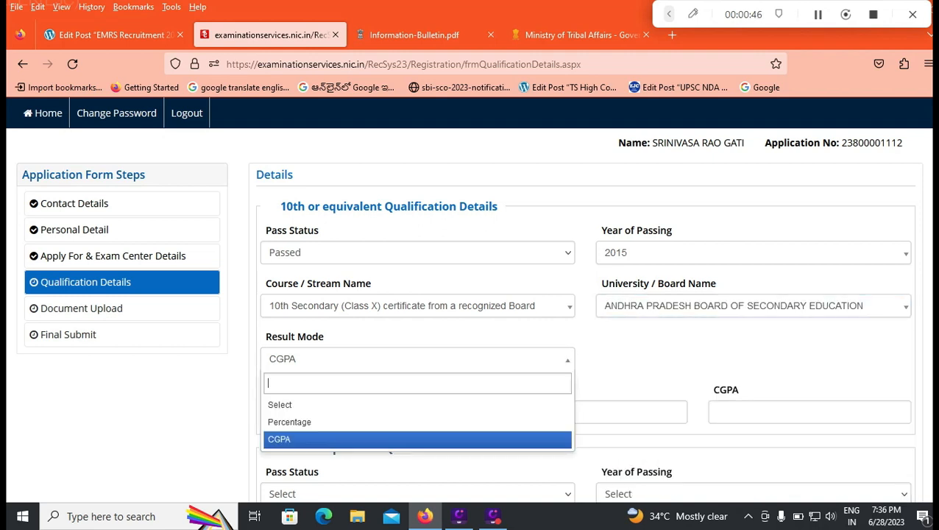
pyautogui.scroll(-1, 417, 358)
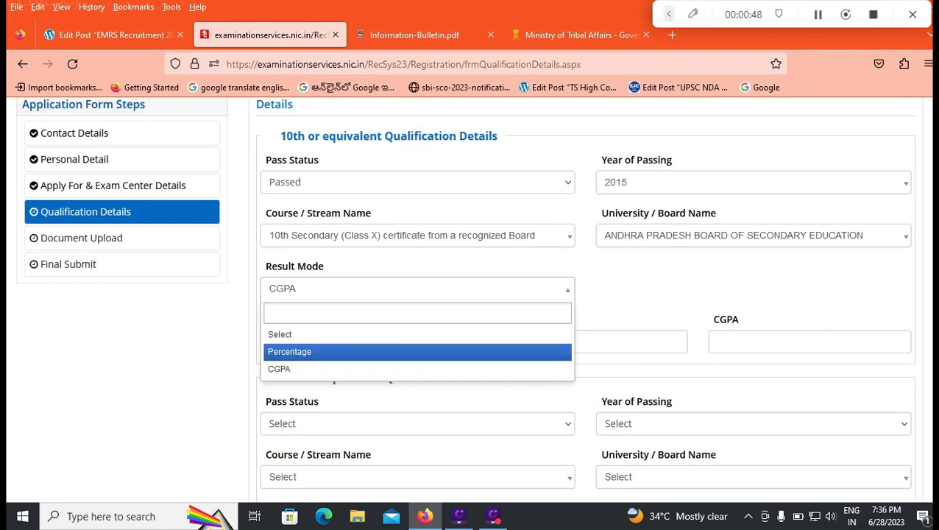
pyautogui.press('Return')
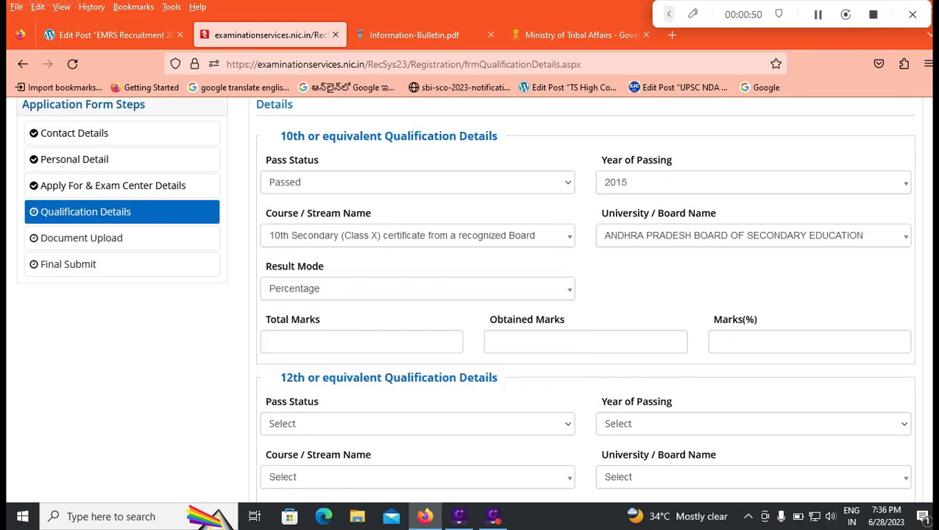
pyautogui.click(361, 341)
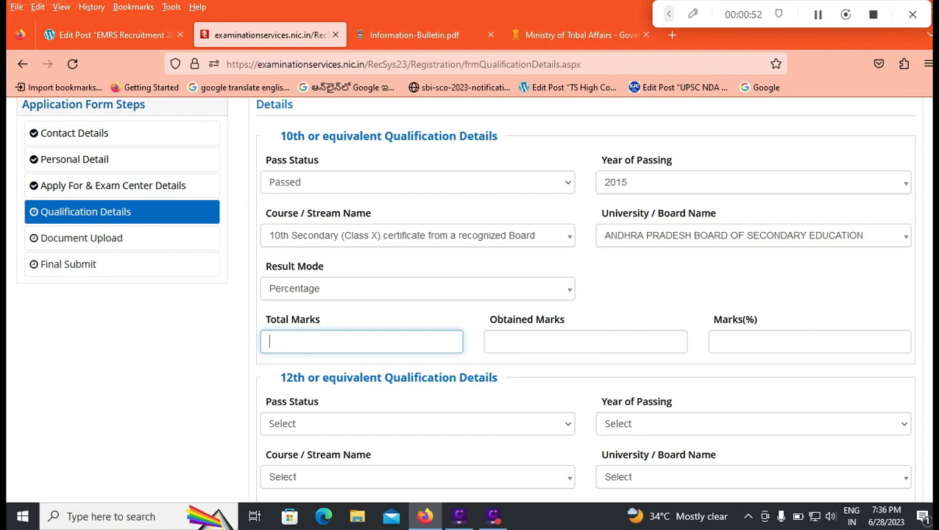
pyautogui.write('600')
pyautogui.press('Tab')
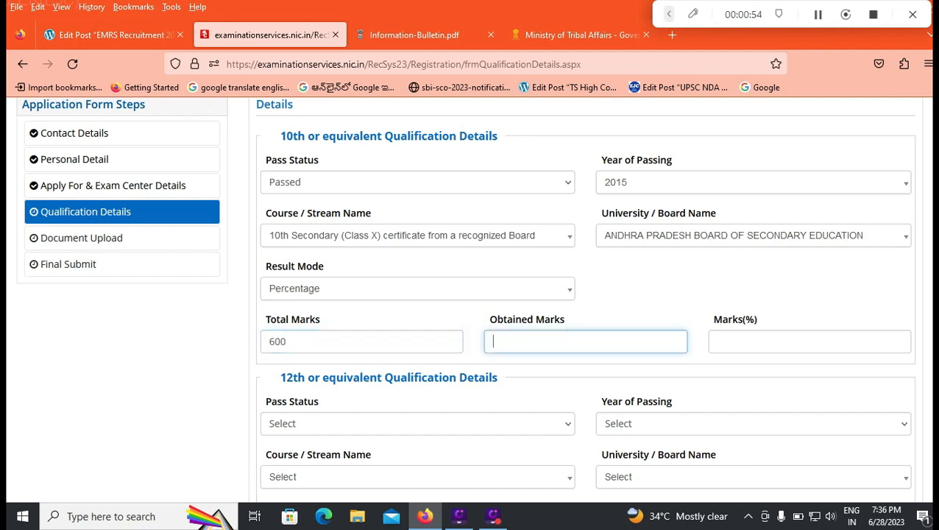
pyautogui.write('480')
pyautogui.click(639, 291)
# Set the 10th result mode to CGPA, with a maximum grade point of 10 and 8.5 obtained
pyautogui.click(417, 289)
pyautogui.click(417, 369)
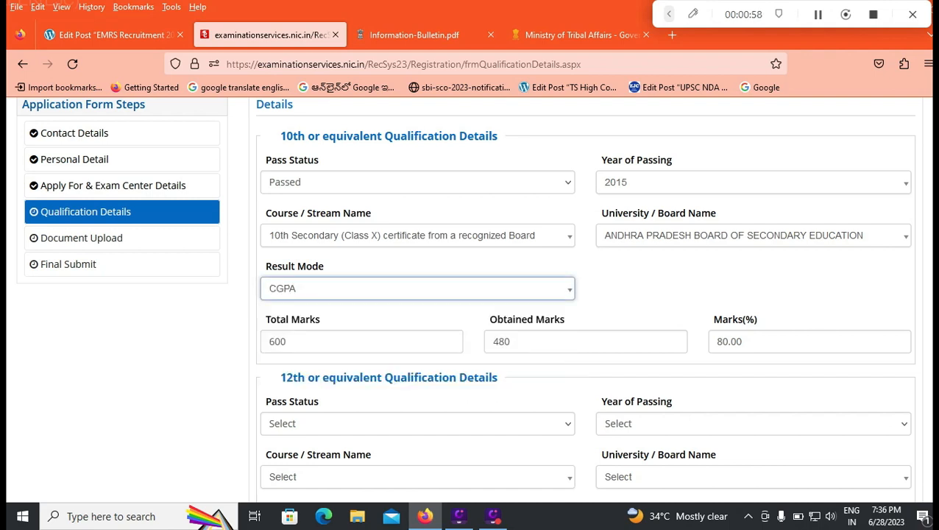
pyautogui.click(360, 342)
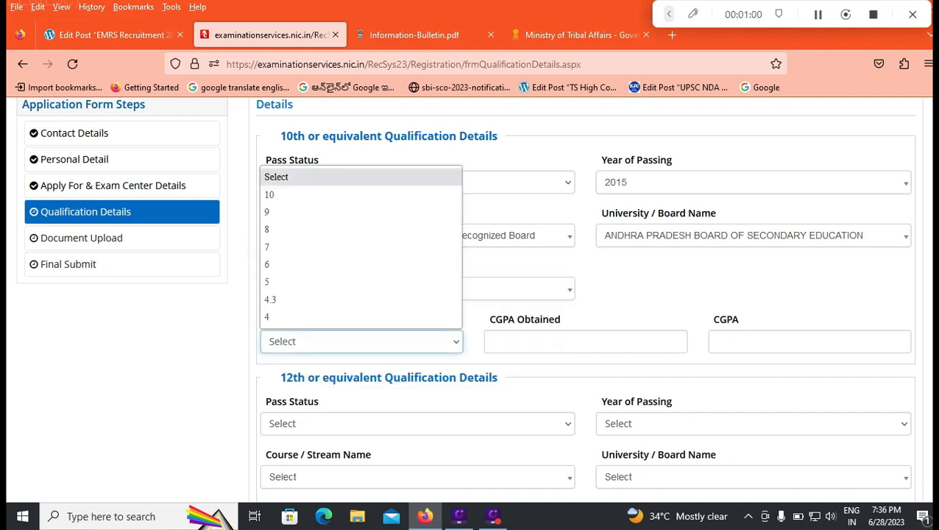
pyautogui.click(361, 194)
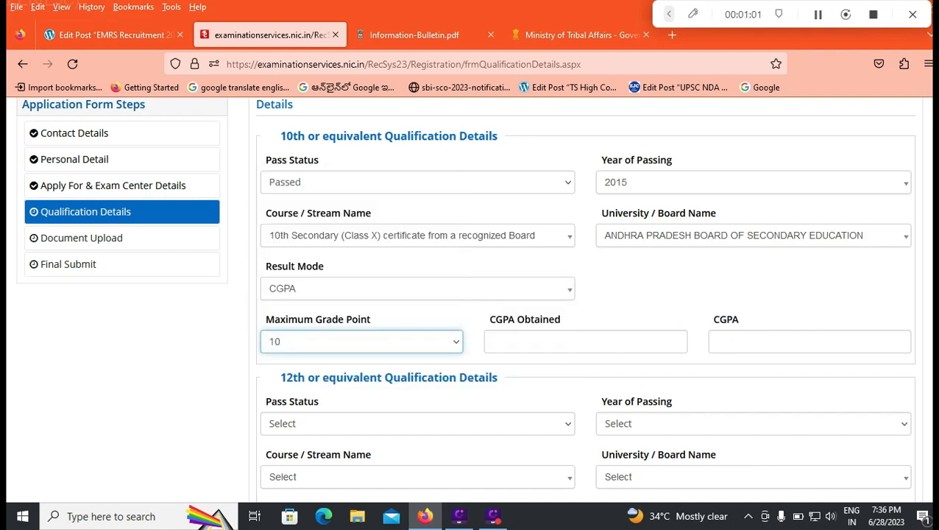
pyautogui.click(586, 341)
pyautogui.write('8.')
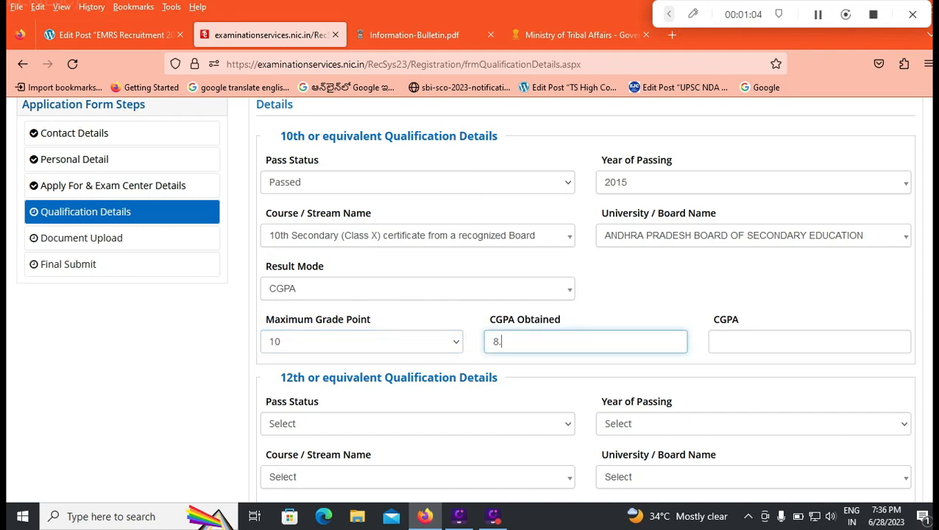
pyautogui.write('5')
pyautogui.press('Tab')
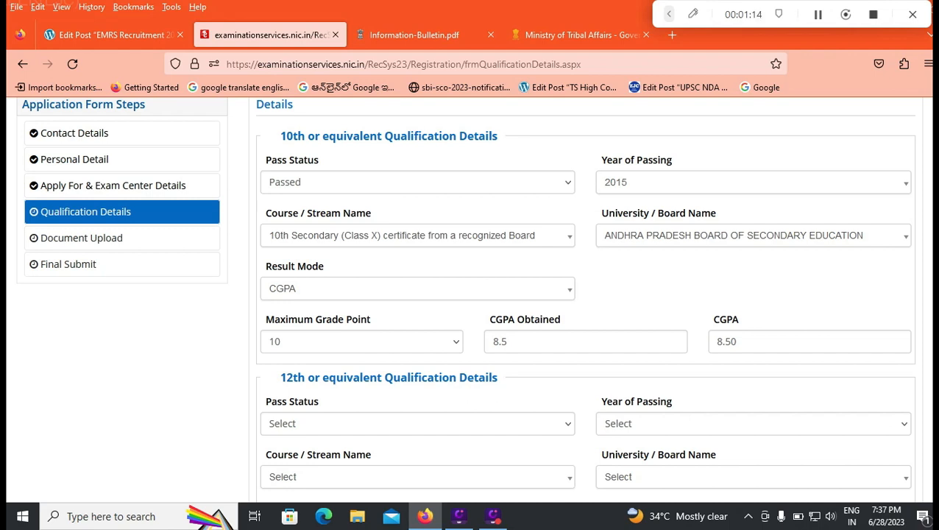
# Set the 12th qualification's pass status to Passed and its year of passing to 2017
pyautogui.scroll(-2, 471, 294)
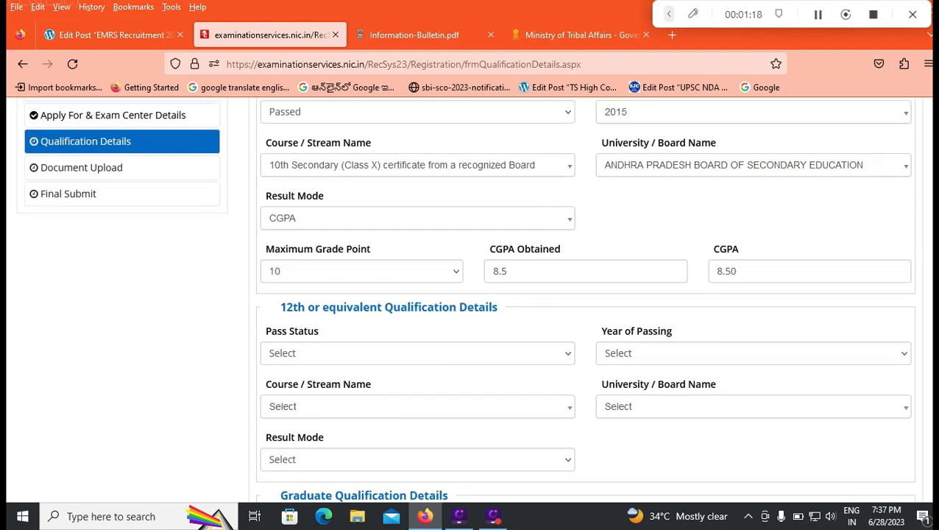
pyautogui.scroll(-2, 471, 295)
pyautogui.click(418, 283)
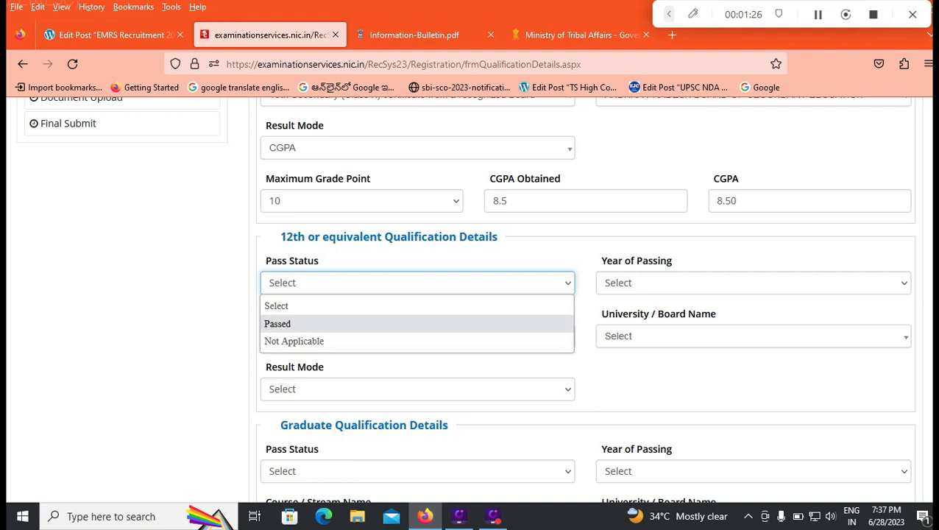
pyautogui.press('Return')
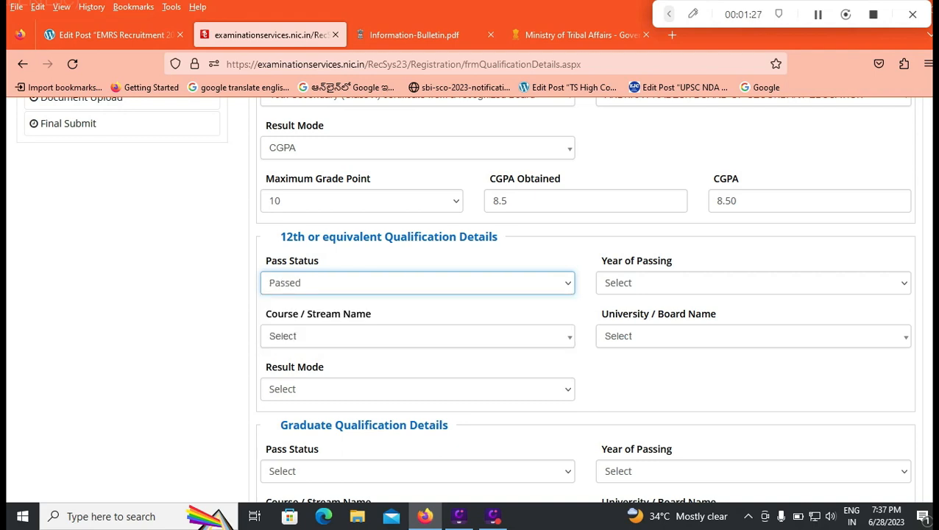
pyautogui.press('Tab')
pyautogui.press('Down')
pyautogui.press('Down')
pyautogui.press('Down')
pyautogui.press('Down')
pyautogui.press('Down')
pyautogui.press('Down')
pyautogui.press('Down')
pyautogui.press('Down')
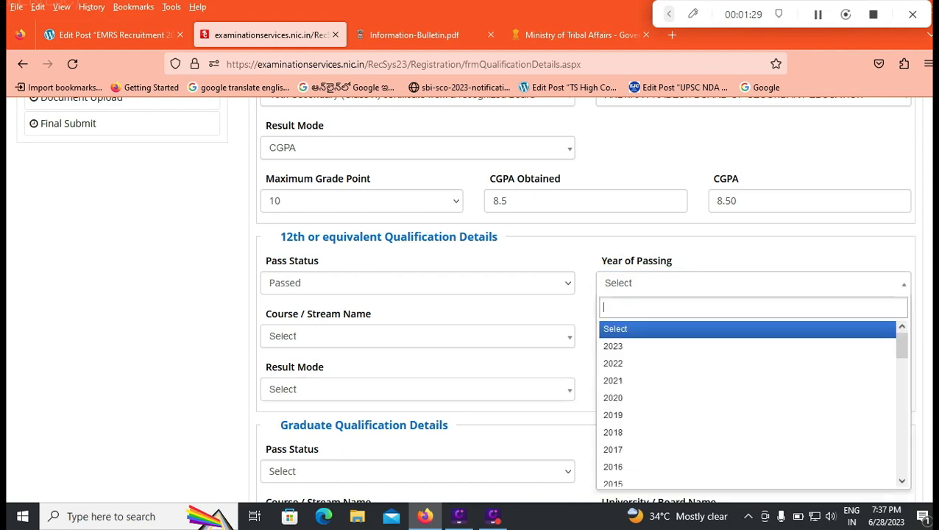
pyautogui.press('Return')
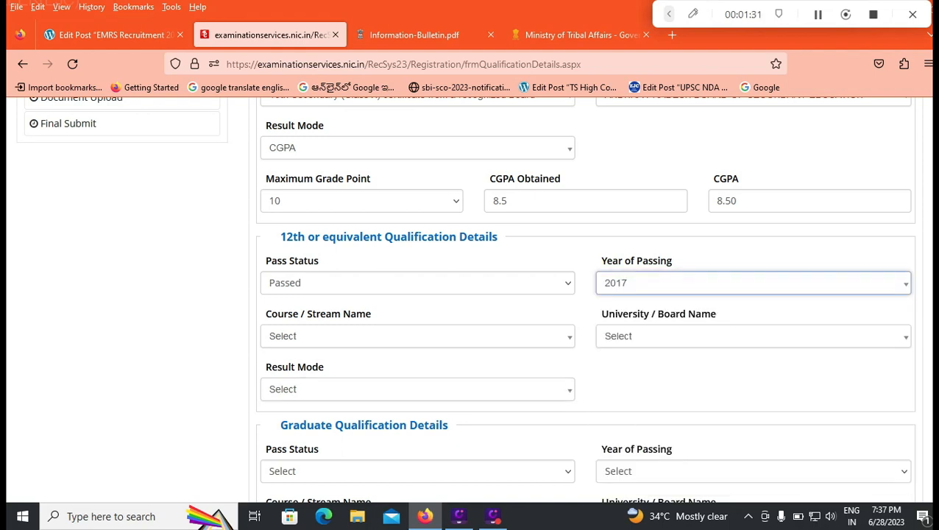
# Set the 12th qualification's course to 12th Class with Science stream from a recognized Board/University
pyautogui.press('Tab')
pyautogui.press('Down')
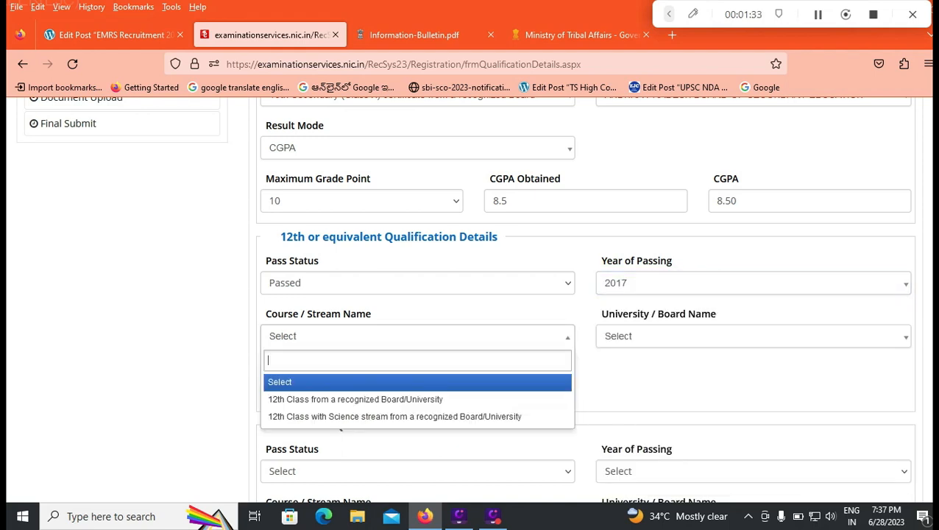
pyautogui.press('Down')
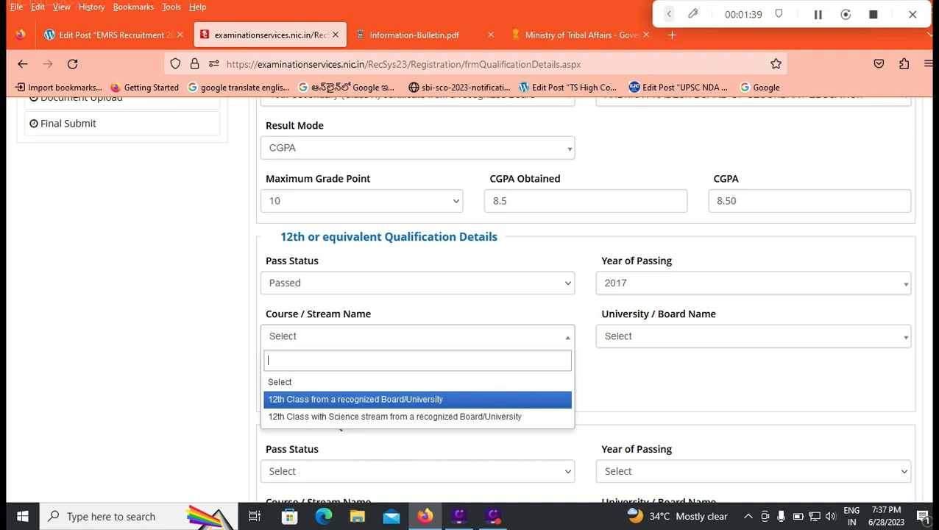
pyautogui.press('Down')
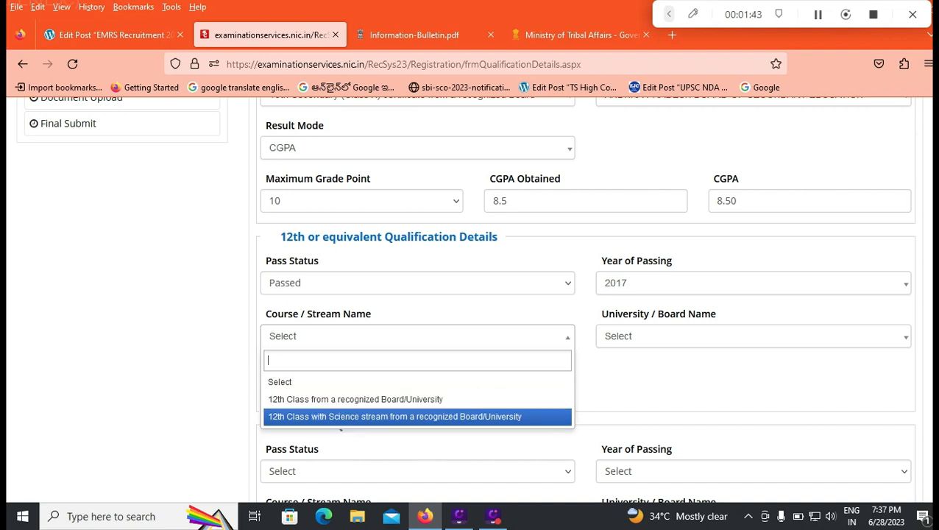
pyautogui.press('Up')
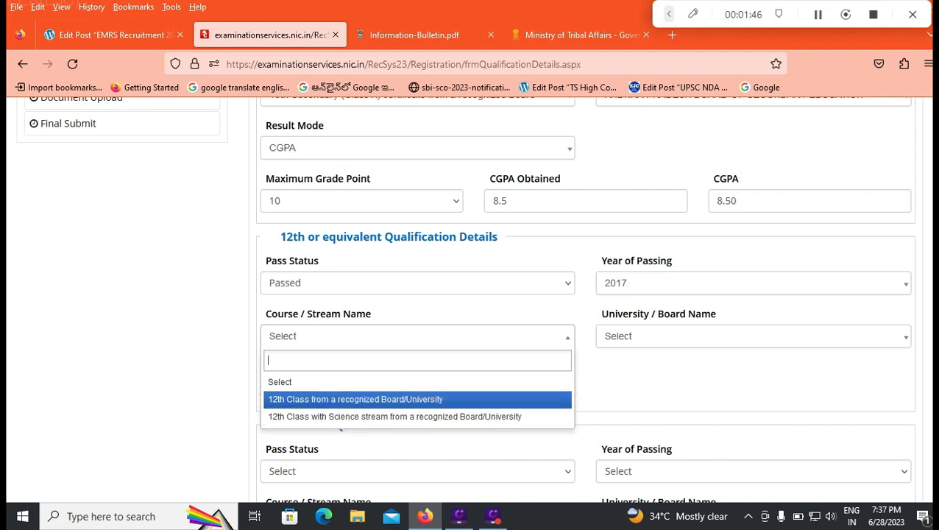
pyautogui.press('Down')
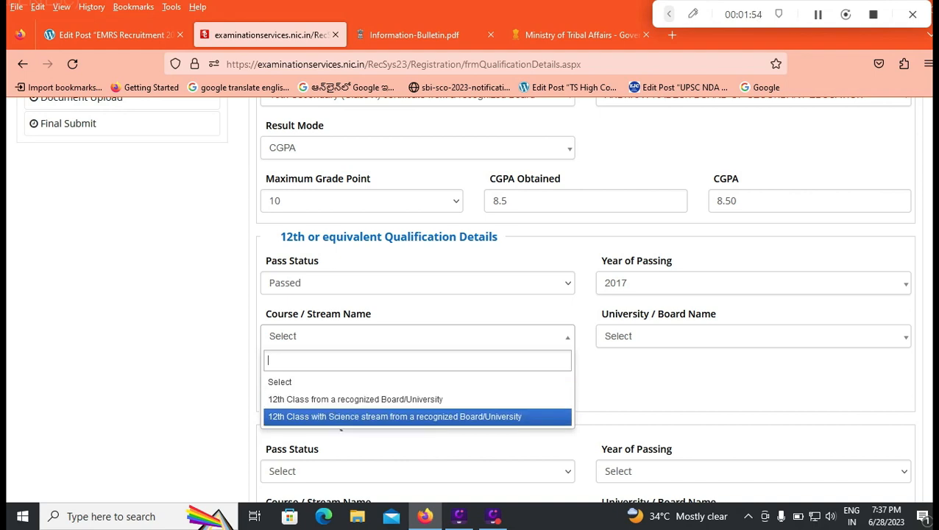
pyautogui.press('Return')
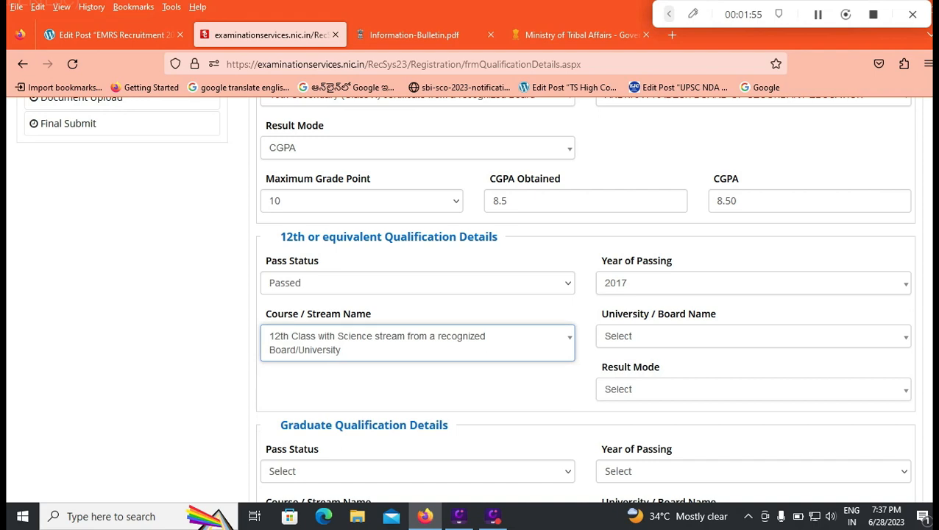
# Set the 12th qualification's University / Board to Andhra Pradesh Board of Education (APBE)
pyautogui.click(753, 337)
pyautogui.click(753, 337)
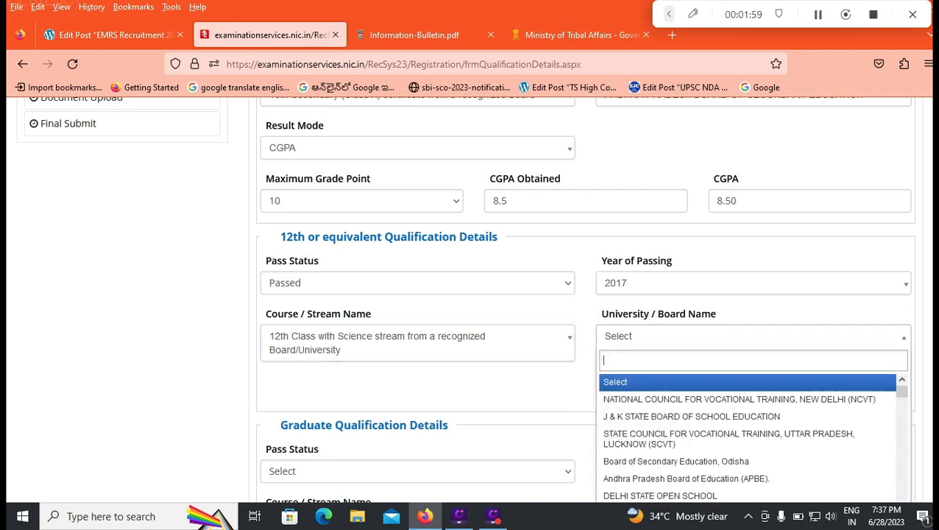
pyautogui.press('Down')
pyautogui.press('Down')
pyautogui.press('Down')
pyautogui.press('Down')
pyautogui.press('Down')
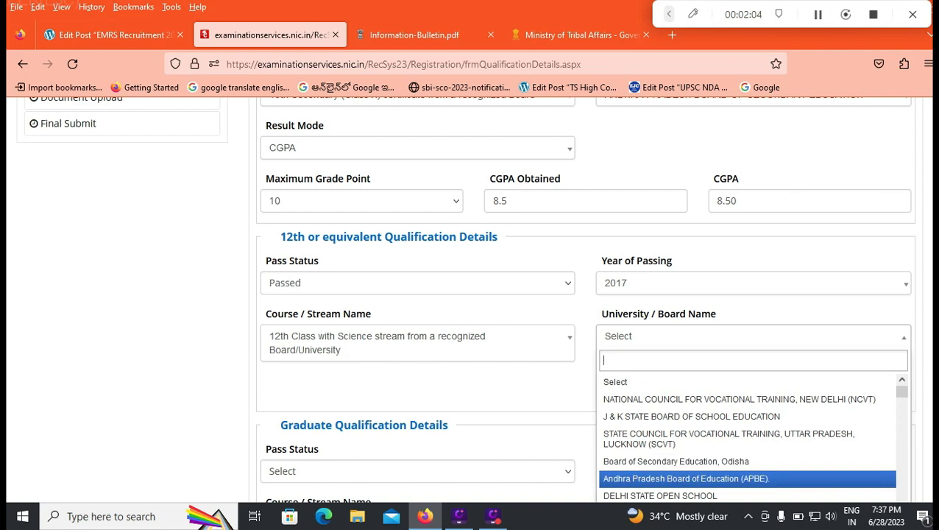
pyautogui.press('Return')
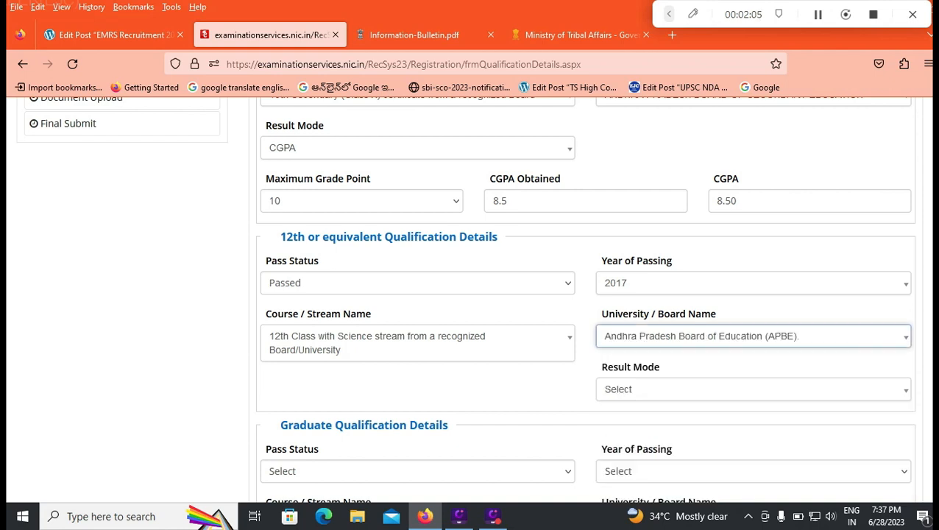
# Set the 12th qualification's result mode to CGPA
pyautogui.scroll(-1, 586, 299)
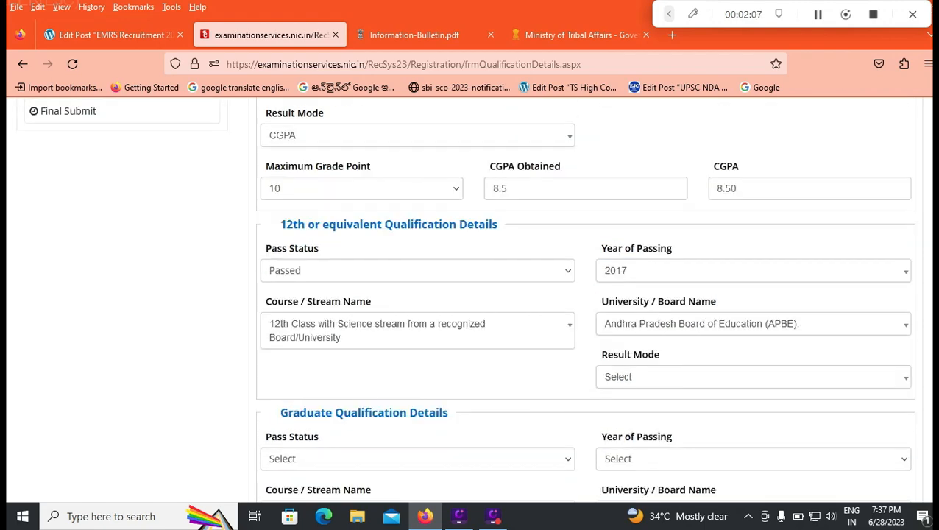
pyautogui.scroll(-3, 586, 299)
pyautogui.scroll(2, 586, 300)
pyautogui.click(753, 307)
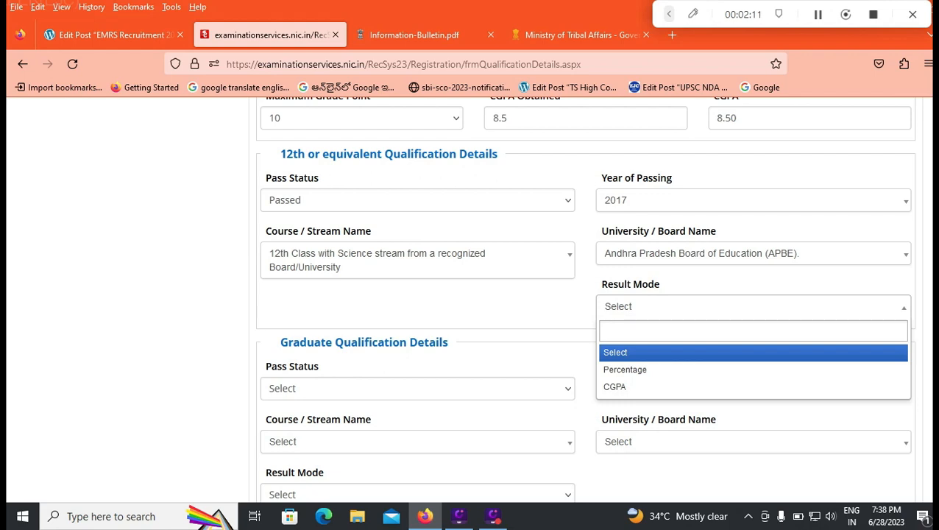
pyautogui.press('Down')
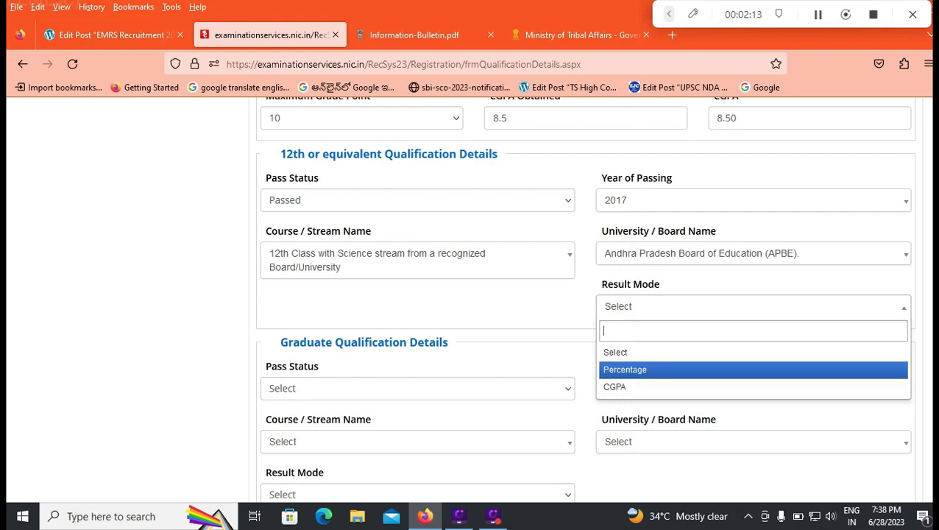
pyautogui.press('Down')
pyautogui.press('Return')
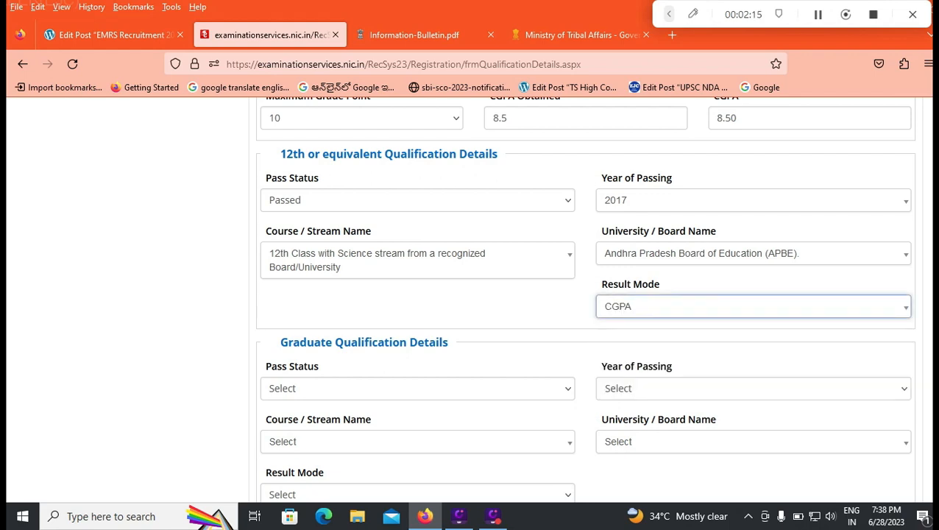
# Set the 12th qualification's maximum grade point to 10 and its CGPA obtained to 7.5
pyautogui.scroll(-1, 471, 300)
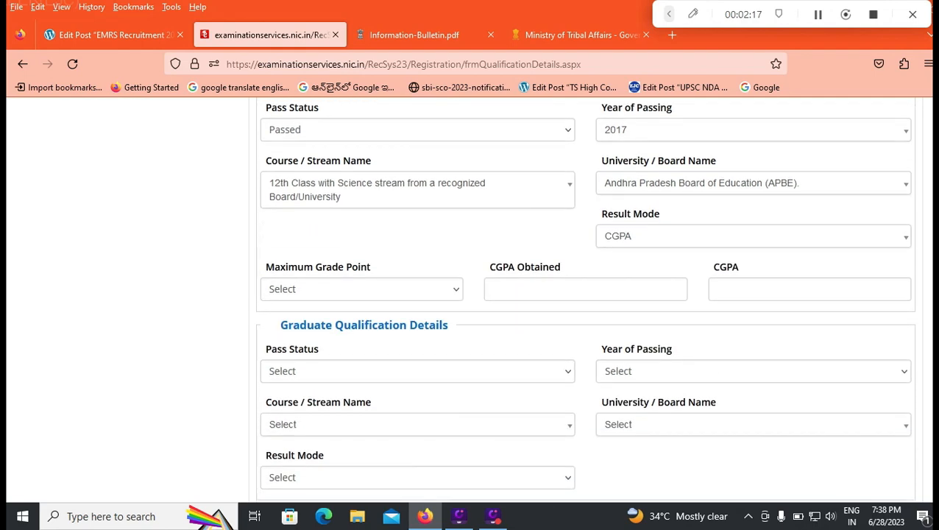
pyautogui.click(362, 289)
pyautogui.click(360, 330)
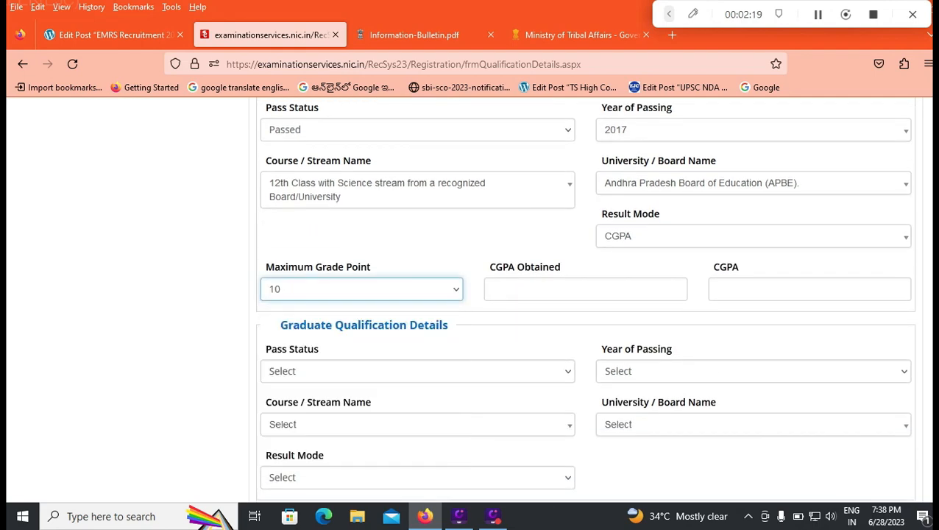
pyautogui.click(586, 289)
pyautogui.write('7.5')
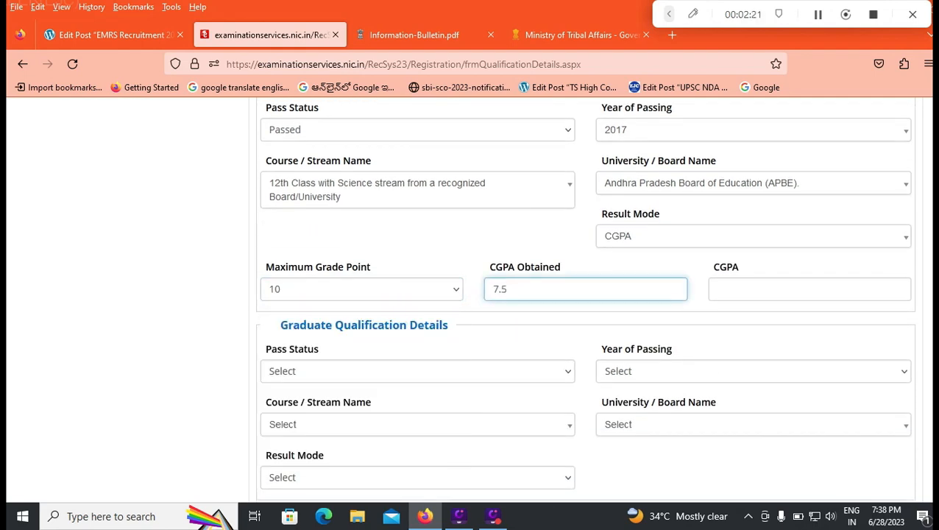
pyautogui.press('Tab')
# Set the graduate qualification's pass status to Passed and its year of passing to 2020
pyautogui.scroll(-1, 471, 294)
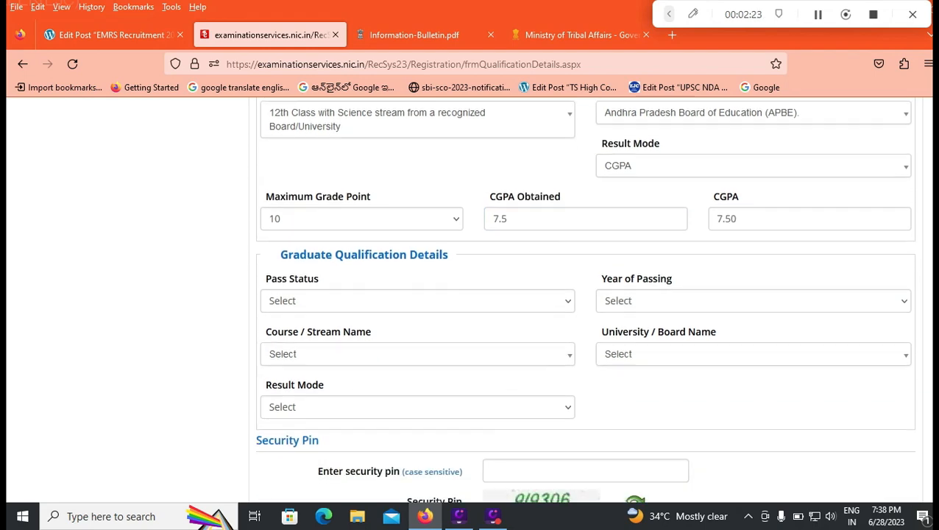
pyautogui.click(417, 300)
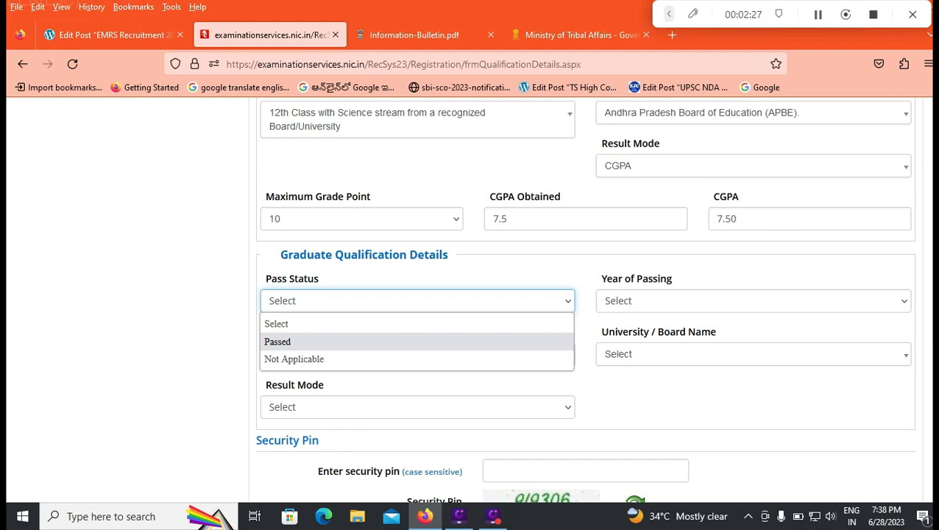
pyautogui.click(417, 341)
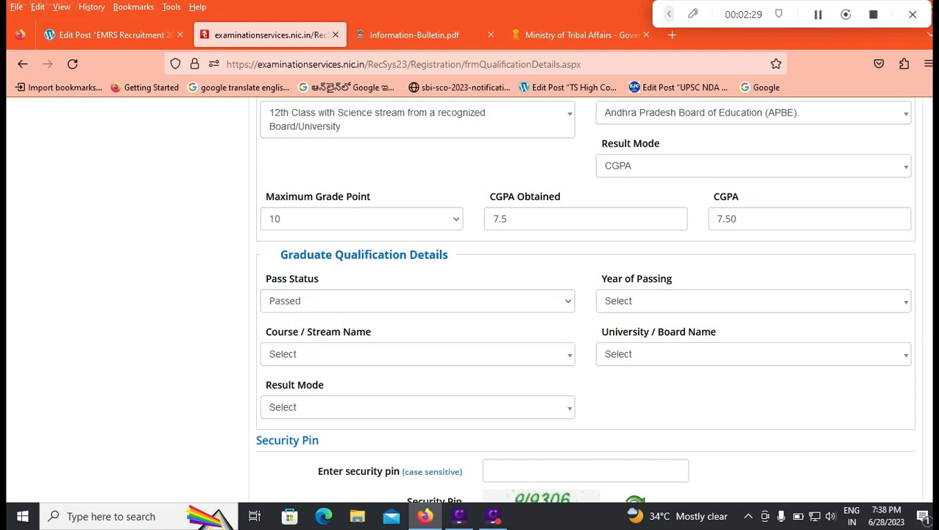
pyautogui.click(418, 300)
pyautogui.click(418, 341)
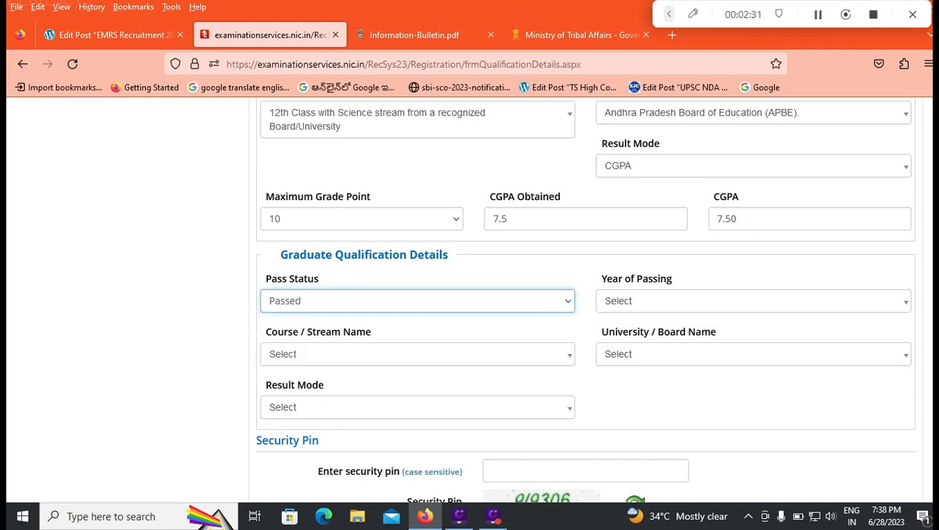
pyautogui.click(753, 301)
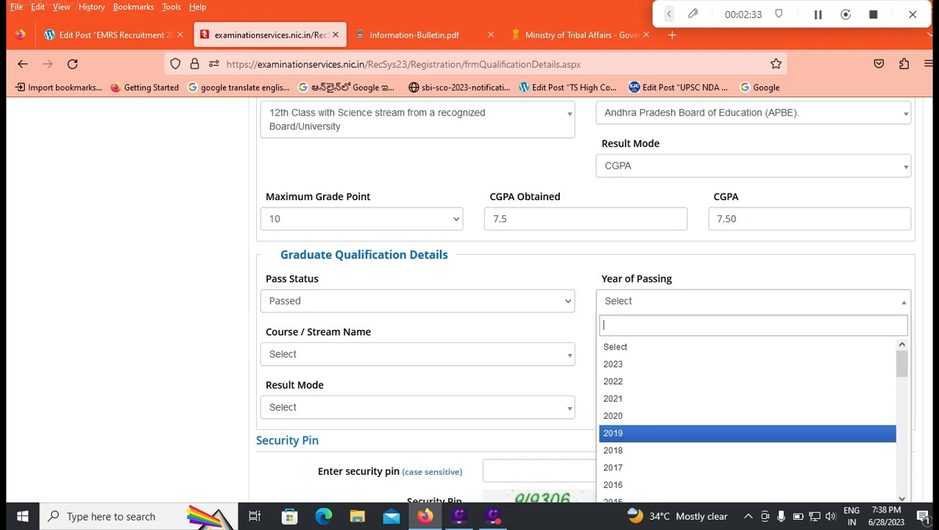
pyautogui.click(613, 416)
# Set the graduate course to Degree of Commerce from a recognized University/Institute
pyautogui.click(418, 355)
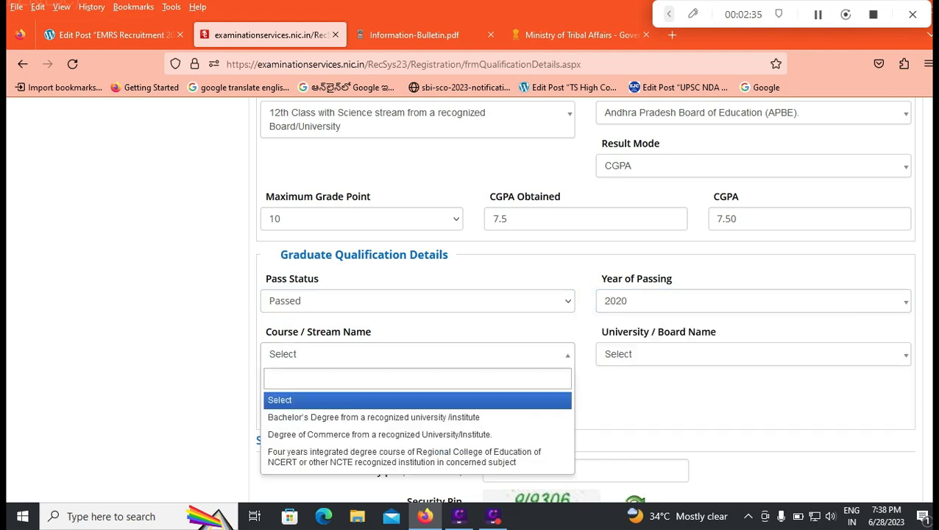
pyautogui.press('Down')
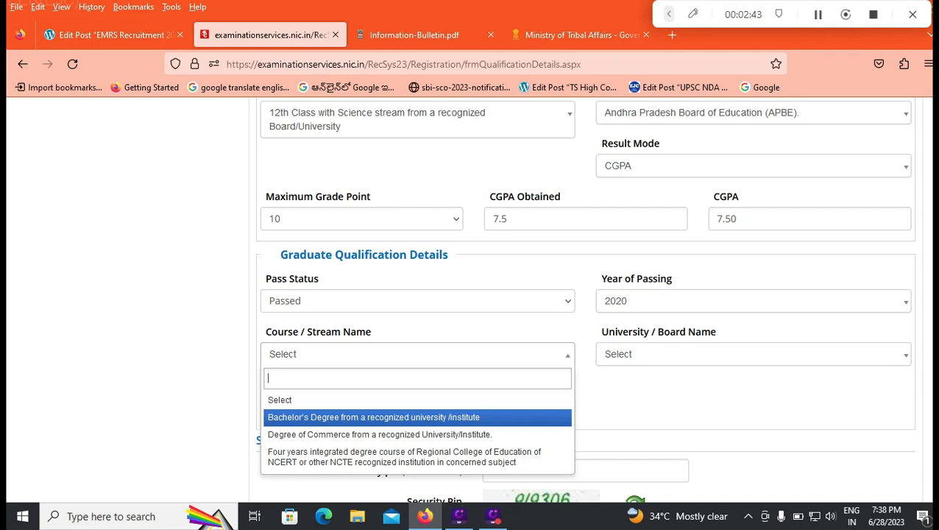
pyautogui.press('Down')
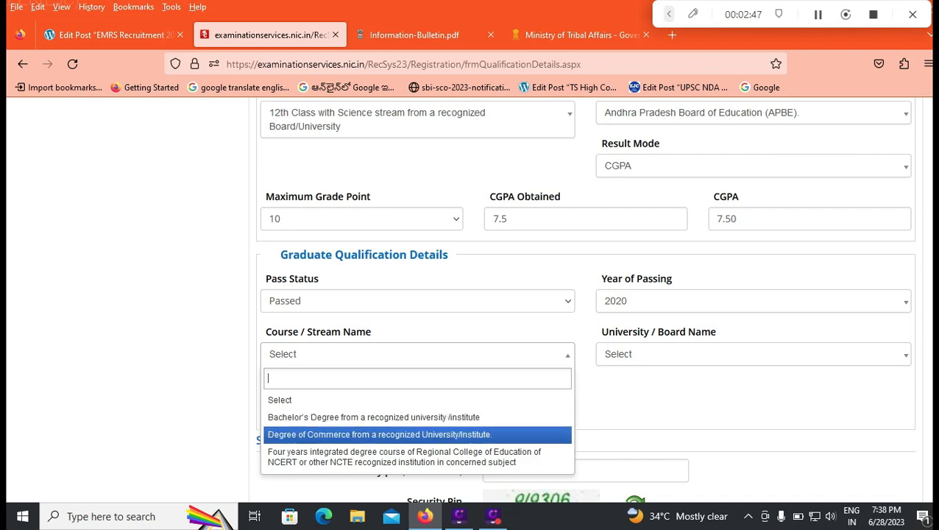
pyautogui.press('Down')
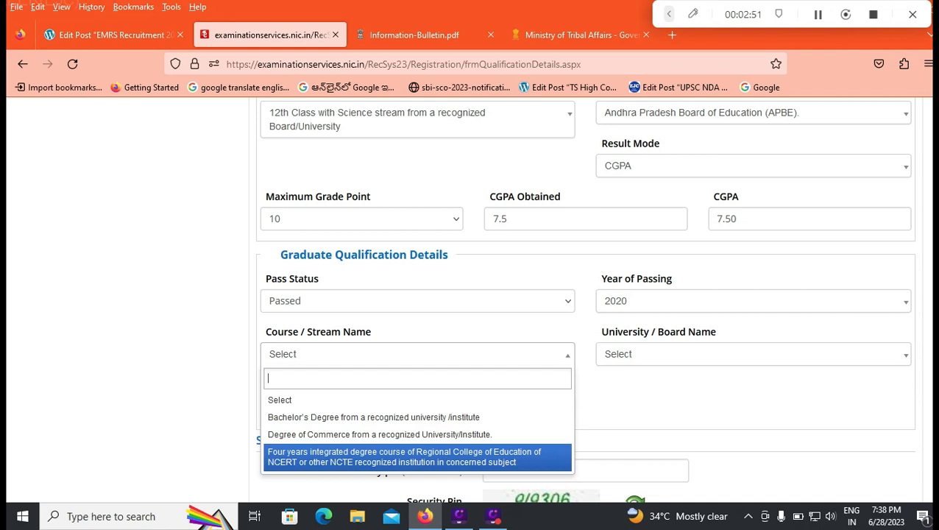
pyautogui.press('Up')
pyautogui.press('Up')
pyautogui.press('Down')
pyautogui.press('Return')
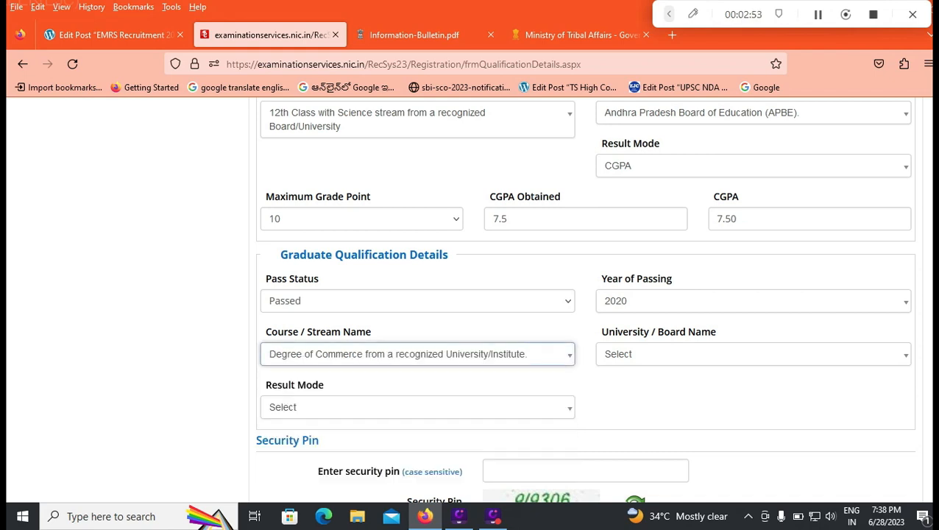
# Look through the University / Board options for the graduate qualification and leave the list without choosing one
pyautogui.click(753, 354)
pyautogui.click(754, 354)
pyautogui.click(753, 354)
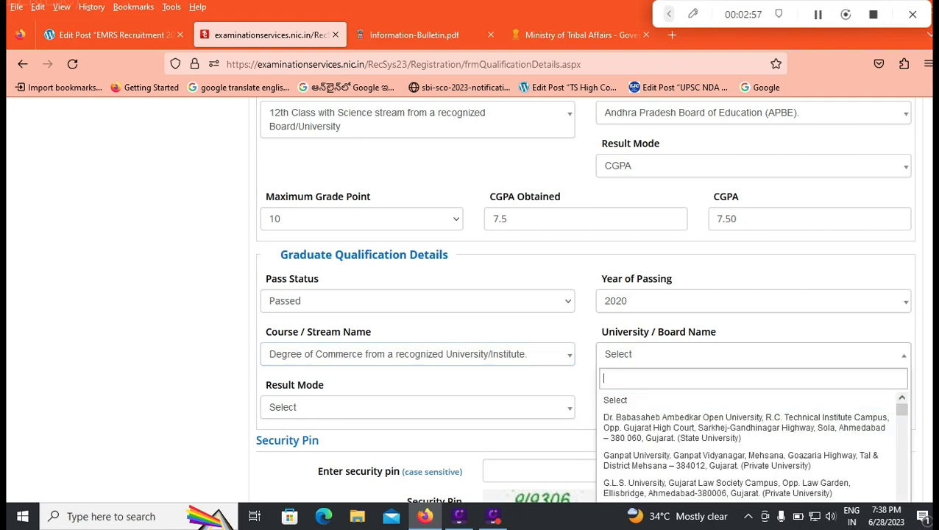
pyautogui.scroll(-2, 471, 294)
pyautogui.scroll(-20, 751, 383)
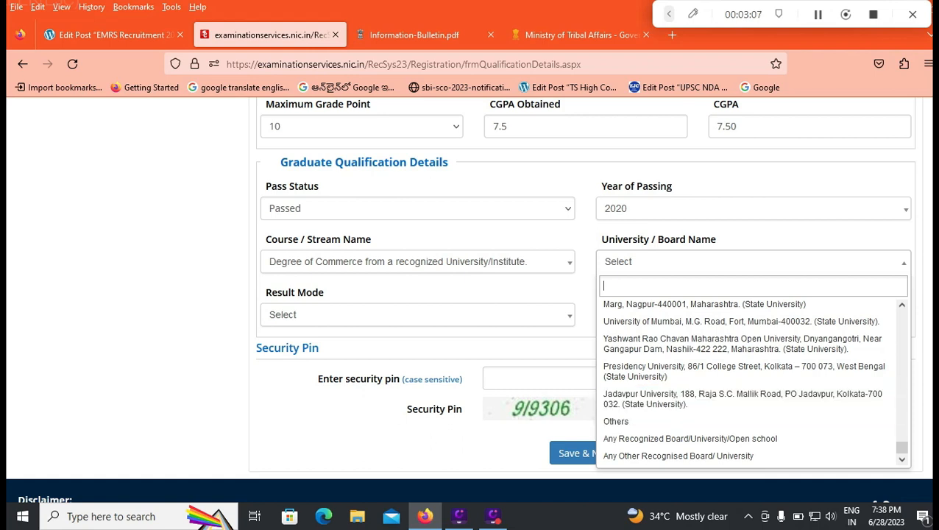
pyautogui.press('Escape')
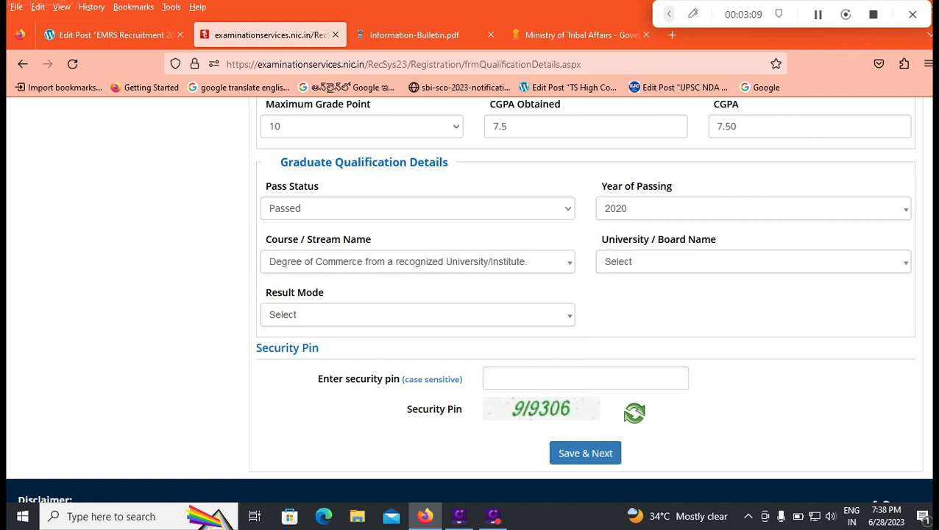
# Set the graduate result mode to CGPA with maximum grade point 10 and 8.5 obtained, and go to the security pin field
pyautogui.click(417, 315)
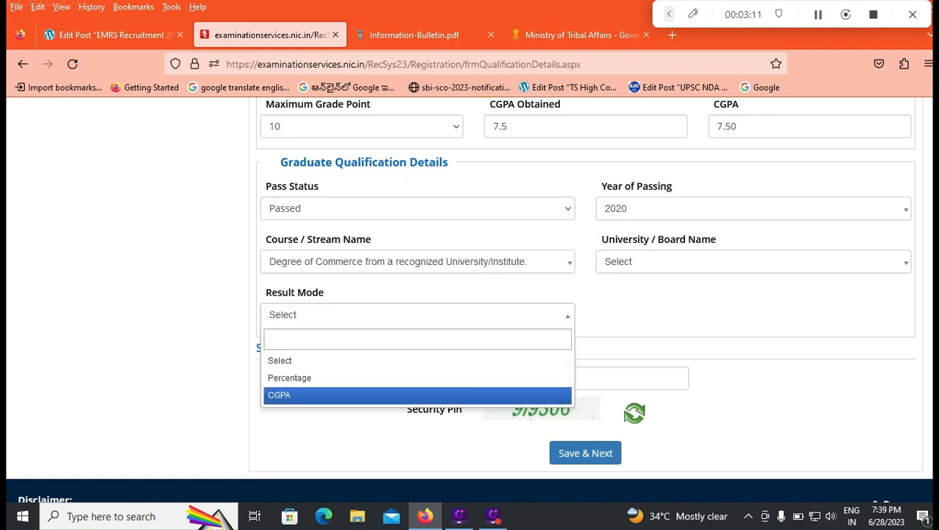
pyautogui.click(418, 396)
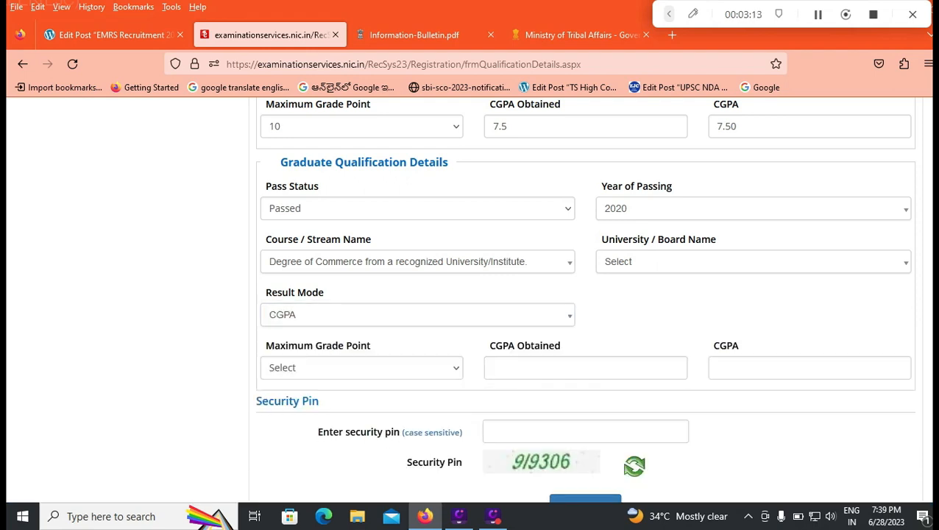
pyautogui.click(362, 368)
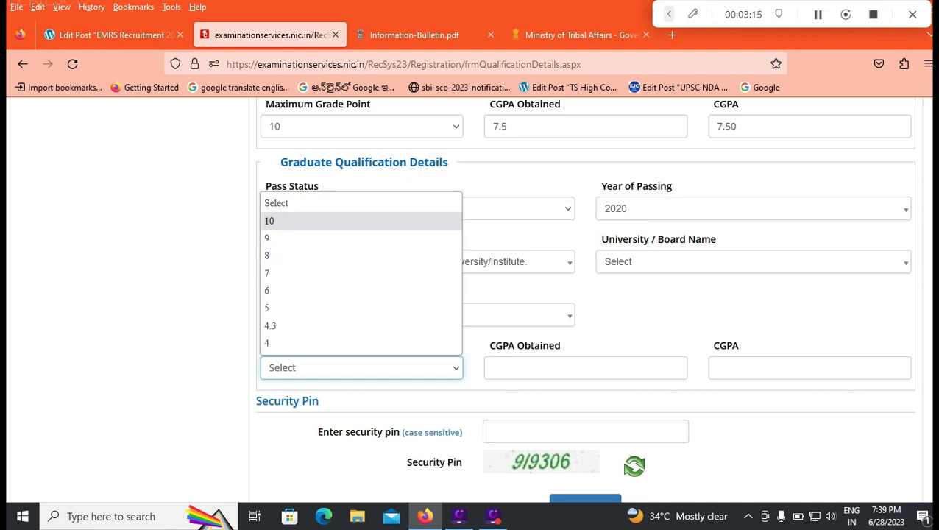
pyautogui.click(361, 221)
pyautogui.click(585, 368)
pyautogui.write('8.5')
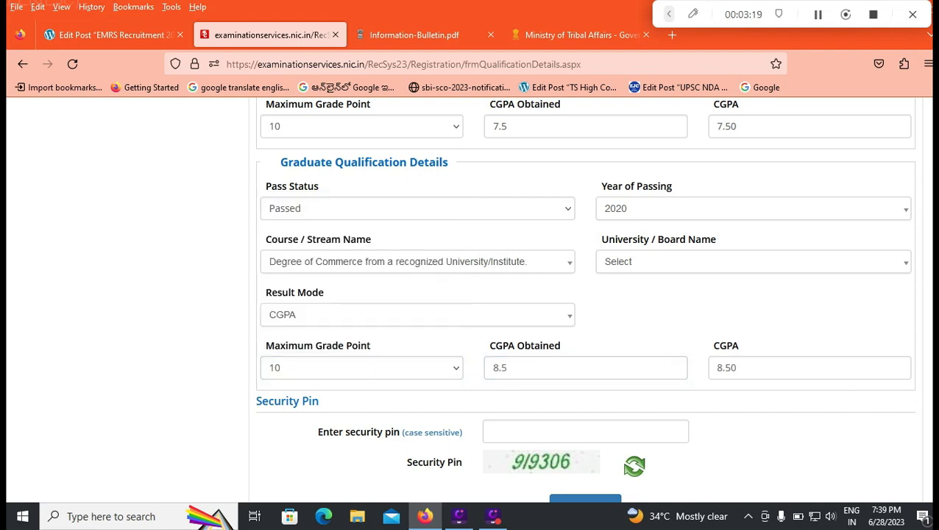
pyautogui.scroll(-1, 468, 300)
pyautogui.click(585, 360)
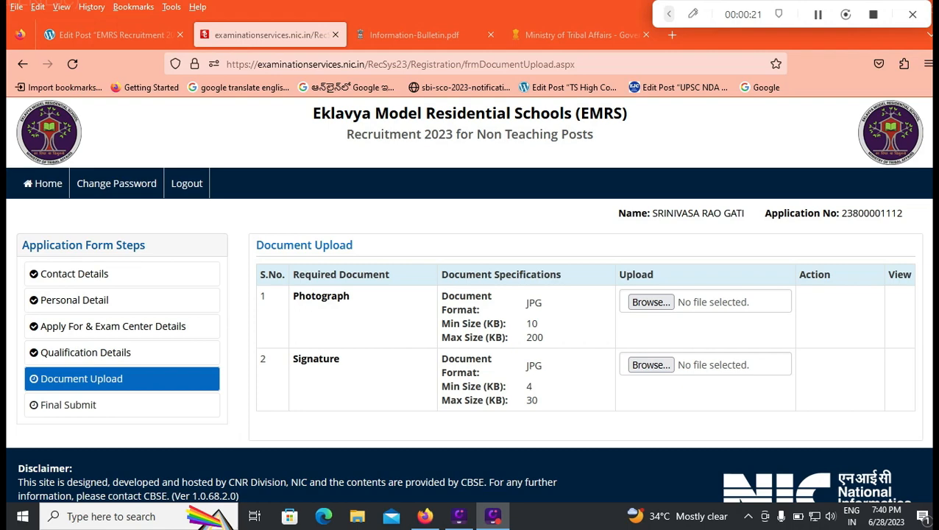
# Choose the file Passport_Photograph-whiteBG-140-180 for the Photograph upload
pyautogui.click(650, 302)
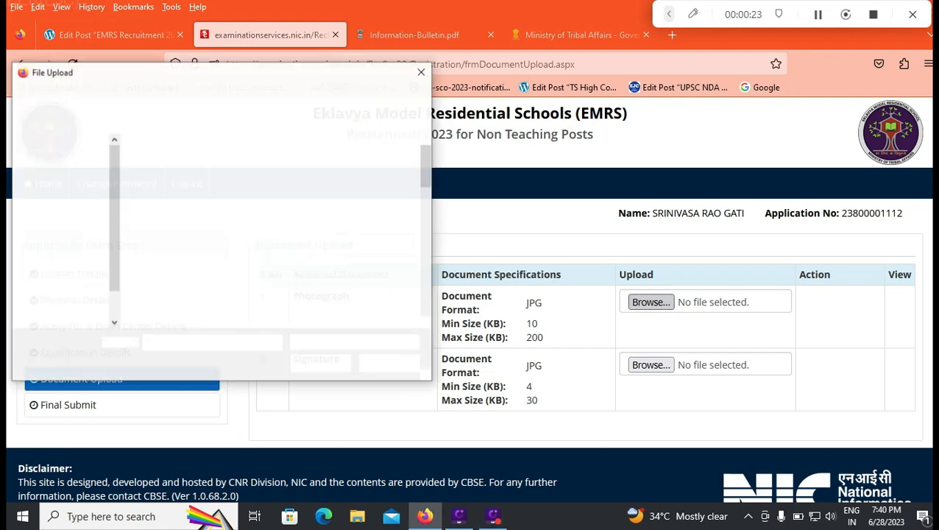
pyautogui.scroll(-5, 280, 162)
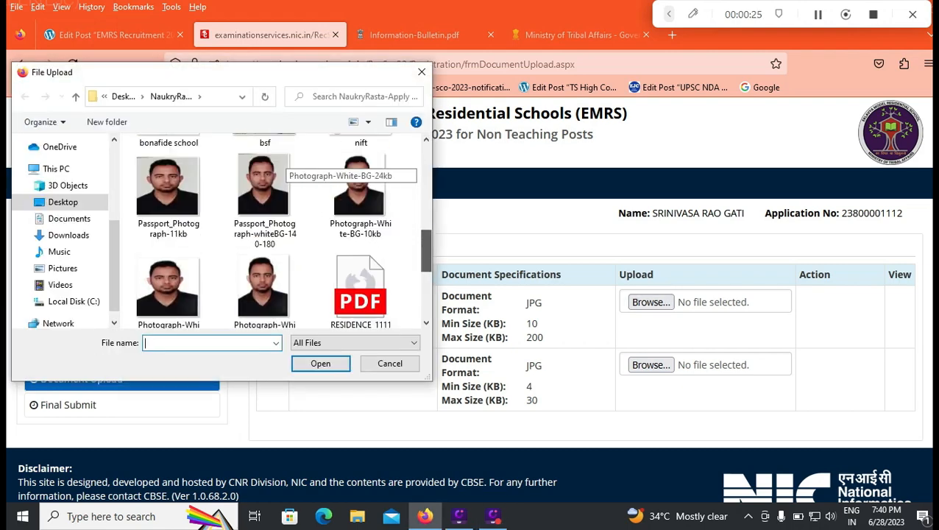
pyautogui.scroll(-1, 280, 169)
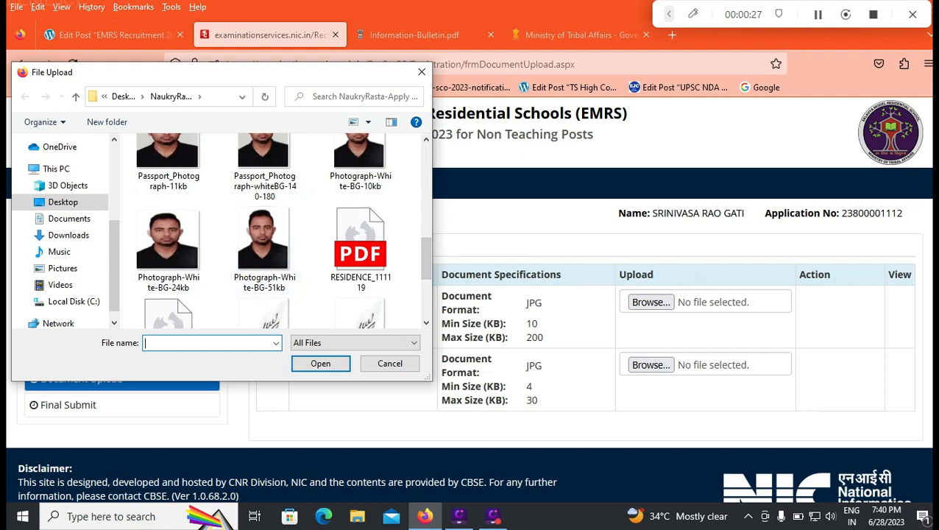
pyautogui.click(264, 168)
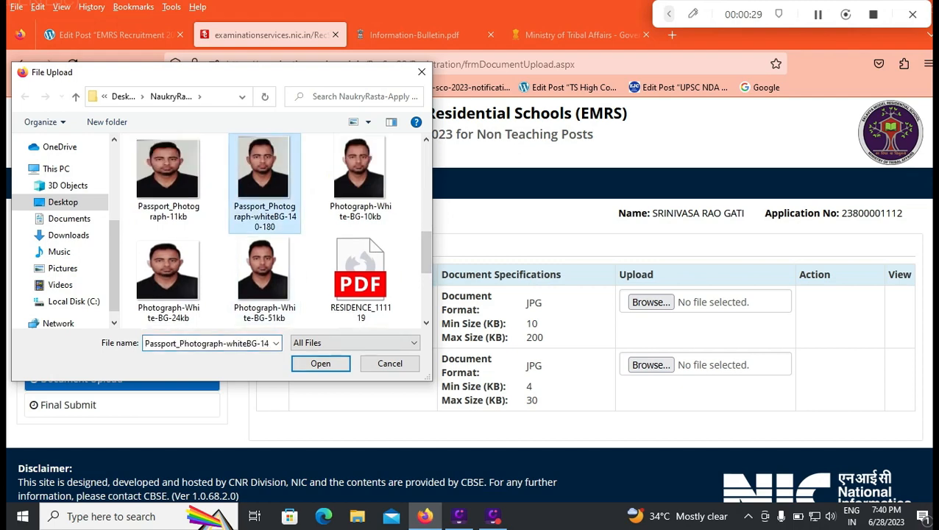
pyautogui.click(320, 363)
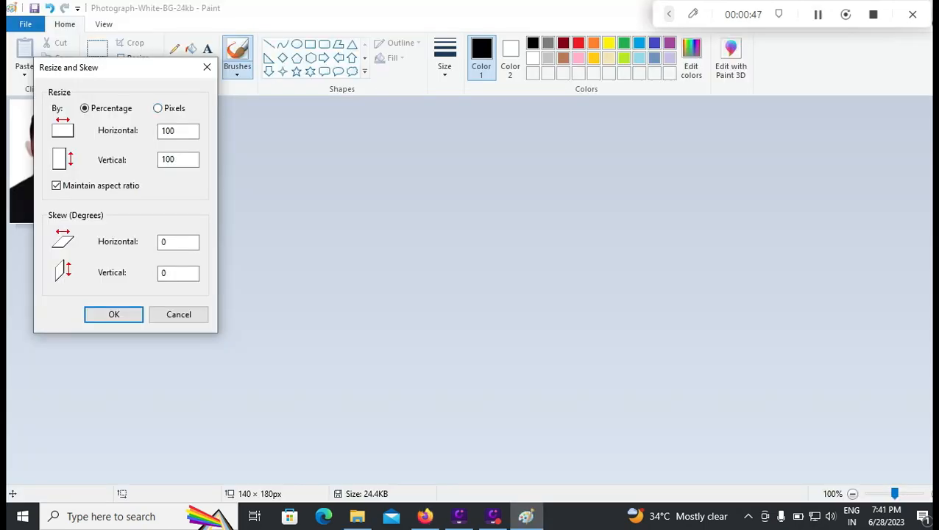
# View the Resize and Skew options for the photograph in Paint and close them without resizing
pyautogui.moveTo(117, 72); pyautogui.dragTo(278, 131)
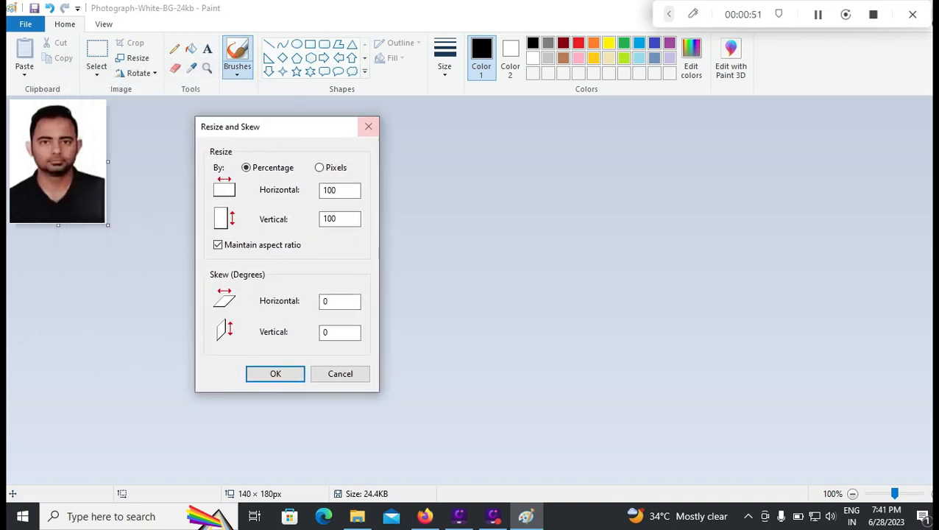
pyautogui.click(369, 127)
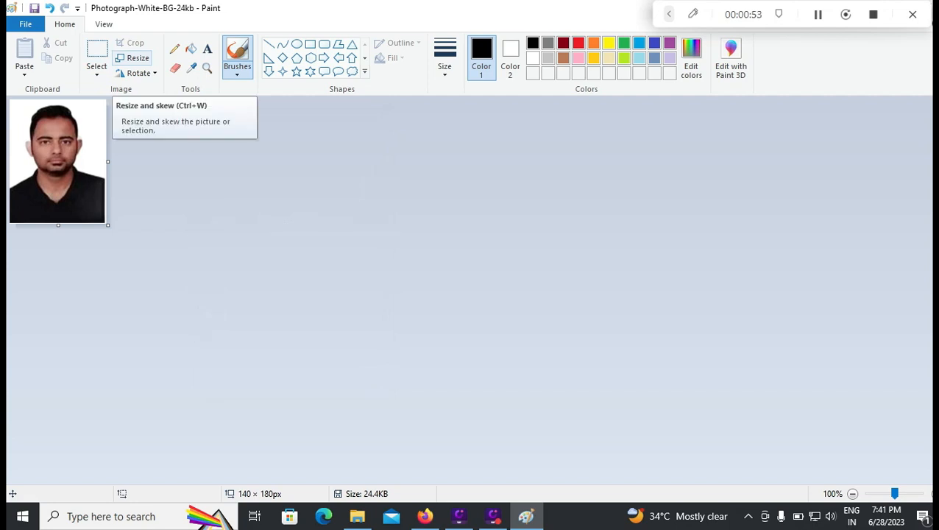
# Resize the photograph in Paint to 140 by 180 pixels with the aspect ratio unlocked
pyautogui.click(133, 57)
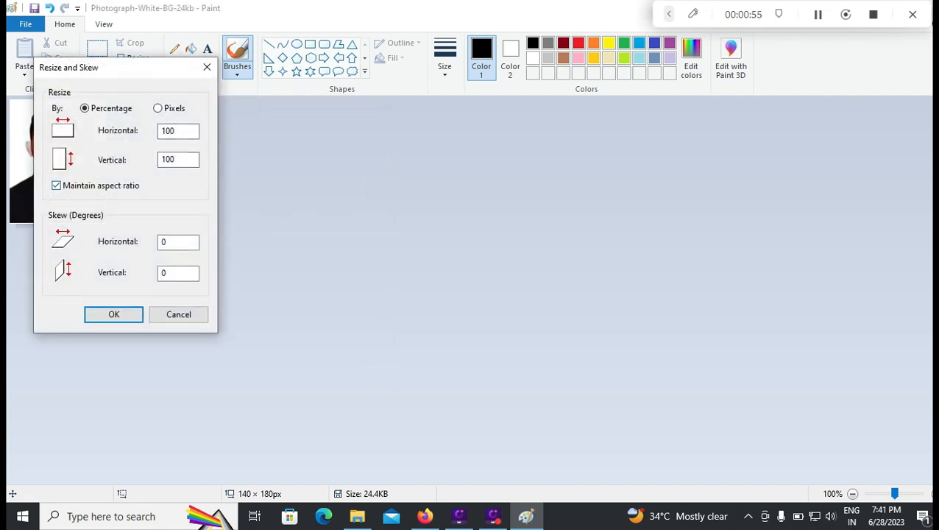
pyautogui.click(57, 186)
pyautogui.click(159, 109)
pyautogui.click(183, 131)
pyautogui.click(183, 160)
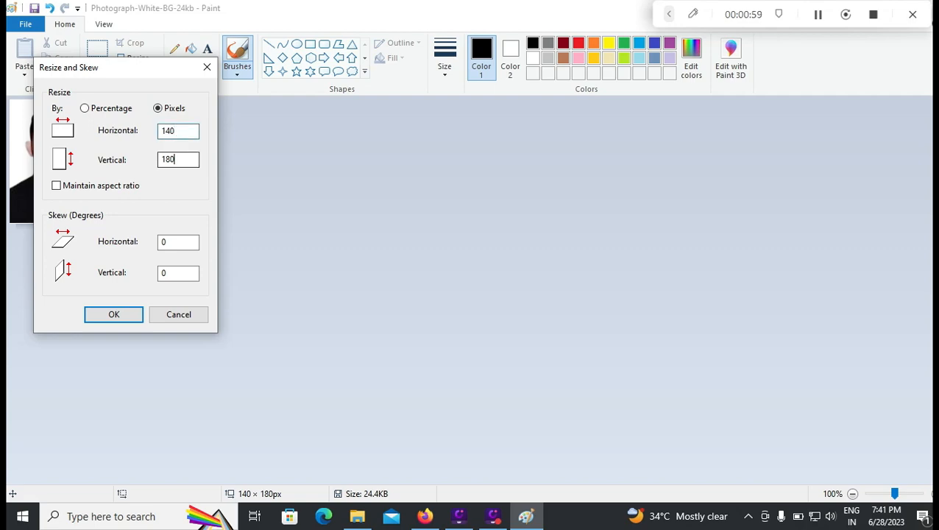
pyautogui.click(114, 314)
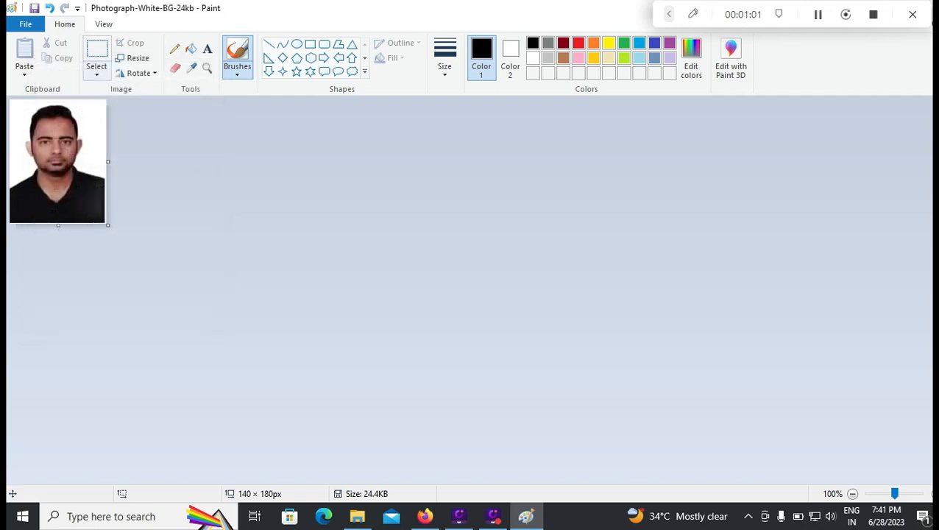
# Switch to Firefox and use the original photograph without cropping it for the Photograph upload
pyautogui.click(425, 517)
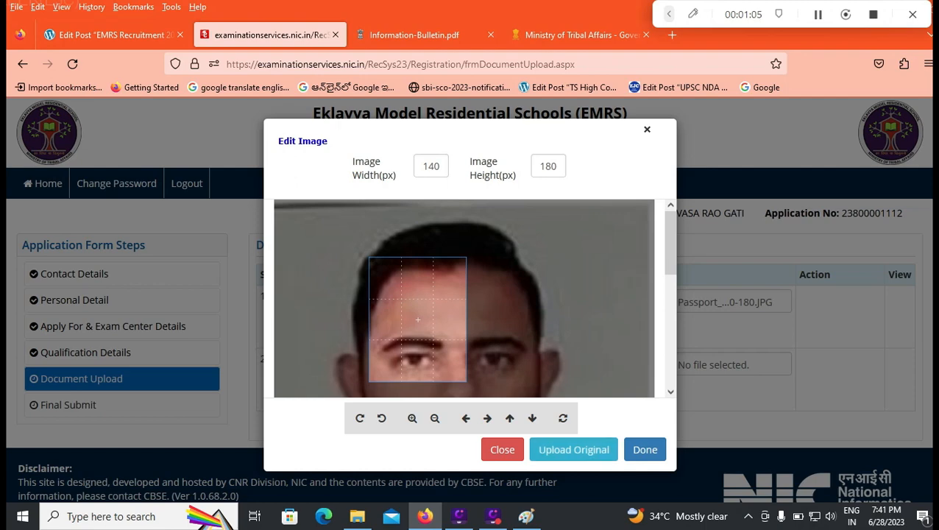
pyautogui.click(574, 449)
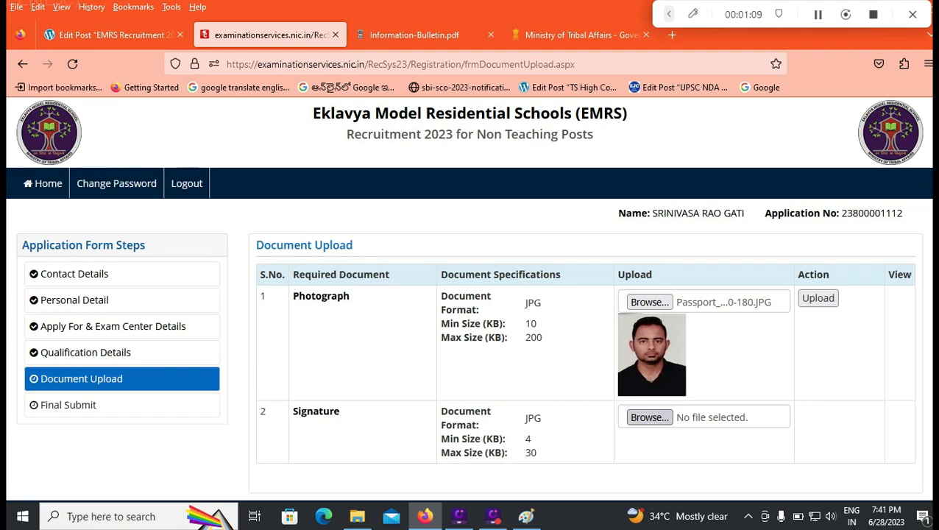
# Choose Signature-36kb.jpg for the Signature upload and crop it at 256 by 64 px over the upper part of the handwriting
pyautogui.click(649, 417)
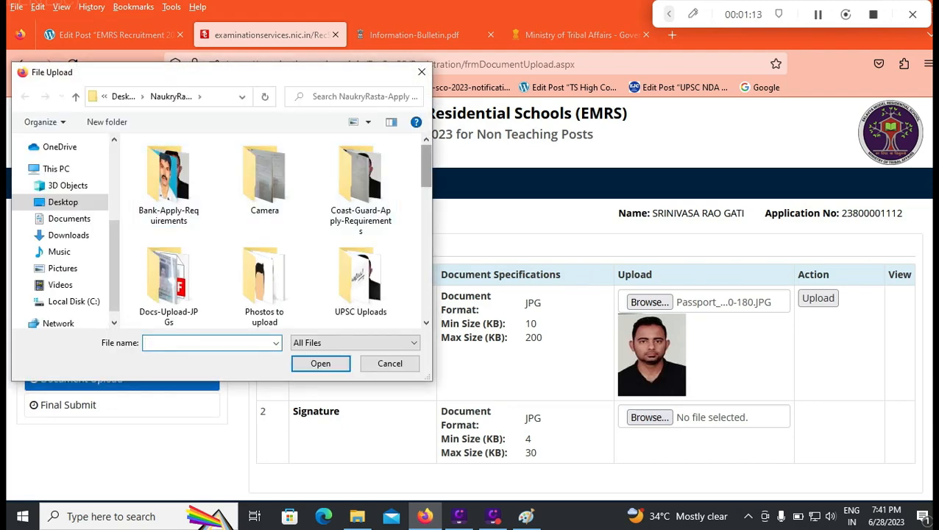
pyautogui.scroll(-1, 426, 170)
pyautogui.scroll(-5, 294, 221)
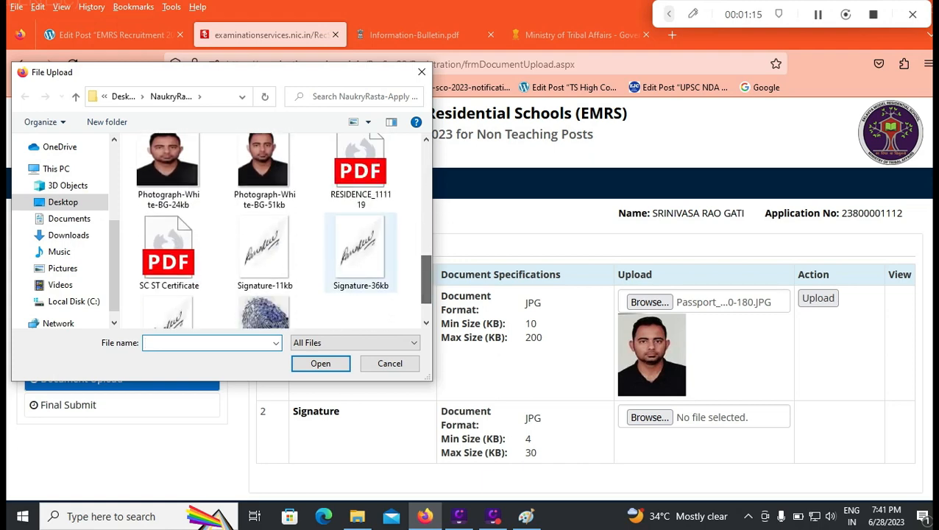
pyautogui.click(361, 253)
pyautogui.click(321, 364)
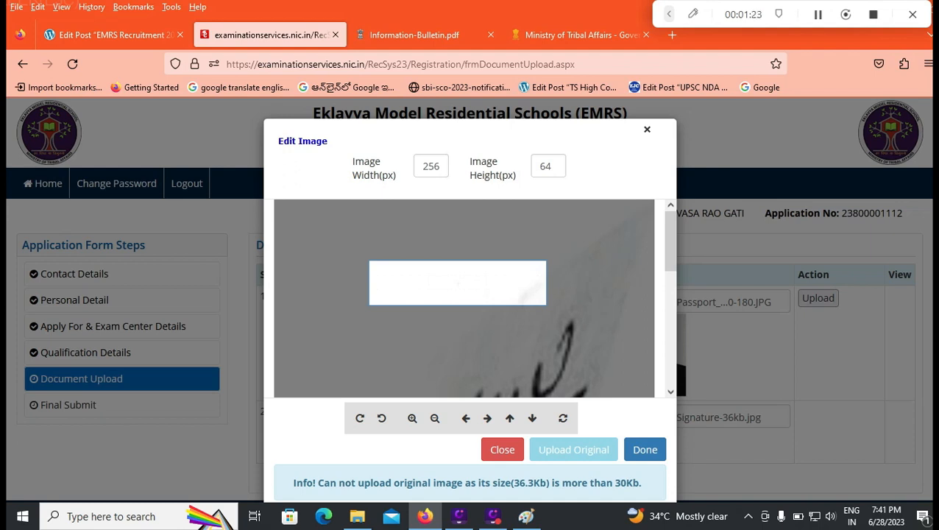
pyautogui.moveTo(479, 285); pyautogui.dragTo(496, 392)
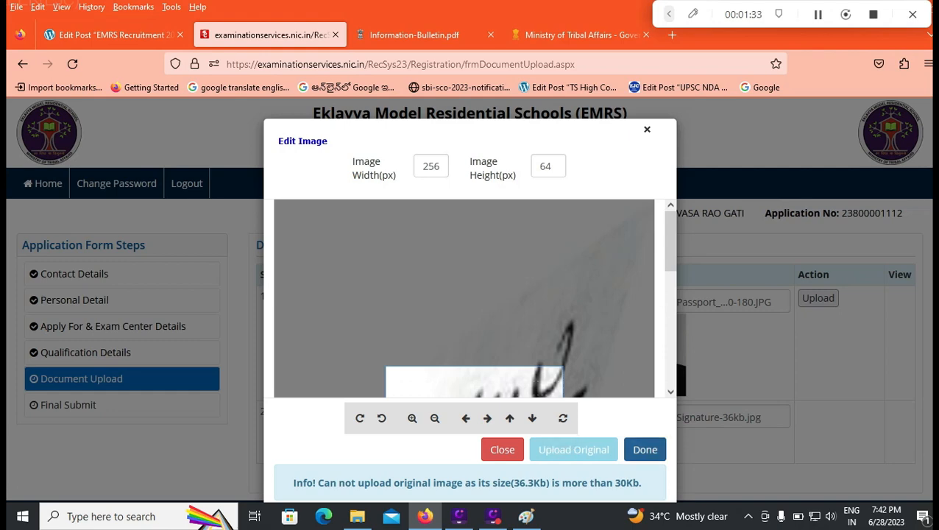
pyautogui.click(645, 449)
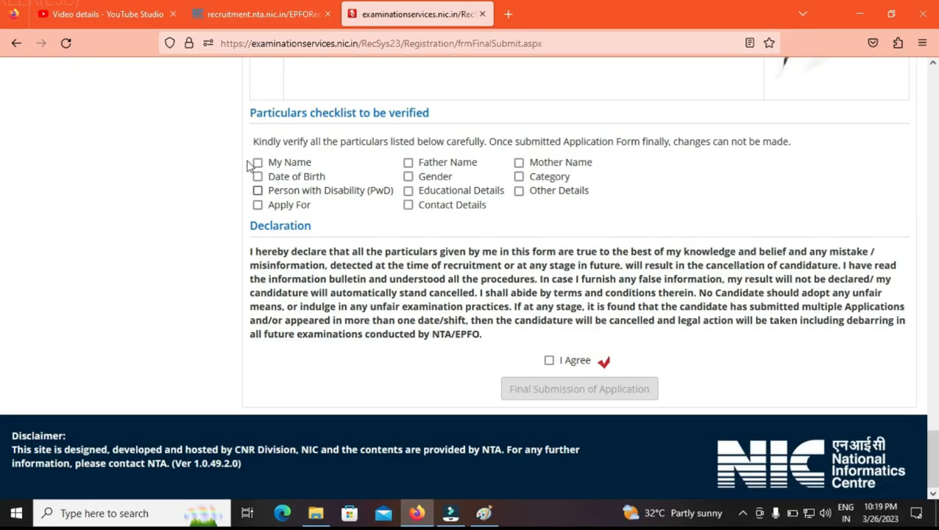
# Mark every item in the particulars checklist as verified, from My Name to Other Details
pyautogui.click(258, 176)
pyautogui.click(257, 162)
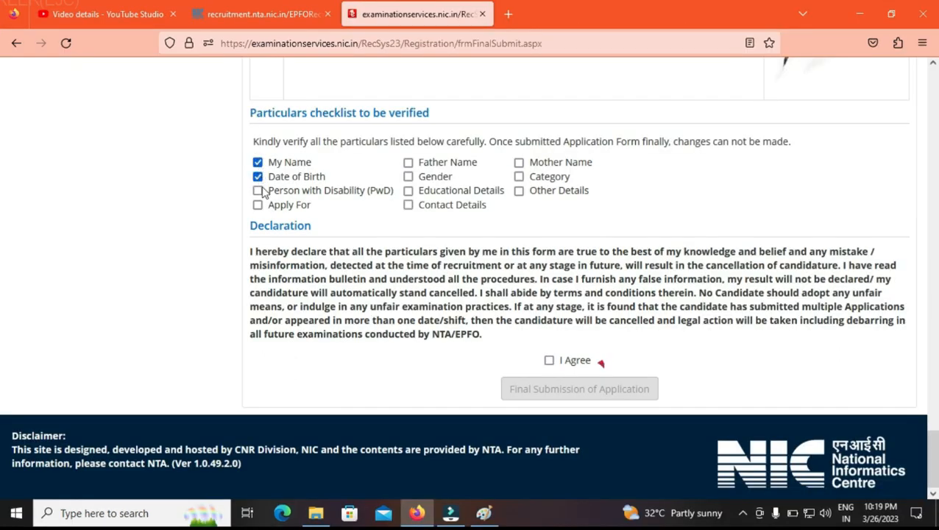
pyautogui.click(258, 190)
pyautogui.click(257, 205)
pyautogui.click(409, 163)
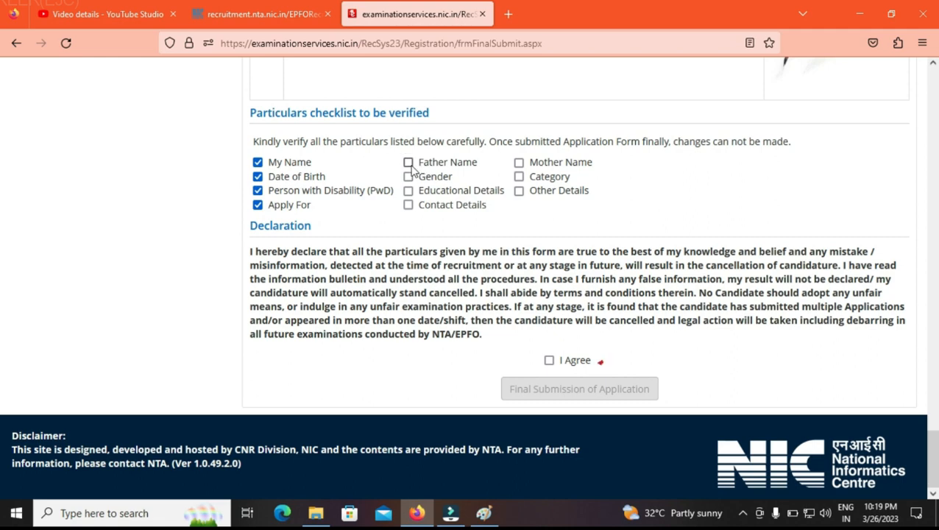
pyautogui.click(409, 177)
pyautogui.click(408, 190)
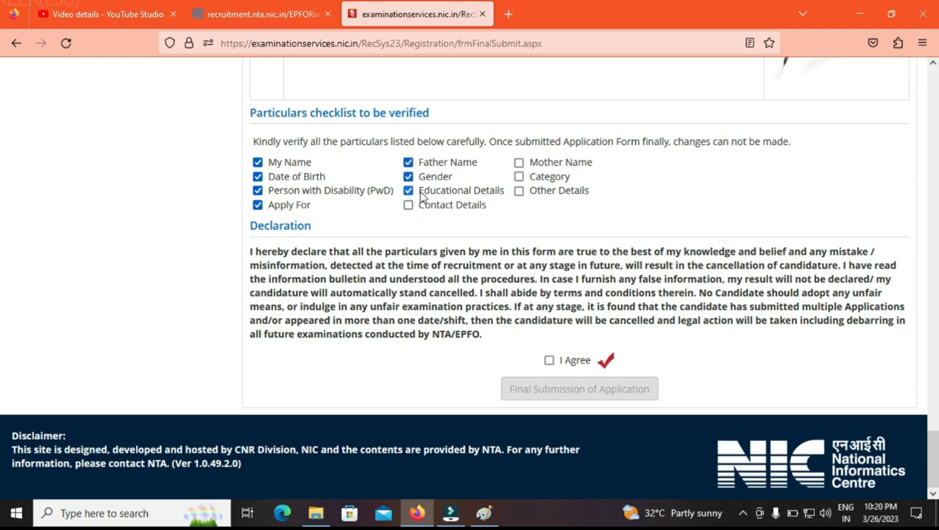
pyautogui.click(409, 206)
pyautogui.click(519, 191)
pyautogui.click(519, 176)
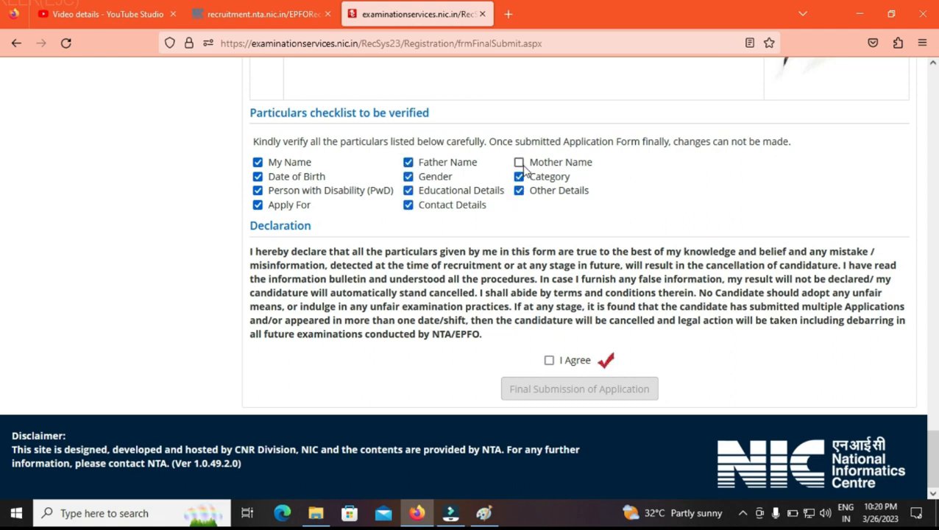
pyautogui.click(519, 162)
# Agree to the declaration and make the final submission of the application
pyautogui.click(549, 360)
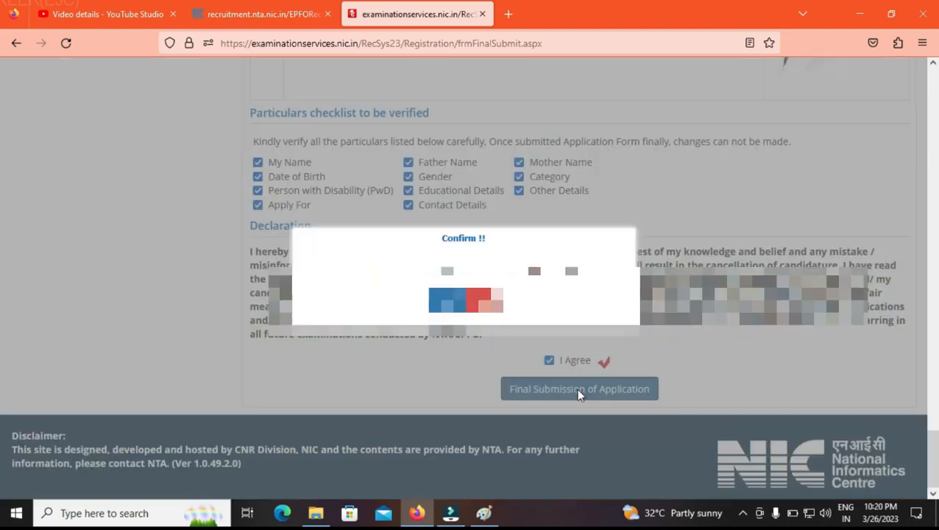
pyautogui.click(578, 393)
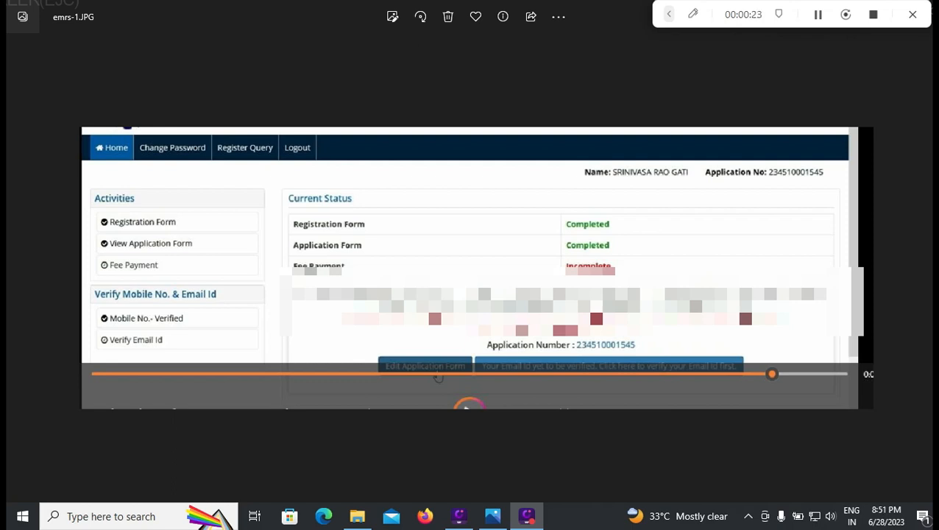
# View the saved image emrs-2.JPG, which follows emrs-1.JPG, for the registered email verification page
pyautogui.press('Right')
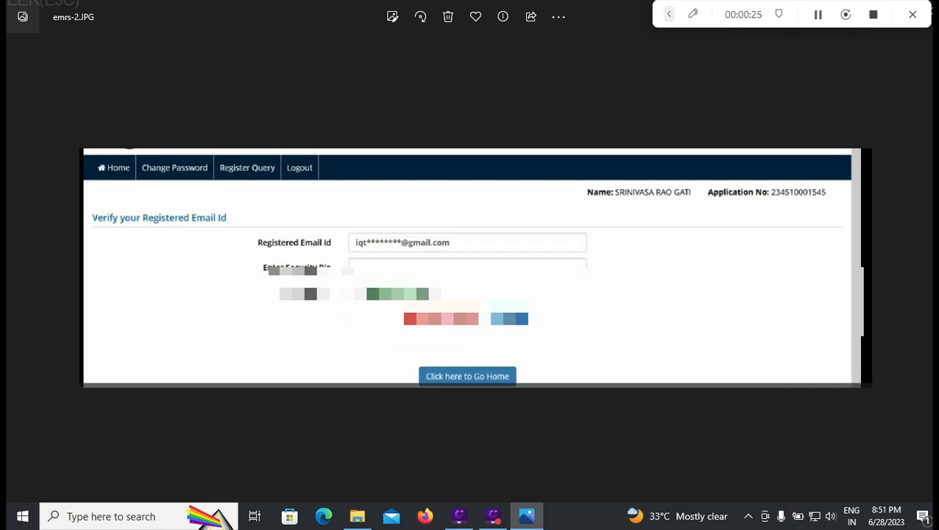